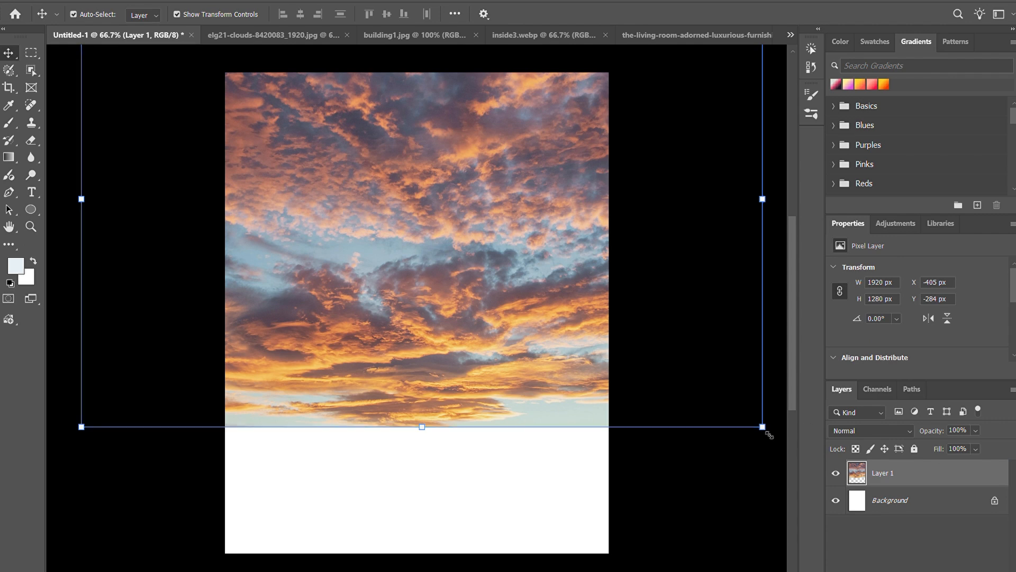
Step: Scale the sky image to about 76.7% and position it across the upper part of the canvas
{"action": "left_click_drag", "start_coordinate": [764, 421], "coordinate": [691, 200]}
{"action": "left_click_drag", "start_coordinate": [386, 186], "coordinate": [412, 148]}
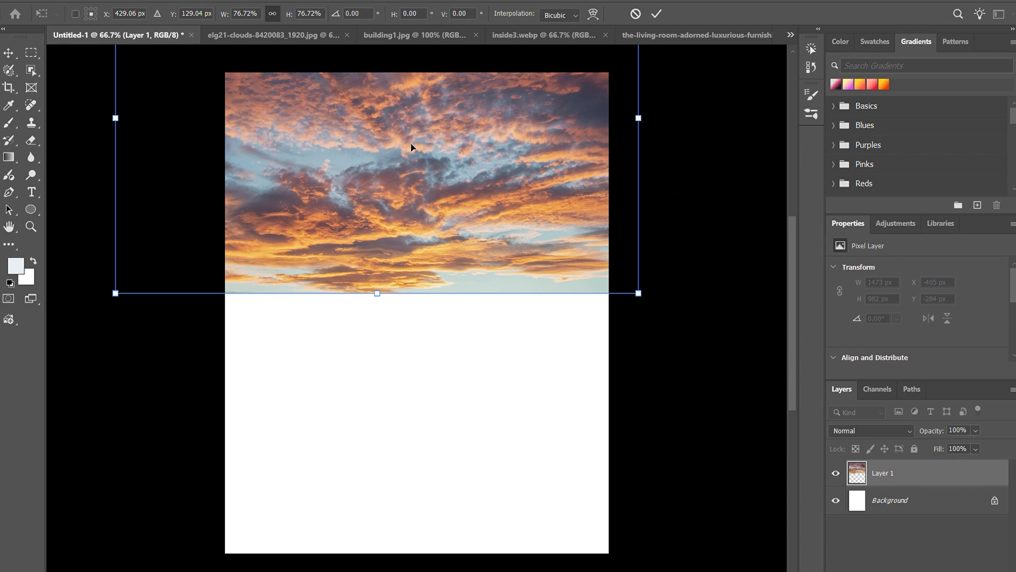
Step: Unlock the background of building1.jpg, bring it into the Untitled-1 document and convert it to a smart object
{"action": "left_click", "coordinate": [415, 35]}
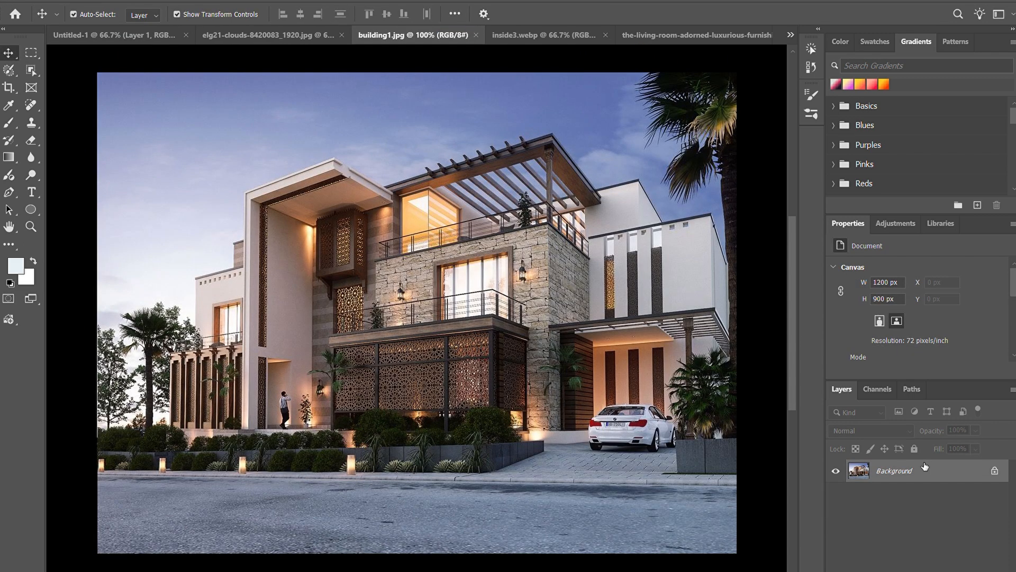
{"action": "left_click", "coordinate": [995, 470]}
{"action": "left_click_drag", "start_coordinate": [165, 35], "coordinate": [456, 446]}
{"action": "right_click", "coordinate": [907, 477]}
{"action": "left_click", "coordinate": [922, 397]}
Step: Scale the building image to about 90.4% to span the canvas width and place it directly beneath the sky
{"action": "left_click_drag", "start_coordinate": [651, 272], "coordinate": [611, 316]}
{"action": "mouse_move", "coordinate": [484, 388]}
{"action": "left_mouse_down"}
{"action": "mouse_move", "coordinate": [500, 361]}
{"action": "mouse_move", "coordinate": [485, 365]}
{"action": "mouse_move", "coordinate": [484, 394]}
{"action": "mouse_move", "coordinate": [485, 378]}
{"action": "left_mouse_up"}
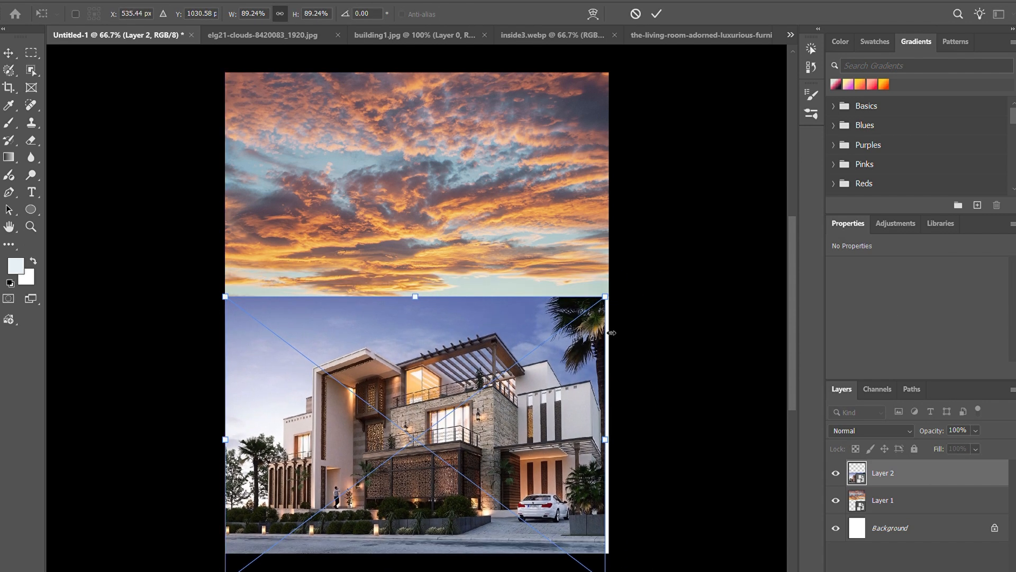
{"action": "left_click_drag", "start_coordinate": [616, 299], "coordinate": [614, 299]}
{"action": "left_click_drag", "start_coordinate": [446, 401], "coordinate": [444, 413]}
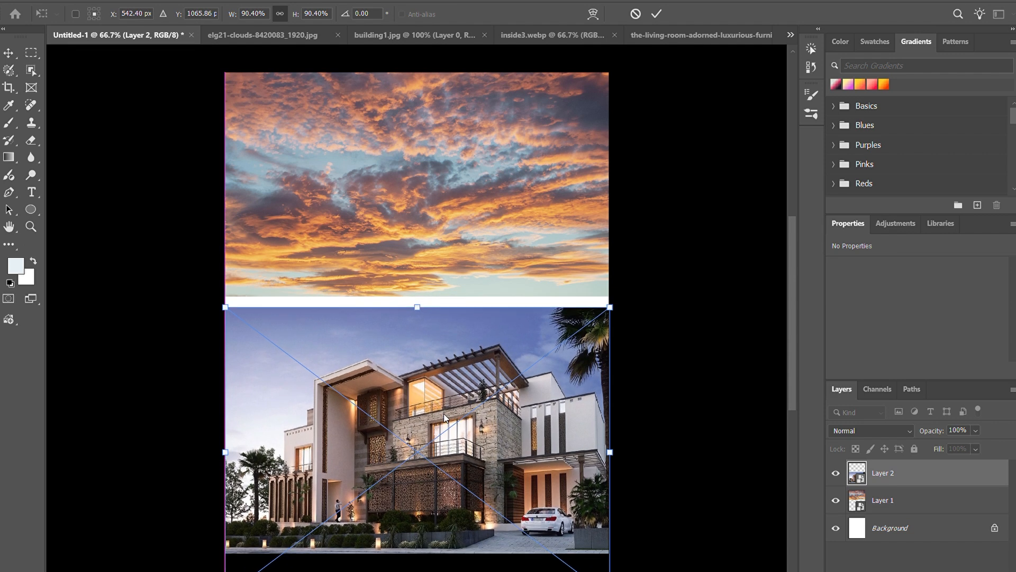
{"action": "left_click", "coordinate": [656, 14]}
{"action": "left_click", "coordinate": [686, 360]}
{"action": "left_click", "coordinate": [466, 396]}
{"action": "left_click_drag", "start_coordinate": [353, 365], "coordinate": [354, 354]}
{"action": "left_click", "coordinate": [651, 359]}
Step: Look through the other open source images, including building1.jpg and inside3.webp, and return to the Untitled-1 document
{"action": "left_click", "coordinate": [370, 35]}
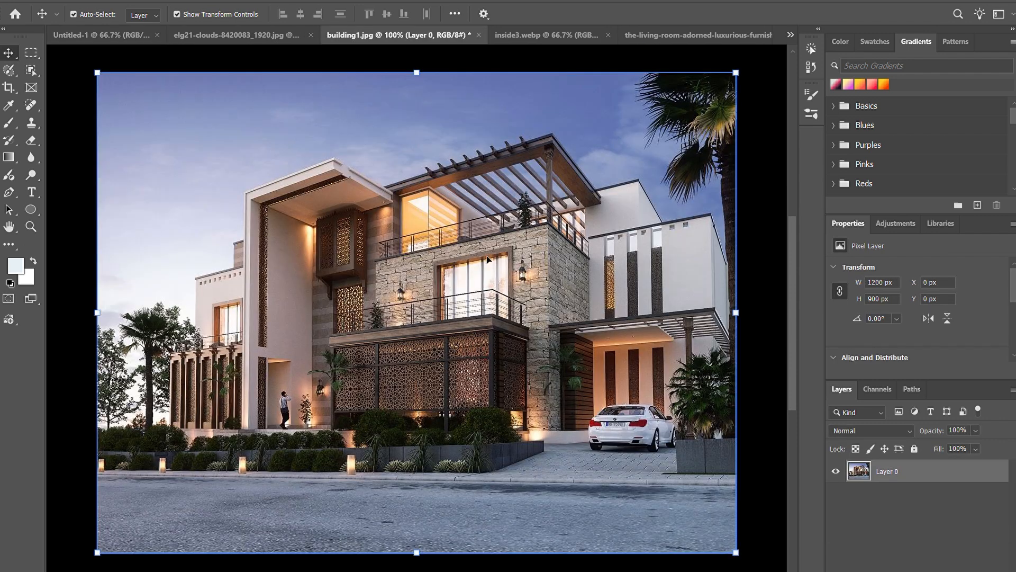
{"action": "left_click", "coordinate": [545, 35]}
{"action": "left_click", "coordinate": [87, 43]}
{"action": "left_click", "coordinate": [789, 36]}
{"action": "left_click", "coordinate": [281, 48]}
{"action": "left_click", "coordinate": [327, 246]}
{"action": "left_click", "coordinate": [195, 299]}
{"action": "left_click", "coordinate": [450, 246]}
{"action": "left_click", "coordinate": [682, 250]}
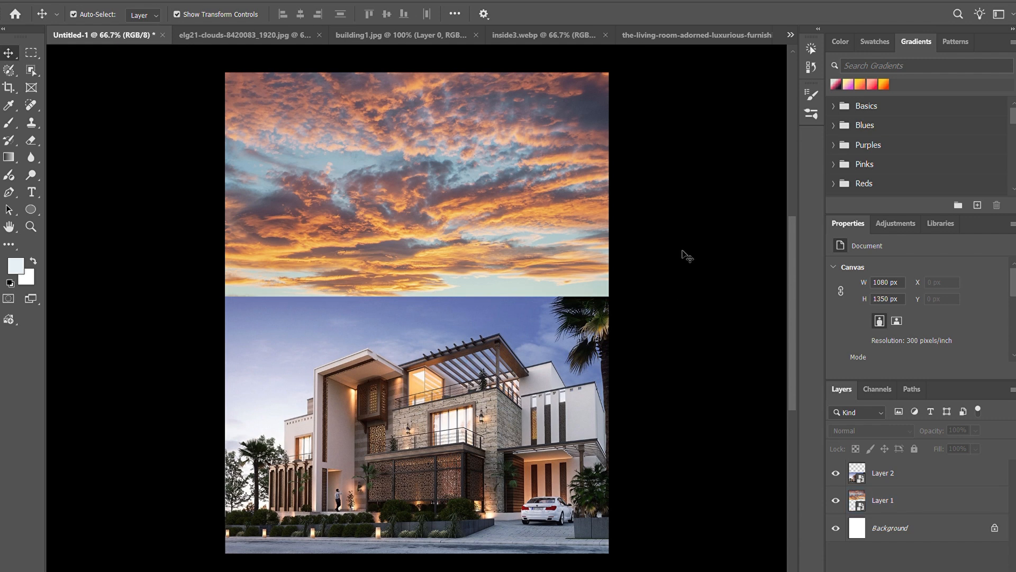
Step: Add a new layer and draw a rectangle of about 815 × 477 px overlapping the sky and the building image
{"action": "left_click", "coordinate": [477, 386]}
{"action": "key", "text": "ctrl+shift+alt+n"}
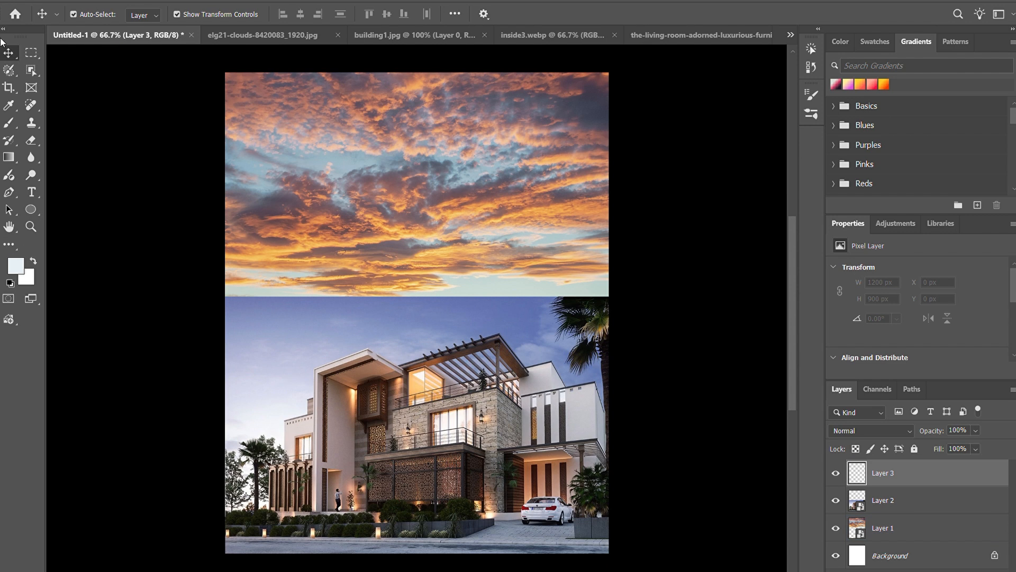
{"action": "left_click", "coordinate": [3, 28]}
{"action": "left_click", "coordinate": [9, 262]}
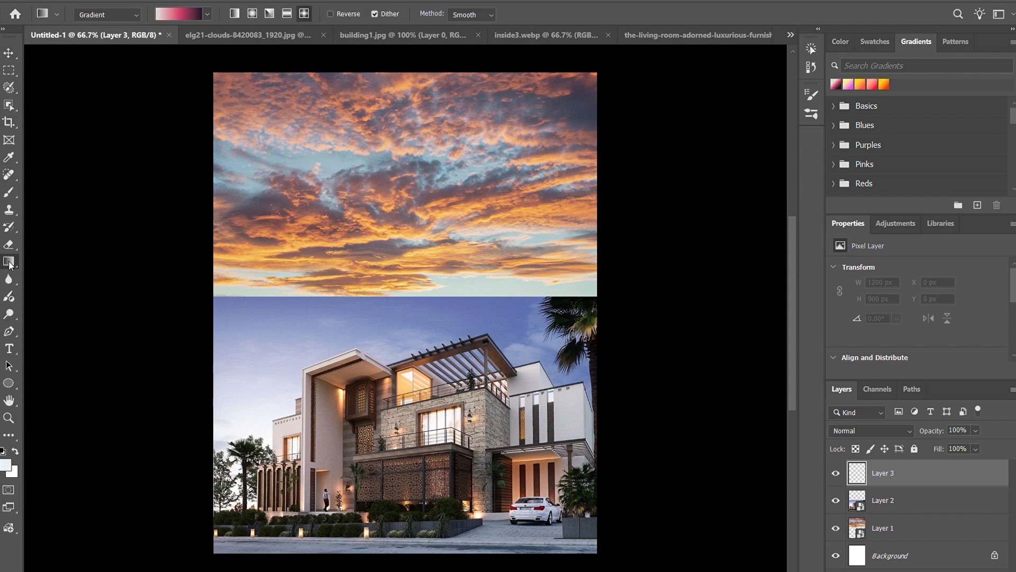
{"action": "left_click", "coordinate": [10, 367]}
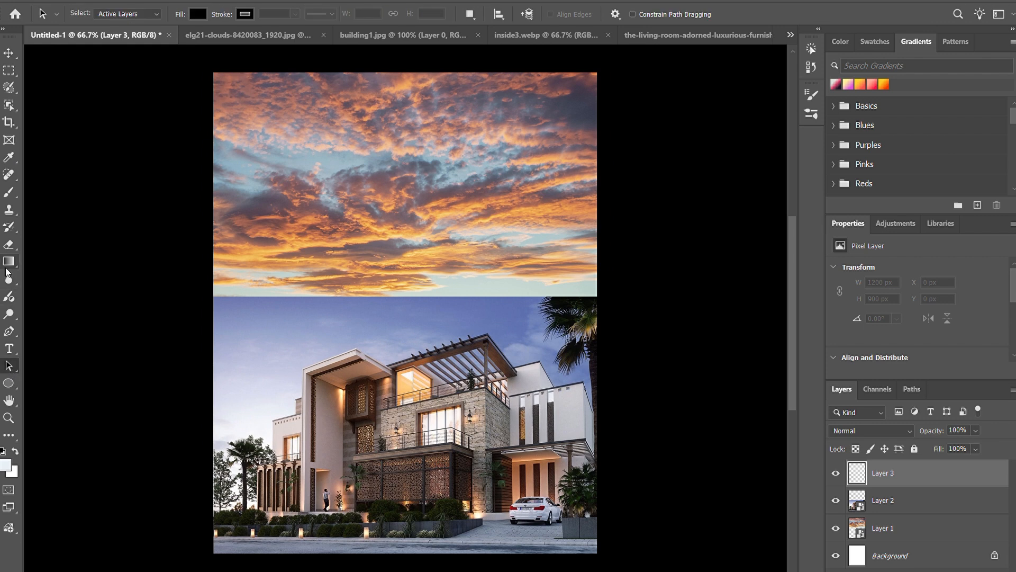
{"action": "left_click", "coordinate": [8, 383]}
{"action": "left_click", "coordinate": [73, 384]}
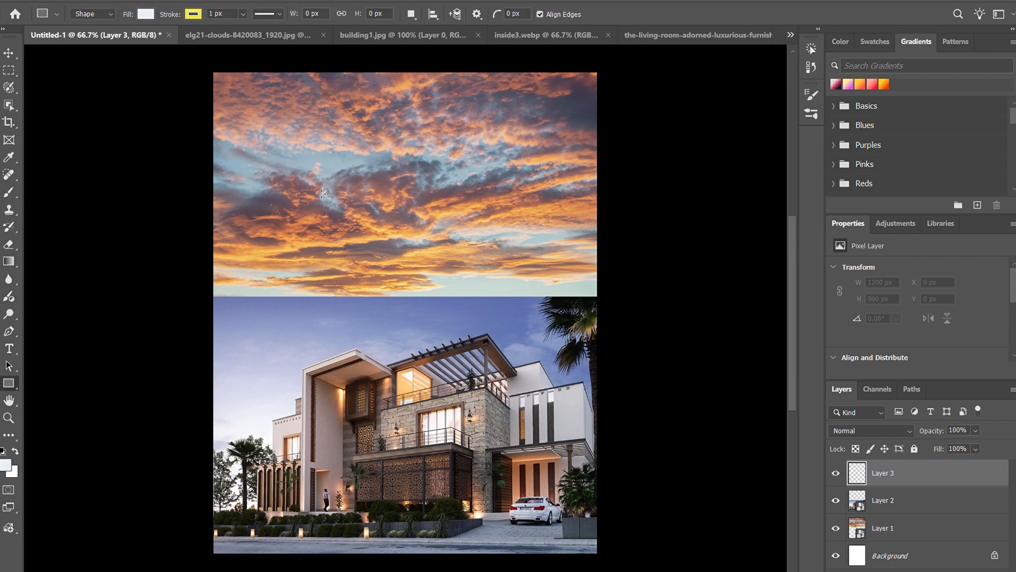
{"action": "left_click_drag", "start_coordinate": [261, 180], "coordinate": [550, 349]}
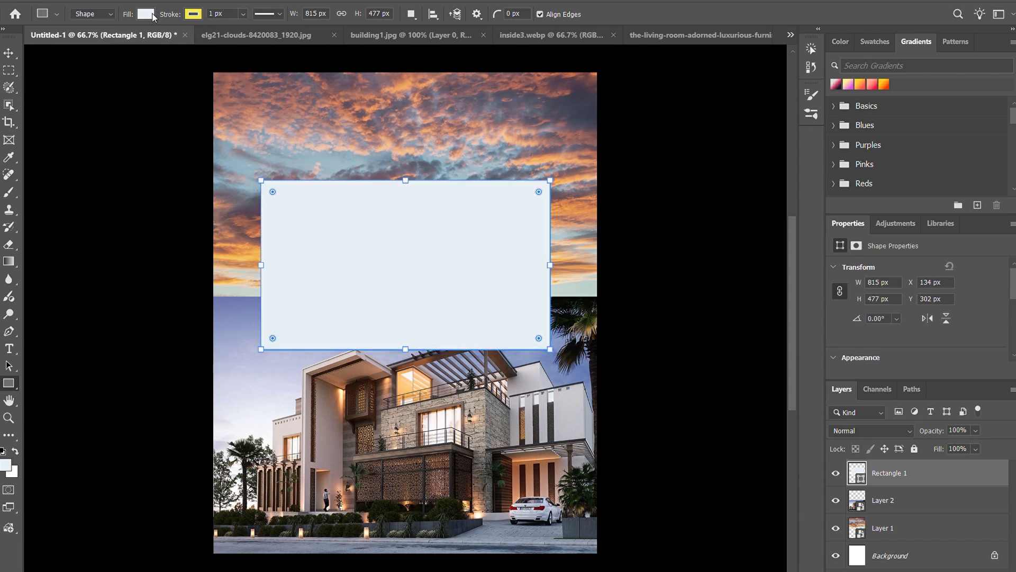
Step: Give the rectangle no fill and a white stroke, and round its corners
{"action": "left_click", "coordinate": [71, 40]}
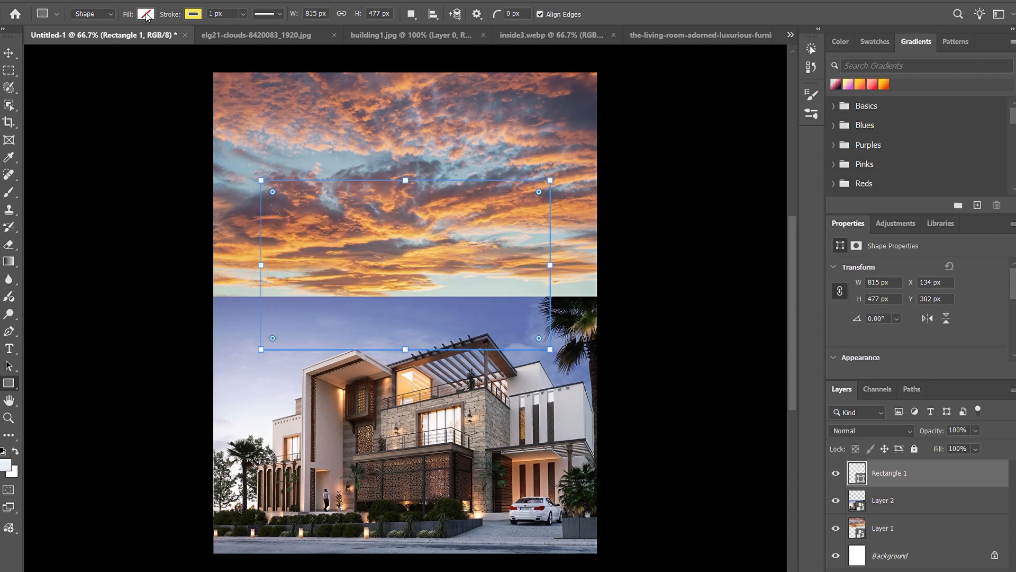
{"action": "left_click", "coordinate": [106, 94]}
{"action": "mouse_move", "coordinate": [272, 191]}
{"action": "left_mouse_down"}
{"action": "mouse_move", "coordinate": [306, 207]}
{"action": "mouse_move", "coordinate": [282, 201]}
{"action": "left_mouse_up"}
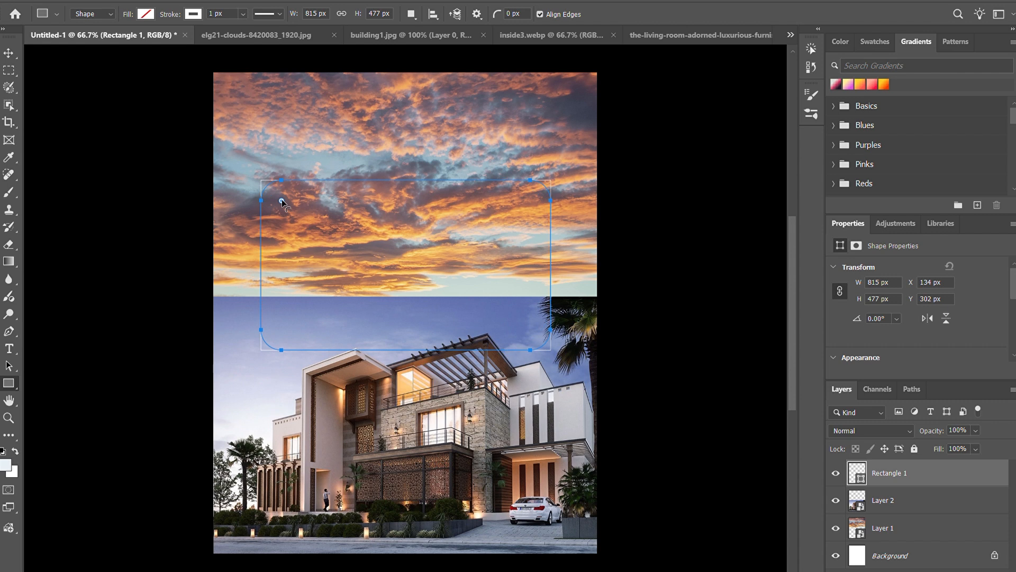
{"action": "key", "text": "v"}
{"action": "left_click", "coordinate": [421, 280]}
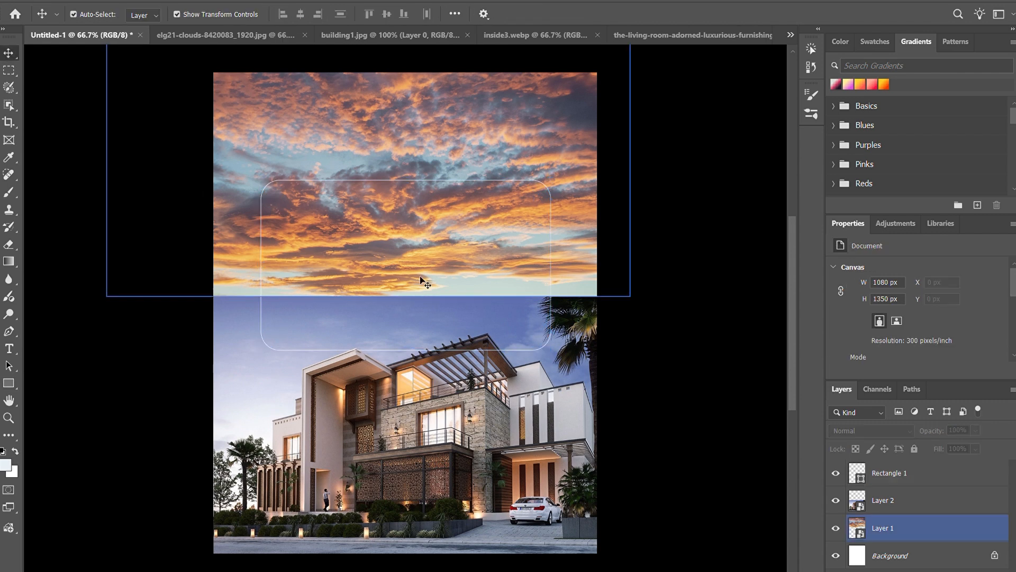
{"action": "left_click", "coordinate": [553, 202]}
{"action": "left_click_drag", "start_coordinate": [419, 248], "coordinate": [459, 227]}
{"action": "key", "text": "ctrl+z"}
{"action": "left_click", "coordinate": [930, 469]}
{"action": "key", "text": "ctrl+z"}
Step: Move the rounded rectangle outline up the canvas to a Y position of 214 px
{"action": "left_click", "coordinate": [919, 472]}
{"action": "key", "text": "Up"}
{"action": "key", "text": "Up"}
{"action": "key", "text": "Up"}
{"action": "key", "text": "Up"}
{"action": "key", "text": "Up"}
{"action": "key", "text": "Up"}
{"action": "key", "text": "Up"}
{"action": "key", "text": "Up"}
{"action": "key", "text": "Up"}
{"action": "key", "text": "Up"}
{"action": "key", "text": "Up"}
{"action": "key", "text": "Up"}
{"action": "key", "text": "Up"}
{"action": "key", "text": "Up"}
{"action": "key", "text": "Up"}
{"action": "key", "text": "Up"}
{"action": "key", "text": "Up"}
{"action": "key", "text": "Up"}
{"action": "key", "text": "Up"}
{"action": "key", "text": "Up"}
{"action": "key", "text": "Up"}
{"action": "key", "text": "Up"}
{"action": "key", "text": "Up"}
{"action": "key", "text": "Up"}
{"action": "key", "text": "Up"}
{"action": "key", "text": "Up"}
{"action": "key", "text": "Up"}
{"action": "key", "text": "Up"}
{"action": "key", "text": "Up"}
{"action": "key", "text": "Up"}
{"action": "key", "text": "Up"}
{"action": "key", "text": "Up"}
{"action": "key", "text": "Up"}
{"action": "key", "text": "Up"}
{"action": "key", "text": "Up"}
{"action": "key", "text": "Up"}
{"action": "key", "text": "Up"}
{"action": "key", "text": "Up"}
{"action": "key", "text": "Up"}
{"action": "key", "text": "Up"}
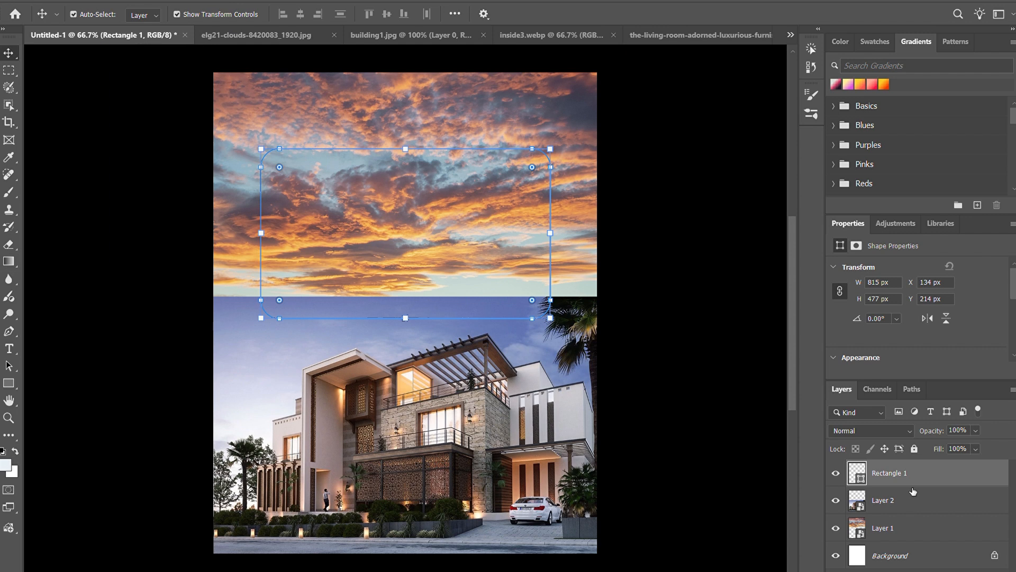
Step: Add a Stroke effect to the rounded rectangle outline, and delete the shape
{"action": "key", "text": "h"}
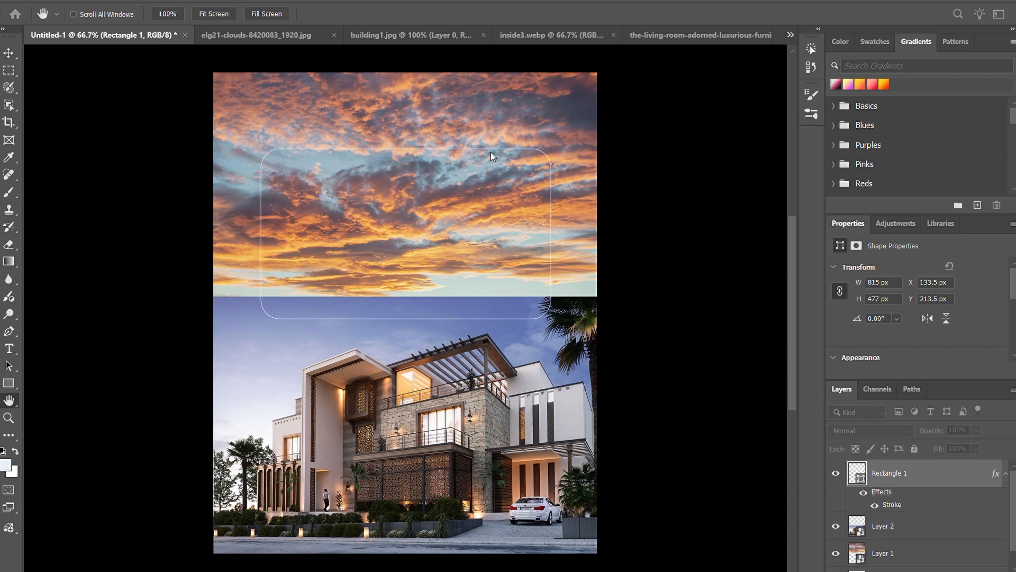
{"action": "key", "text": "v"}
{"action": "left_click", "coordinate": [684, 175]}
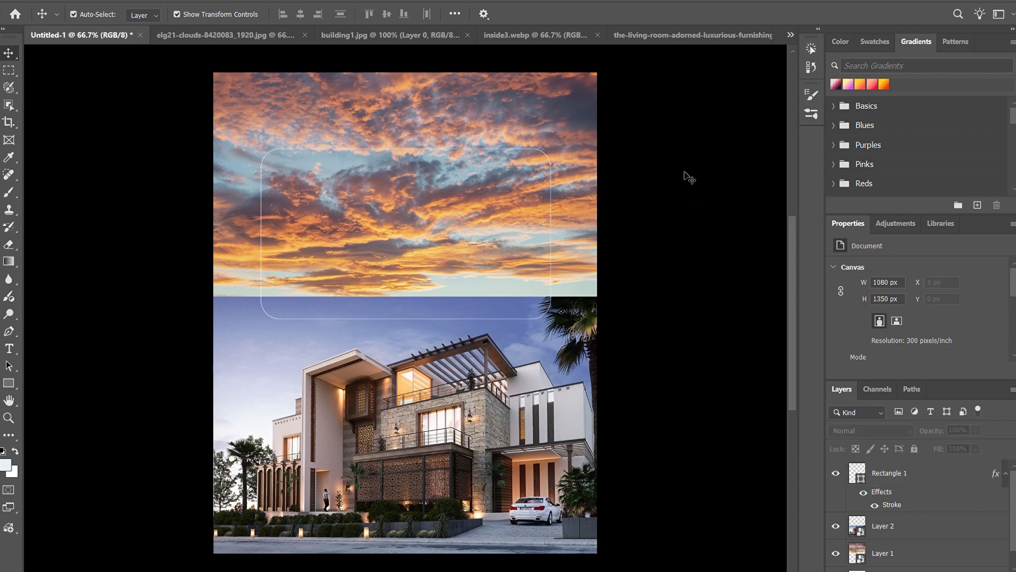
{"action": "left_click", "coordinate": [438, 236]}
{"action": "left_click", "coordinate": [438, 236]}
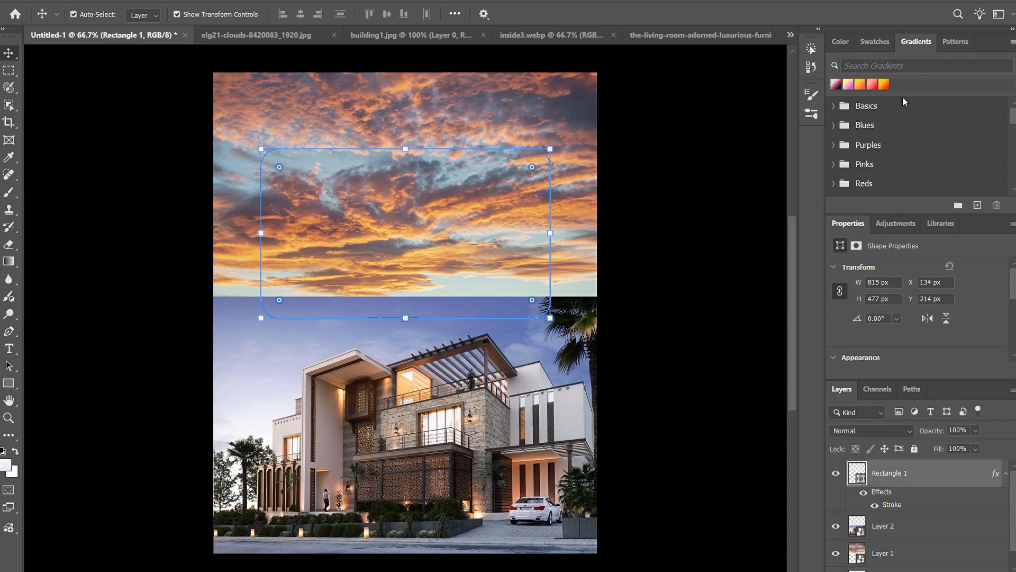
{"action": "key", "text": "Delete"}
Step: Add a new layer and draw a rectangle of about 755 × 495 px over the sky and the top of the building image
{"action": "key", "text": "ctrl+shift+alt+n"}
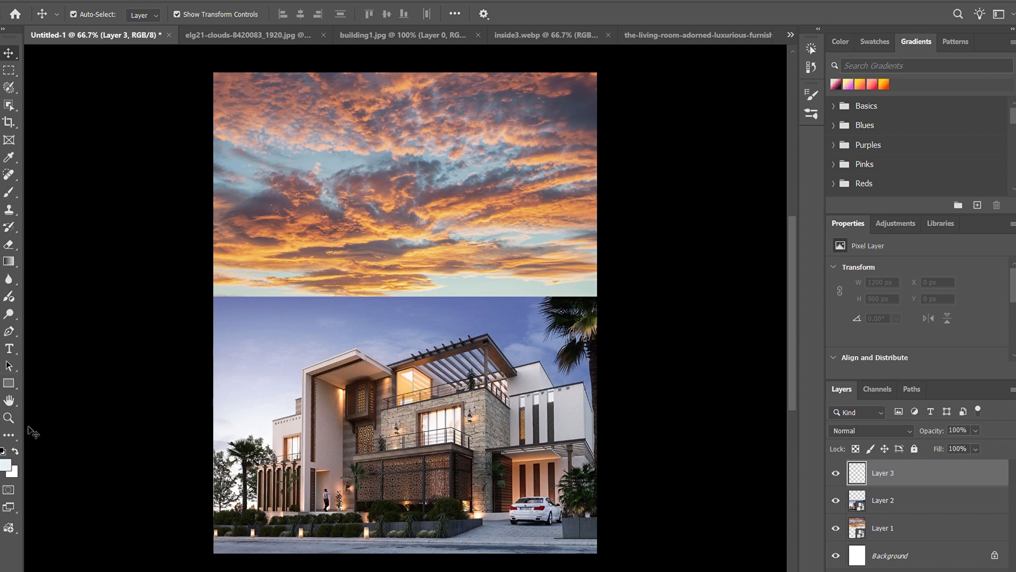
{"action": "left_click", "coordinate": [8, 383]}
{"action": "left_click_drag", "start_coordinate": [300, 181], "coordinate": [568, 357]}
Step: Fill the rectangle with a light orange
{"action": "left_click", "coordinate": [146, 15]}
{"action": "left_click", "coordinate": [63, 96]}
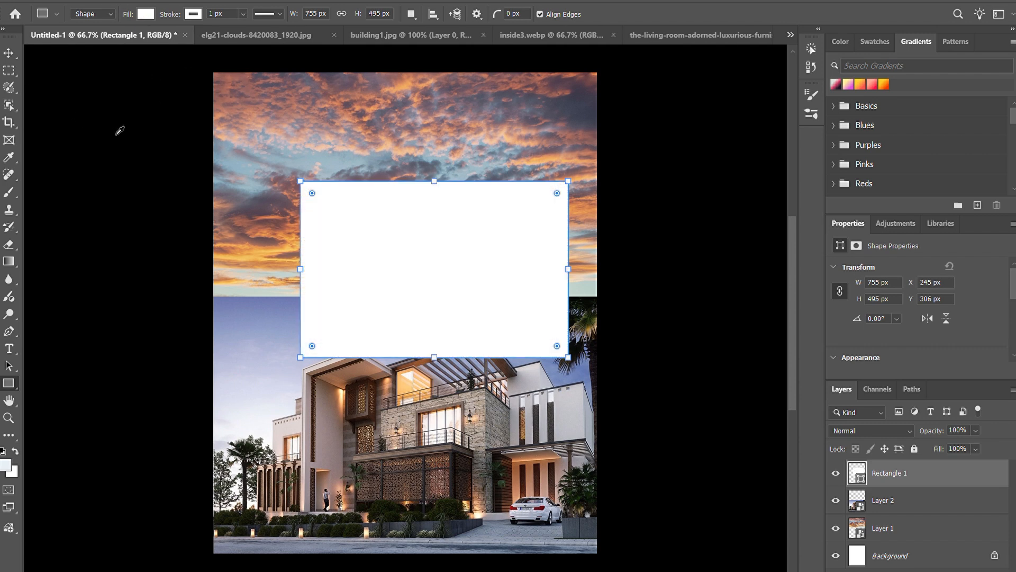
{"action": "left_click", "coordinate": [96, 222]}
{"action": "left_click", "coordinate": [89, 218]}
{"action": "left_click", "coordinate": [92, 221]}
{"action": "left_click", "coordinate": [89, 218]}
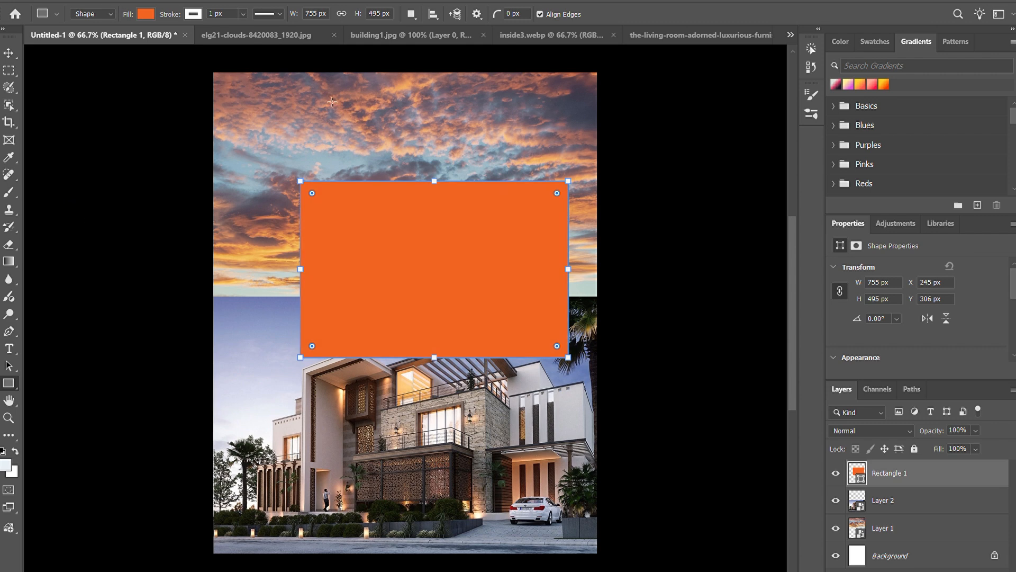
{"action": "left_click", "coordinate": [108, 194]}
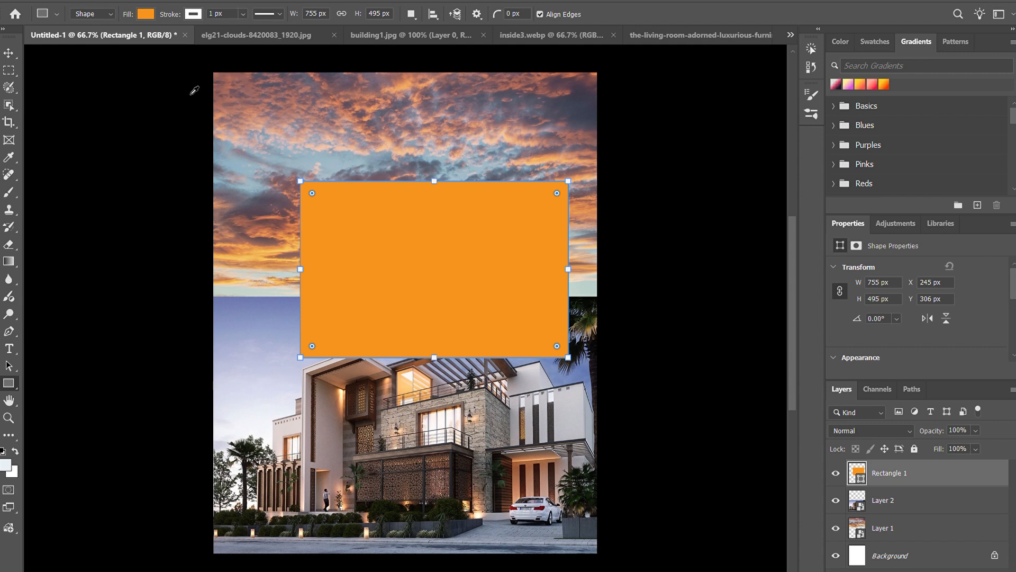
Step: Round the orange rectangle's corners and move it to X 163 px, Y 204 px, centred horizontally on the canvas
{"action": "left_click_drag", "start_coordinate": [312, 193], "coordinate": [325, 209]}
{"action": "key", "text": "v"}
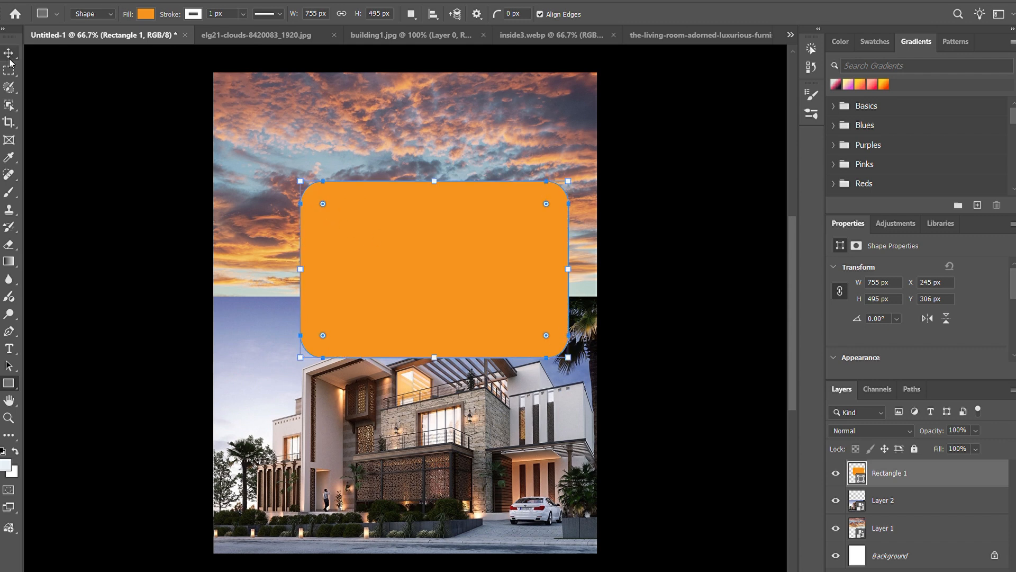
{"action": "left_click_drag", "start_coordinate": [424, 263], "coordinate": [392, 227]}
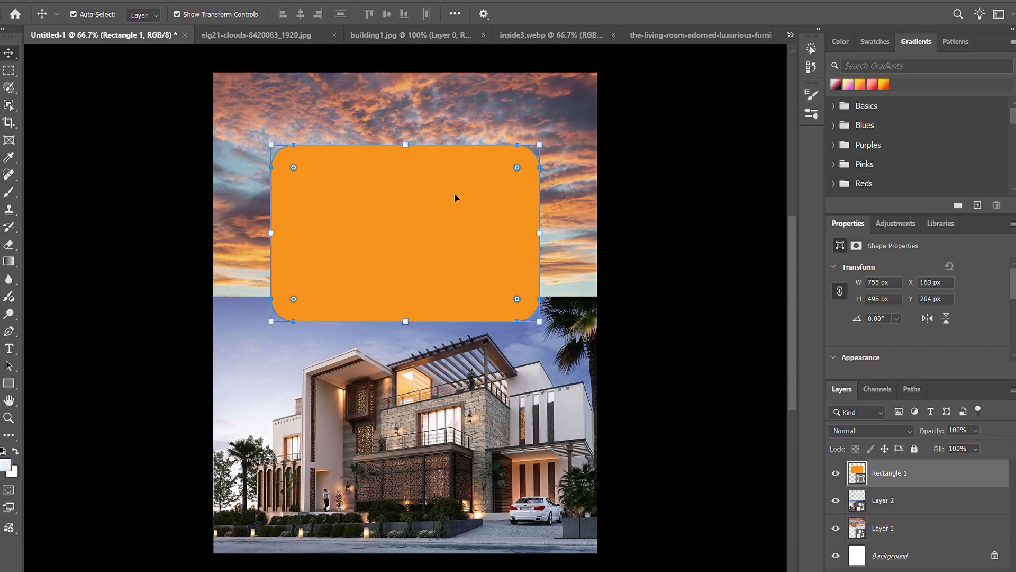
Step: Set the orange rectangle's layer opacity to 60%
{"action": "key", "text": "i"}
{"action": "key", "text": "v"}
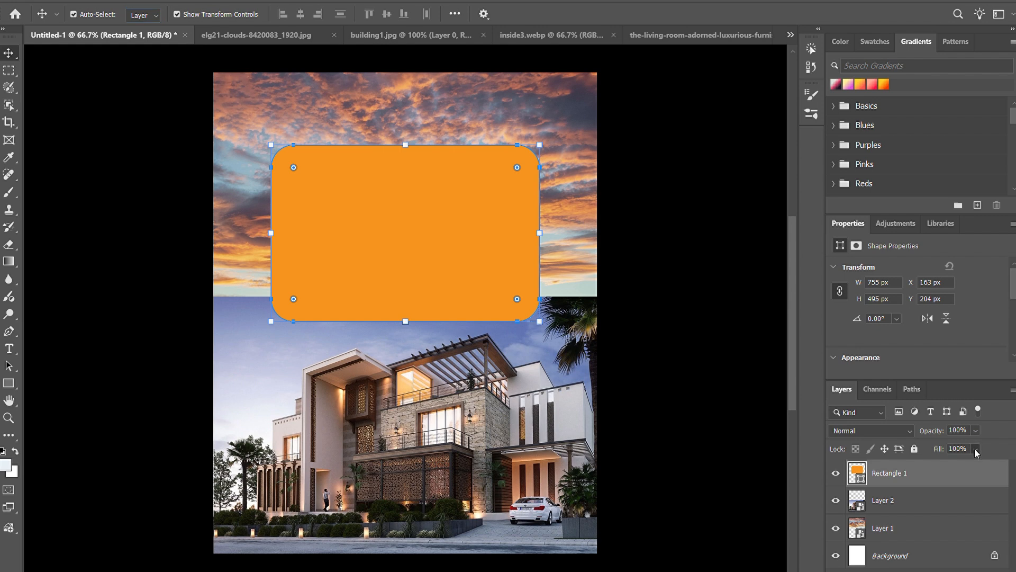
{"action": "left_click_drag", "start_coordinate": [979, 433], "coordinate": [965, 453]}
{"action": "left_click", "coordinate": [767, 371]}
{"action": "left_click", "coordinate": [367, 299]}
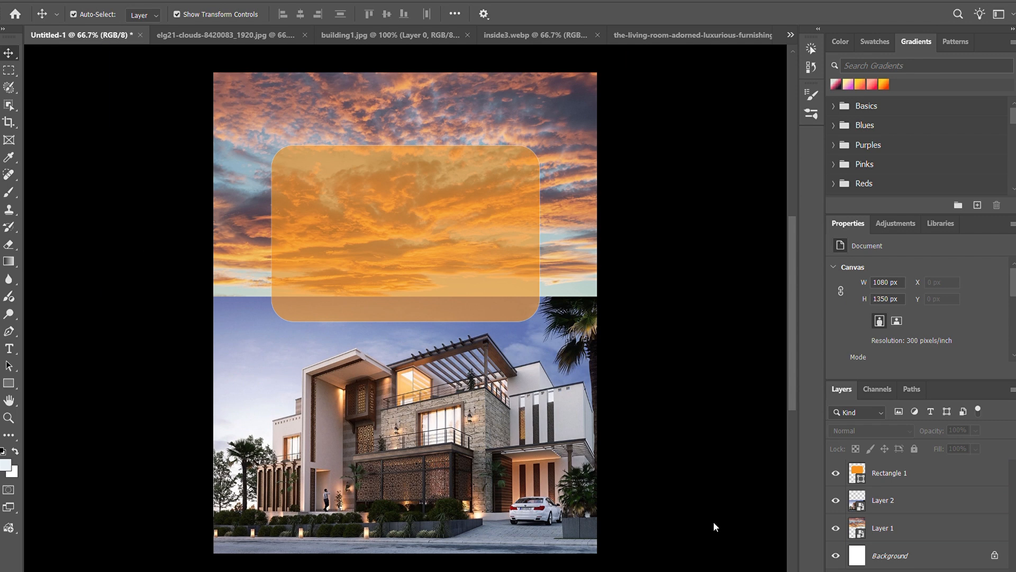
Step: Enlarge the translucent orange rectangle in width and height and keep it centred horizontally on the canvas
{"action": "left_click", "coordinate": [304, 193]}
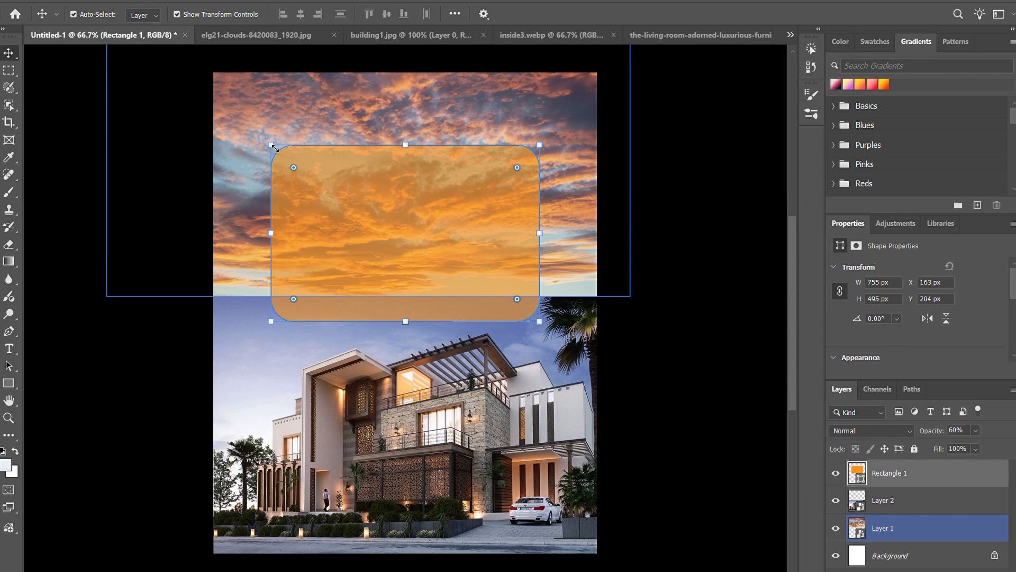
{"action": "left_click_drag", "start_coordinate": [275, 152], "coordinate": [245, 130]}
{"action": "mouse_move", "coordinate": [545, 131]}
{"action": "left_mouse_down"}
{"action": "mouse_move", "coordinate": [578, 121]}
{"action": "mouse_move", "coordinate": [562, 130]}
{"action": "left_mouse_up"}
{"action": "left_click_drag", "start_coordinate": [419, 218], "coordinate": [424, 222]}
{"action": "key", "text": "Return"}
Step: Draw a second rectangle of about 715 × 208 px in the lower part of the orange panel and slightly round its corners
{"action": "key", "text": "ctrl+shift+alt+n"}
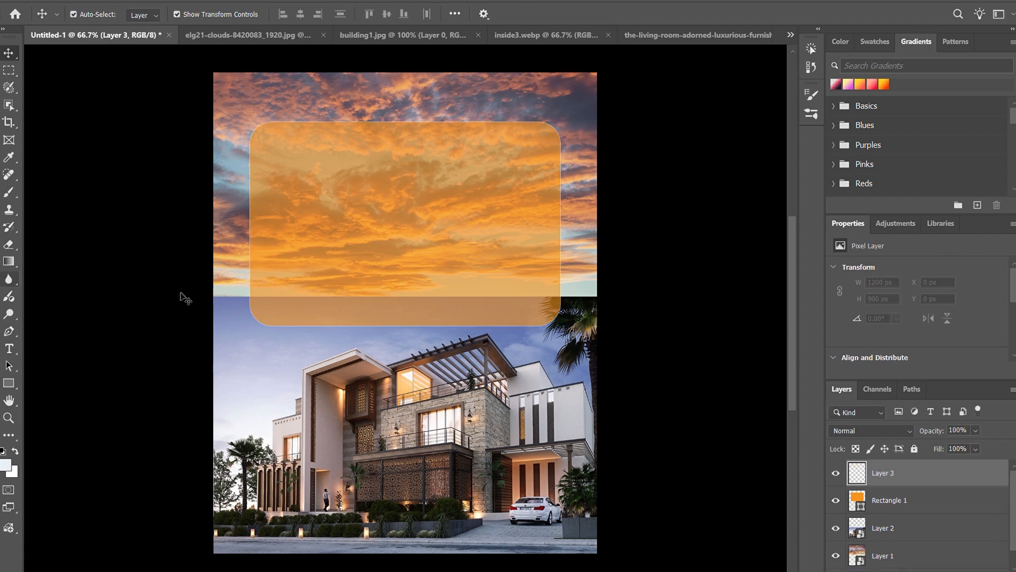
{"action": "left_click", "coordinate": [9, 383]}
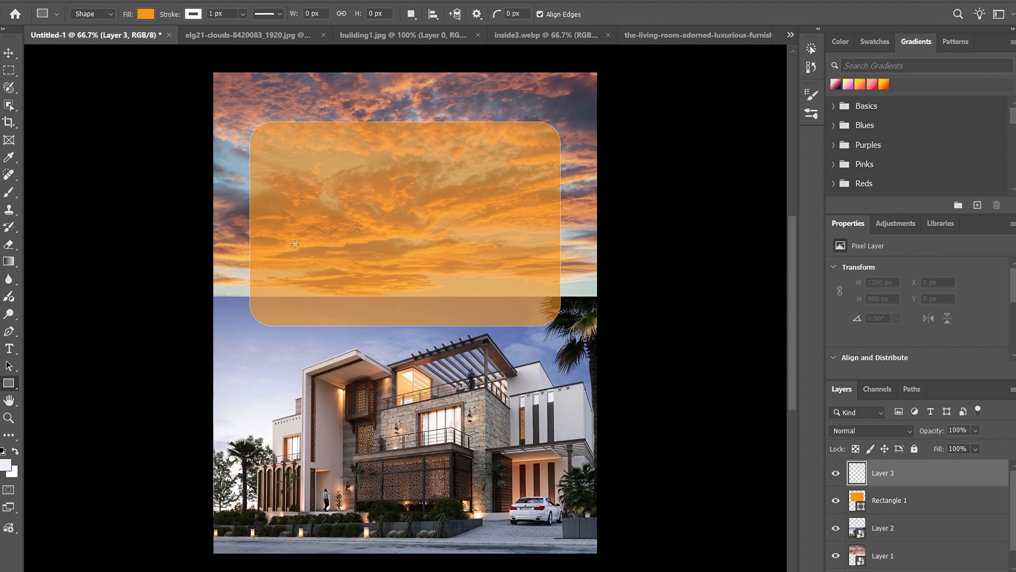
{"action": "mouse_move", "coordinate": [281, 233]}
{"action": "left_mouse_down"}
{"action": "mouse_move", "coordinate": [433, 292]}
{"action": "mouse_move", "coordinate": [535, 307]}
{"action": "left_mouse_up"}
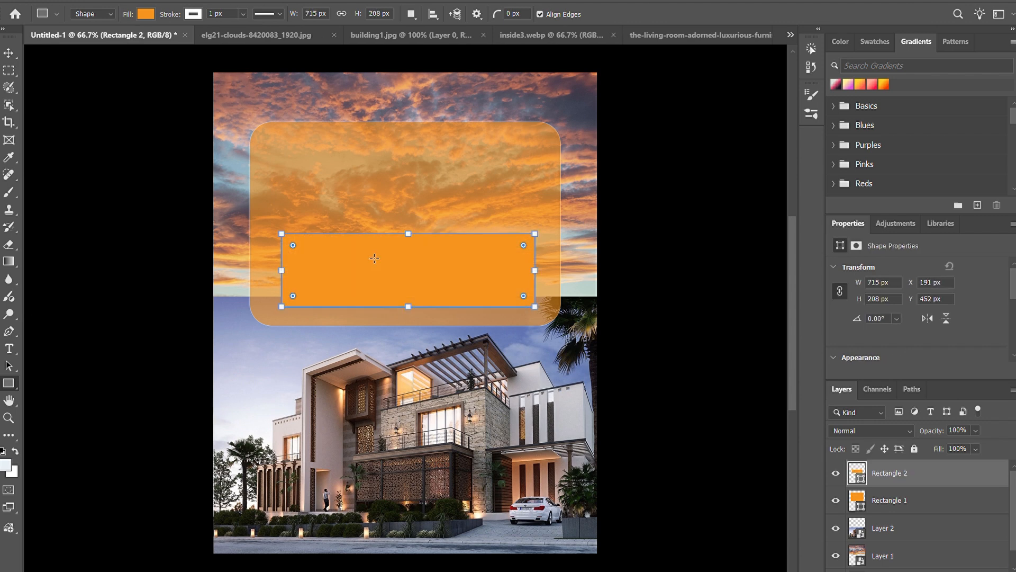
{"action": "left_click_drag", "start_coordinate": [293, 243], "coordinate": [296, 246]}
Step: Fill the smaller rectangle with a dark reddish brown
{"action": "key", "text": "0"}
{"action": "left_click", "coordinate": [93, 240]}
{"action": "left_click", "coordinate": [100, 242]}
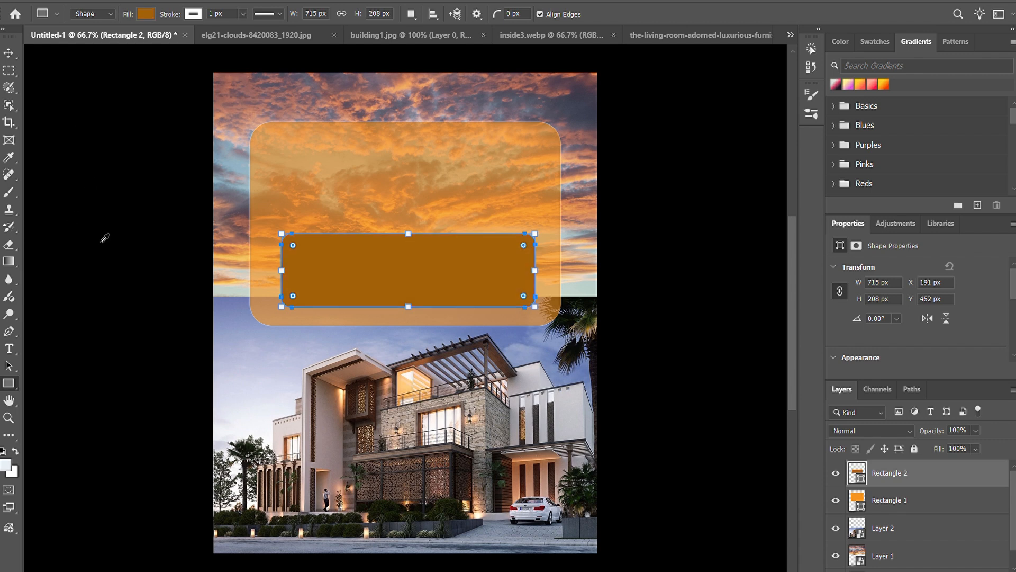
{"action": "left_click", "coordinate": [97, 96]}
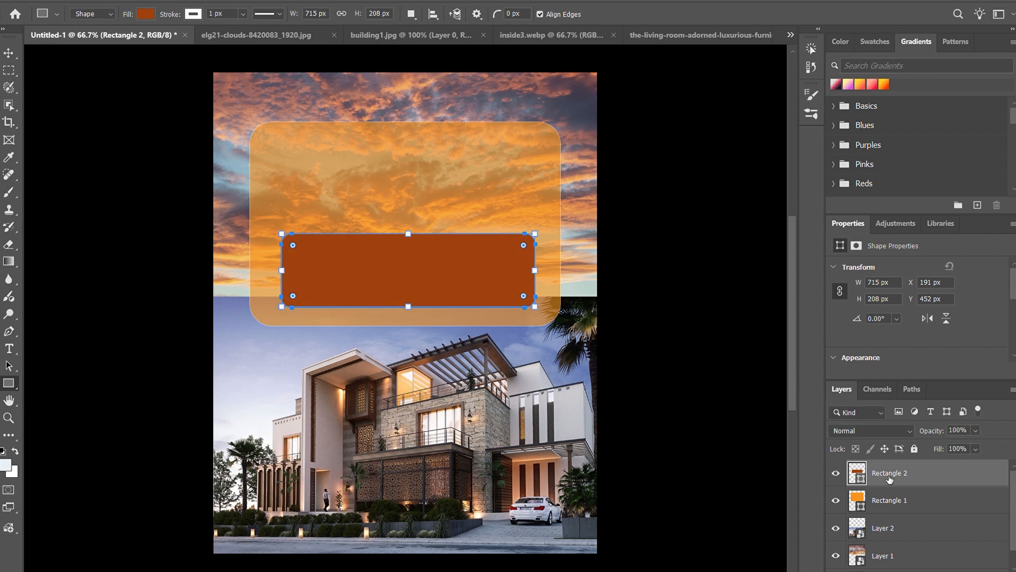
Step: Set the opacity of the smaller brown rectangle to 80%
{"action": "left_click_drag", "start_coordinate": [990, 447], "coordinate": [976, 453]}
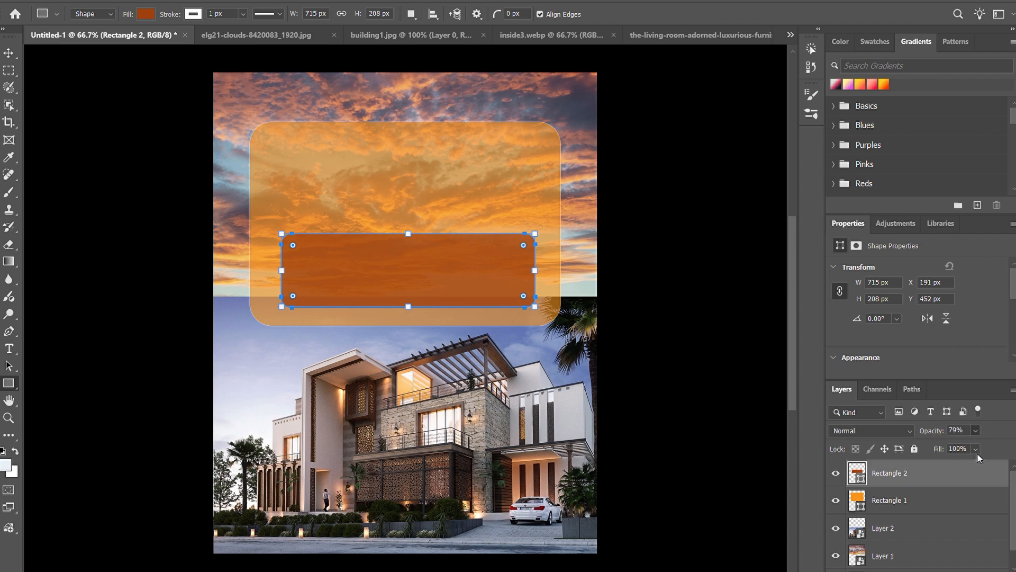
{"action": "key", "text": "v"}
{"action": "left_click", "coordinate": [655, 288]}
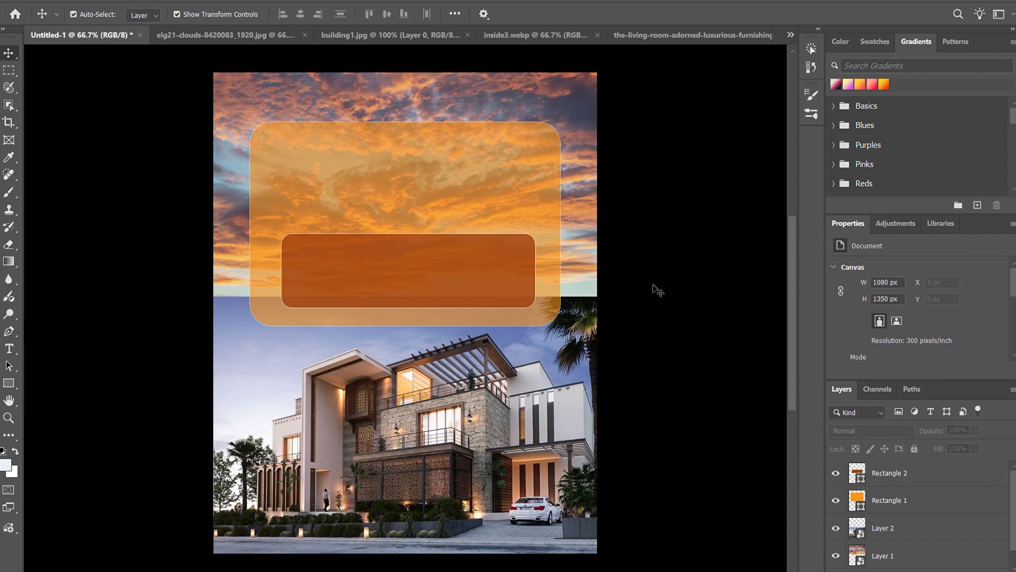
{"action": "left_click", "coordinate": [363, 272]}
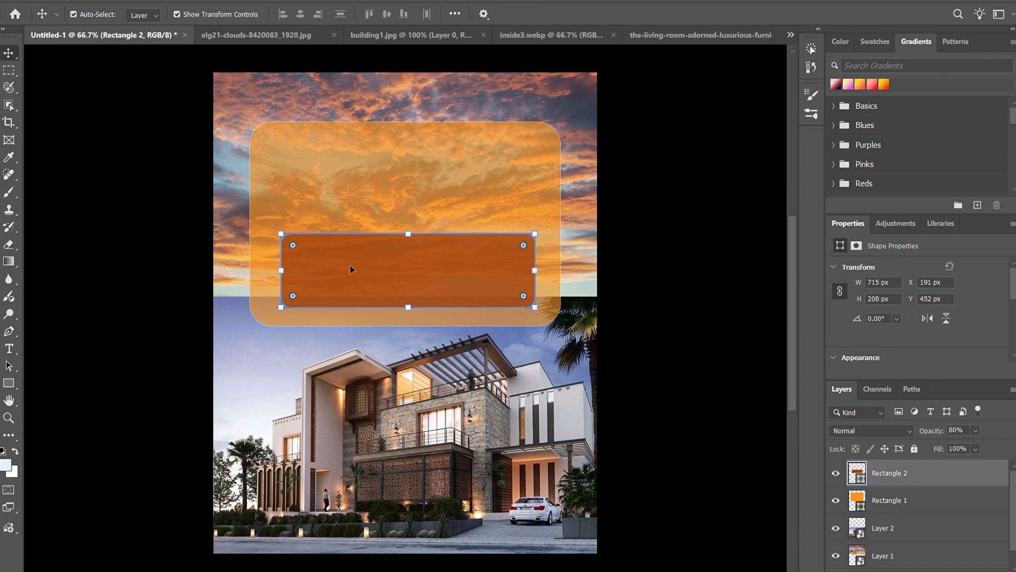
Step: Duplicate the brown rectangle onto the building photo and enlarge the copy to about 874 × 312 px
{"action": "left_click_drag", "start_coordinate": [371, 263], "coordinate": [366, 439], "text": "alt"}
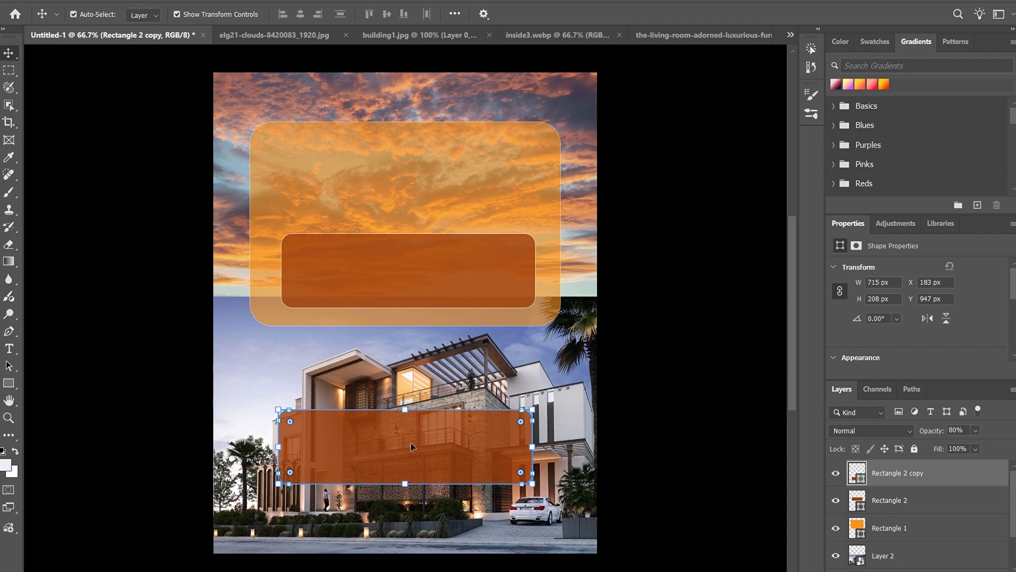
{"action": "left_click", "coordinate": [9, 383]}
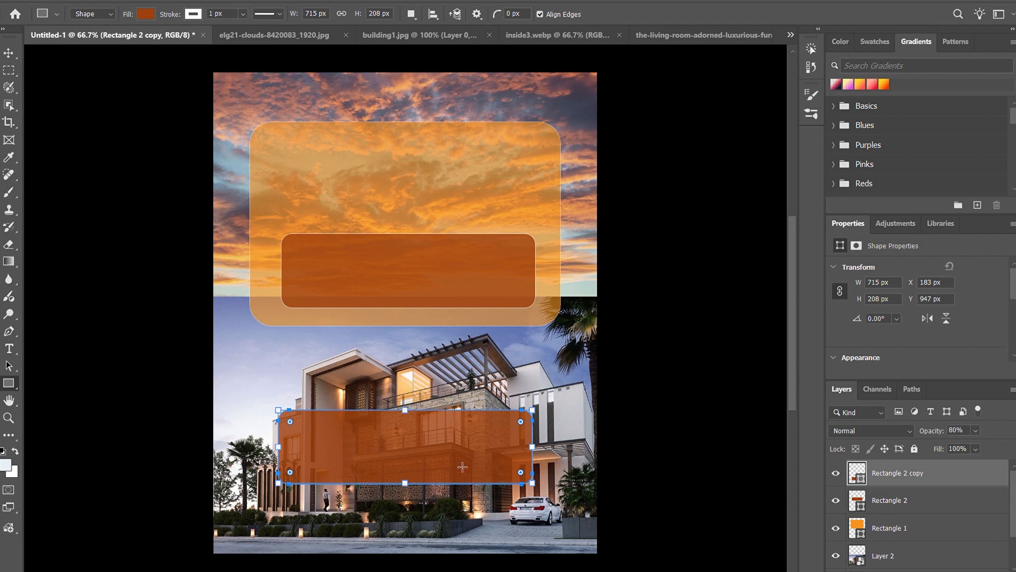
{"action": "left_click_drag", "start_coordinate": [537, 488], "coordinate": [542, 480]}
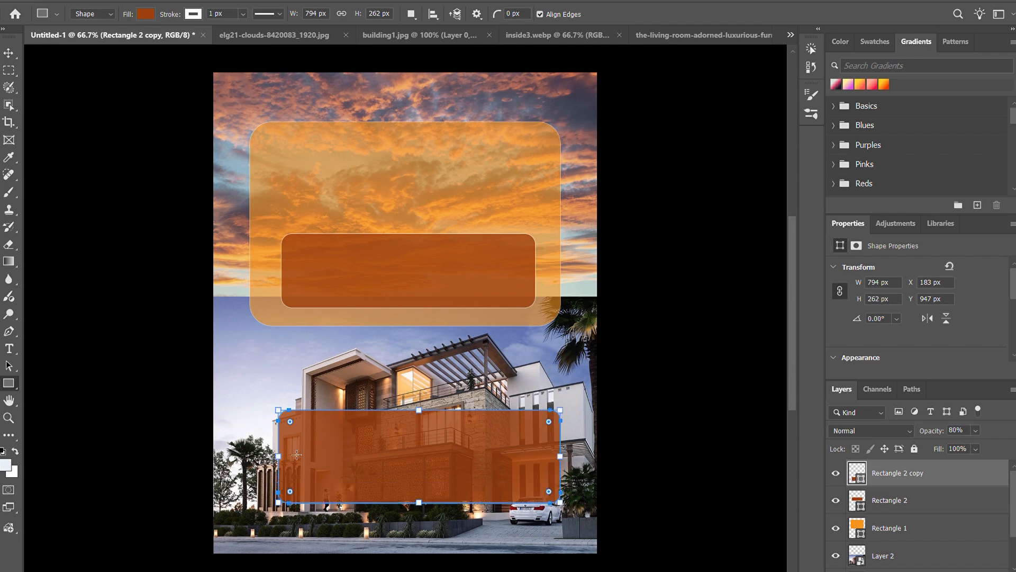
{"action": "left_click_drag", "start_coordinate": [283, 413], "coordinate": [254, 395]}
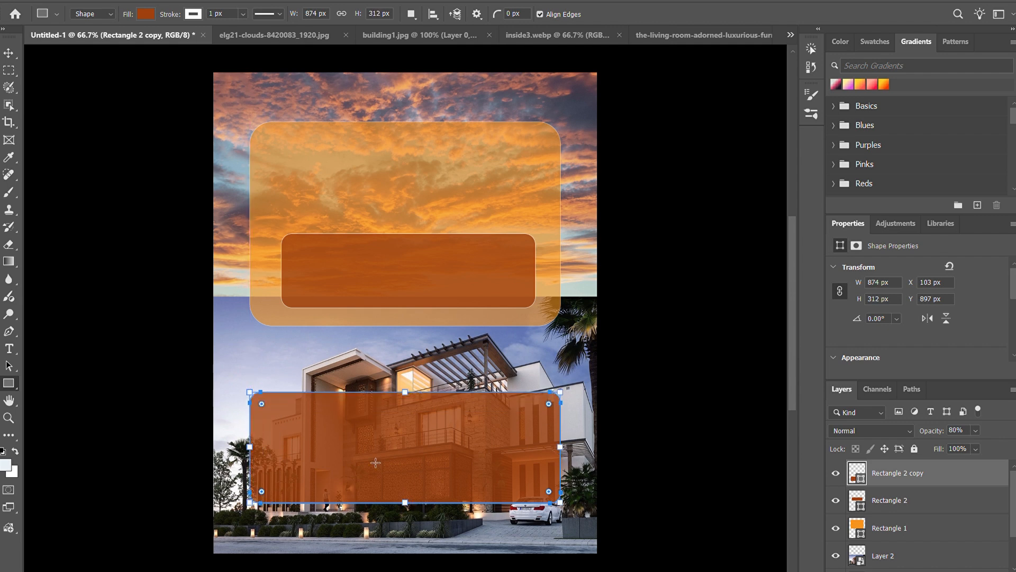
Step: Move the enlarged brown panel slightly up, extend its left edge a little and centre it below the orange panel
{"action": "left_click", "coordinate": [10, 55]}
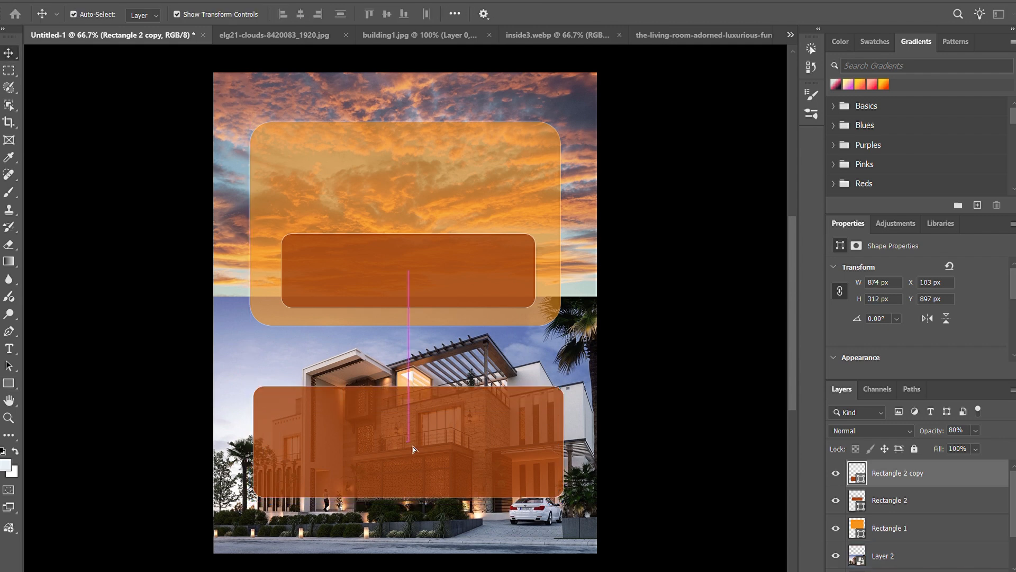
{"action": "left_click_drag", "start_coordinate": [413, 446], "coordinate": [413, 440]}
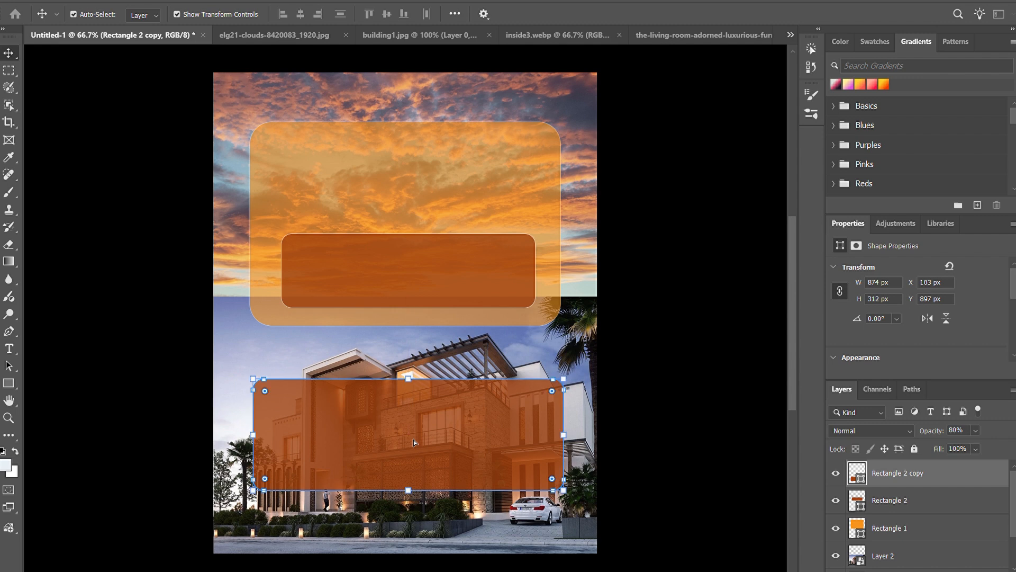
{"action": "left_click", "coordinate": [692, 402]}
{"action": "left_click", "coordinate": [255, 479]}
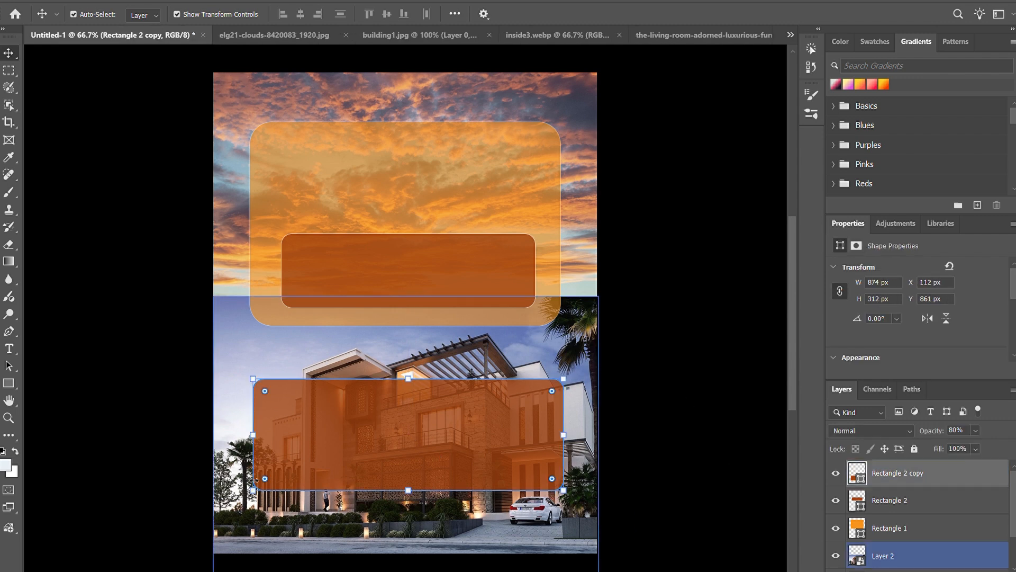
{"action": "left_click_drag", "start_coordinate": [256, 496], "coordinate": [252, 497]}
{"action": "left_click_drag", "start_coordinate": [422, 436], "coordinate": [419, 436]}
{"action": "left_click", "coordinate": [657, 14]}
{"action": "left_click", "coordinate": [680, 383]}
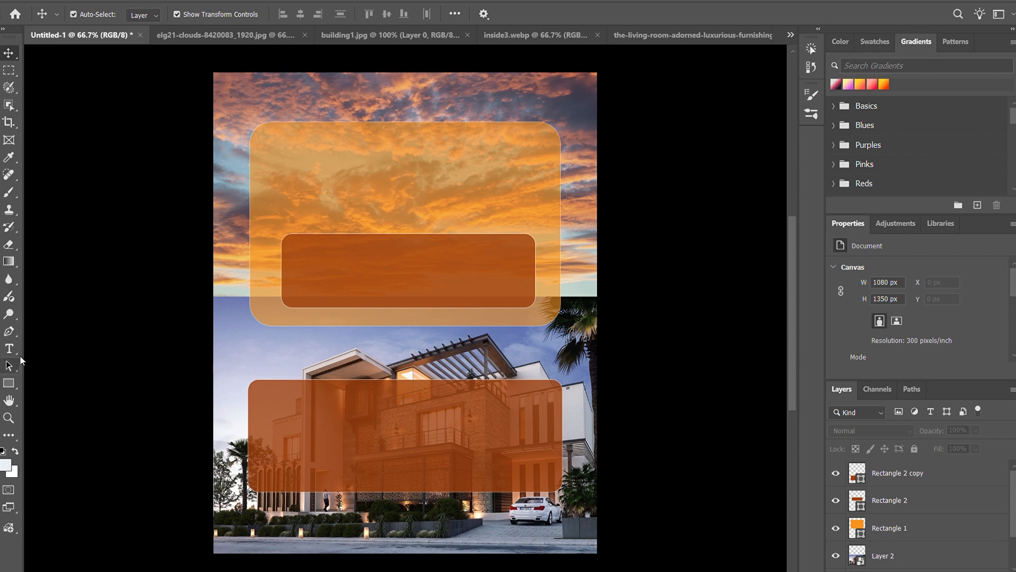
Step: Show guides over the poster and place an additional horizontal guide across the upper part of the lower brown panel
{"action": "left_click", "coordinate": [9, 383]}
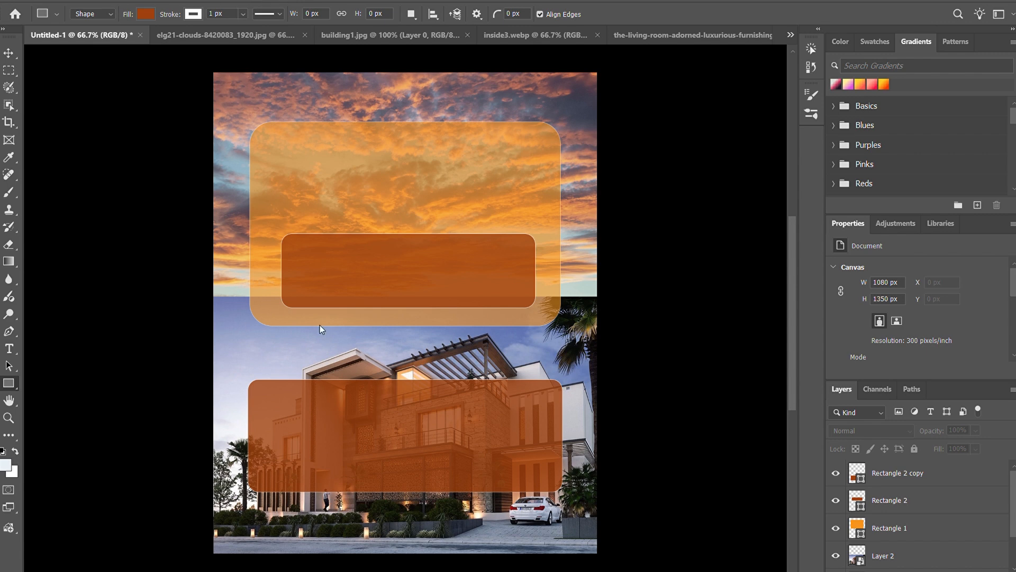
{"action": "left_click", "coordinate": [366, 410]}
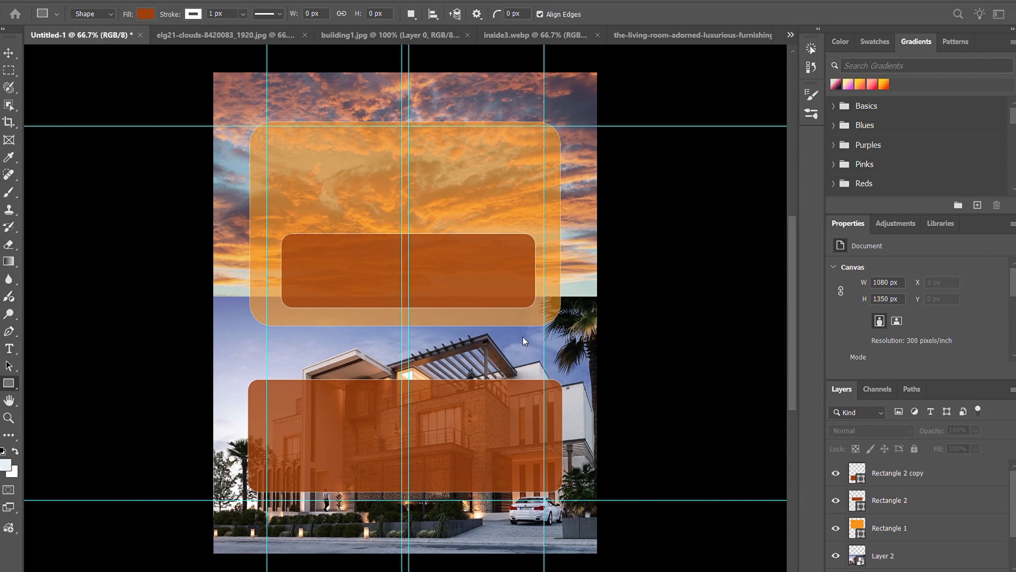
{"action": "left_click", "coordinate": [599, 263]}
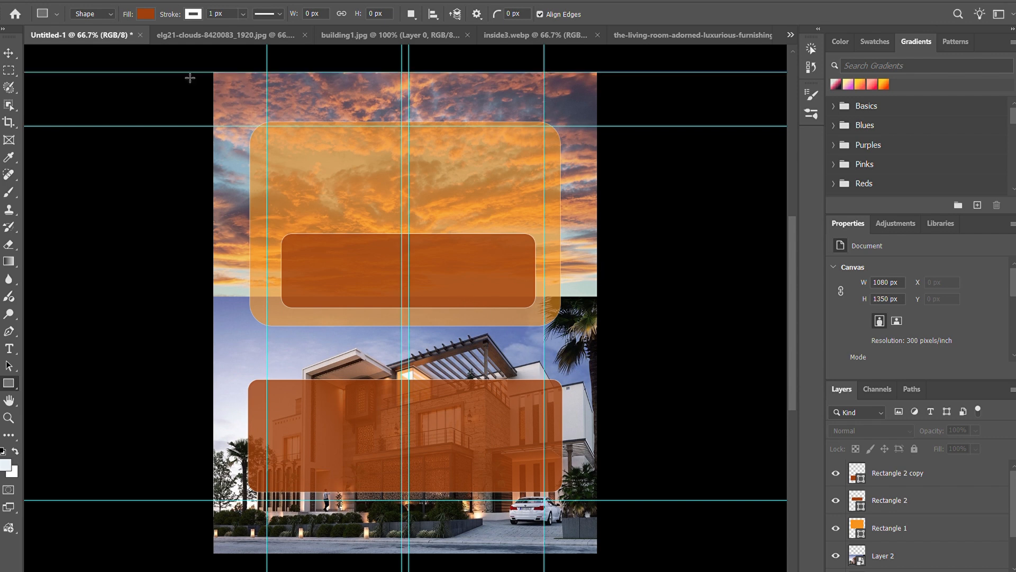
{"action": "key", "text": "v"}
{"action": "left_click_drag", "start_coordinate": [165, 72], "coordinate": [158, 409]}
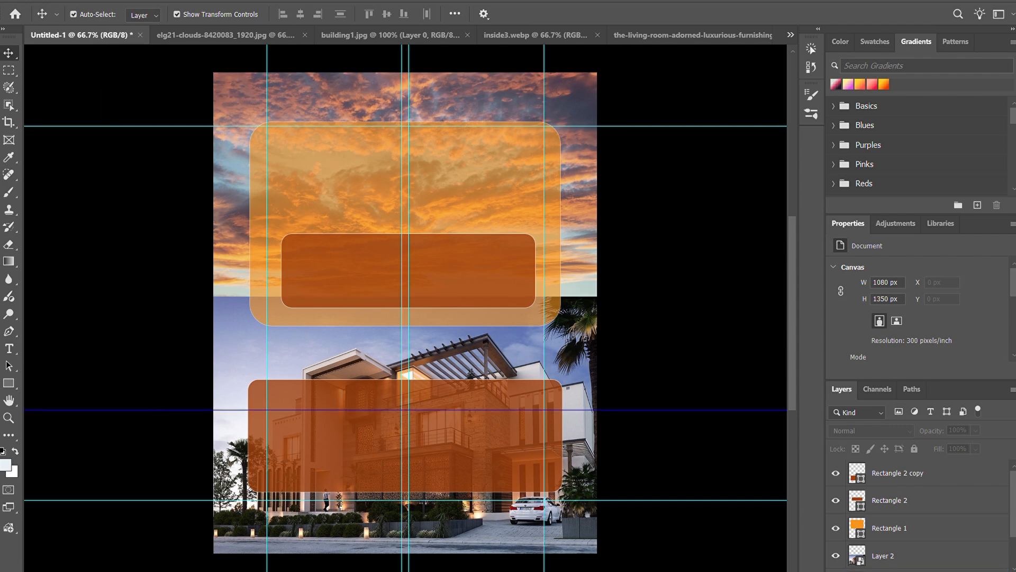
Step: Add another horizontal guide just inside the bottom edge of the lower brown panel
{"action": "left_click", "coordinate": [367, 398]}
{"action": "left_click", "coordinate": [599, 262]}
{"action": "left_click_drag", "start_coordinate": [192, 75], "coordinate": [201, 485]}
Step: Move the upper horizontal guide up to just inside the lower brown panel's top edge
{"action": "left_click_drag", "start_coordinate": [241, 413], "coordinate": [240, 391]}
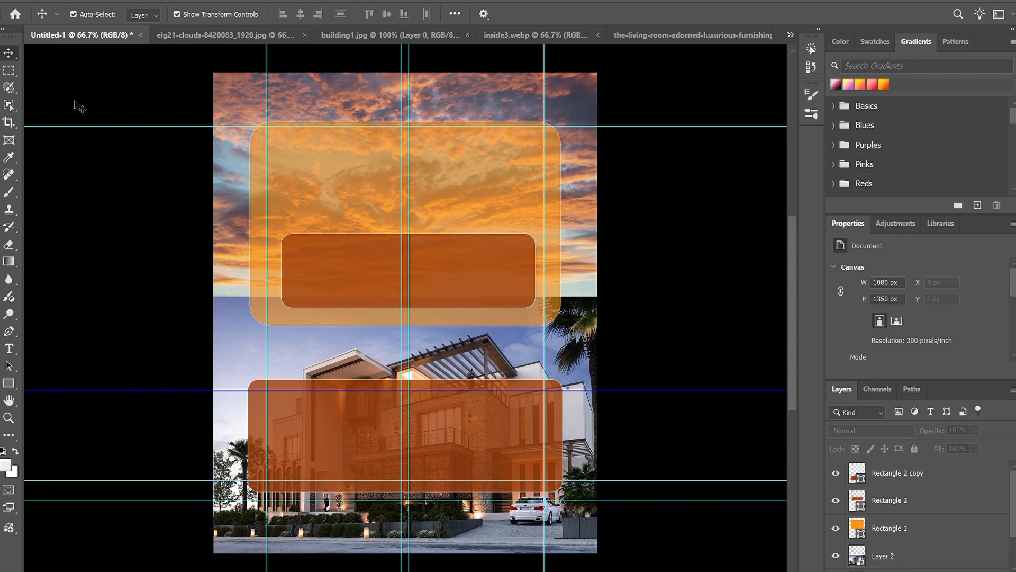
{"action": "left_click", "coordinate": [598, 385]}
{"action": "key", "text": "ctrl+z"}
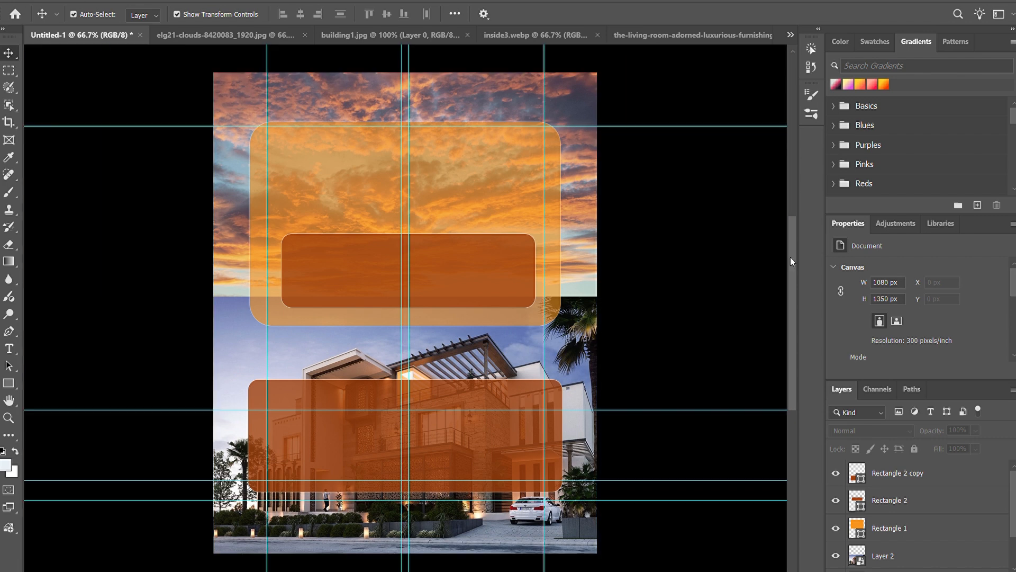
{"action": "left_click_drag", "start_coordinate": [311, 413], "coordinate": [311, 392]}
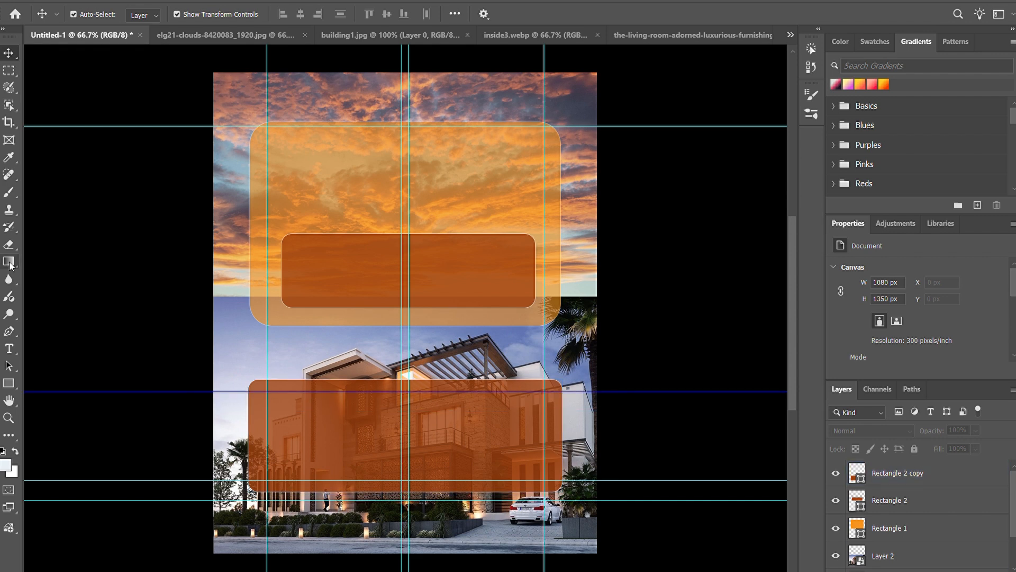
Step: Draw a brown rectangle of about 234 × 250 px between the guides at the lower panel's left end and round its corners
{"action": "left_click", "coordinate": [9, 383]}
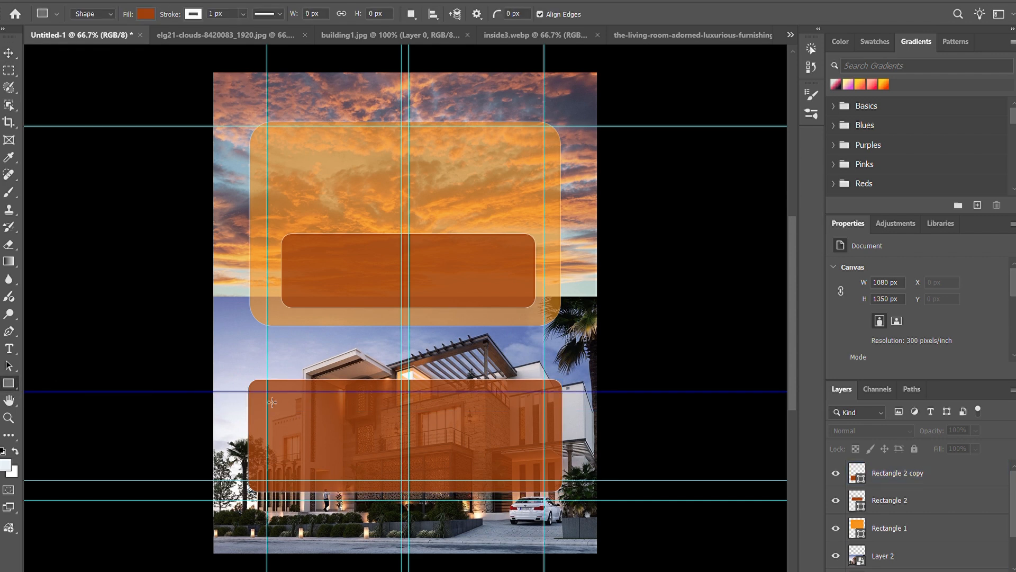
{"action": "left_click_drag", "start_coordinate": [269, 400], "coordinate": [340, 480]}
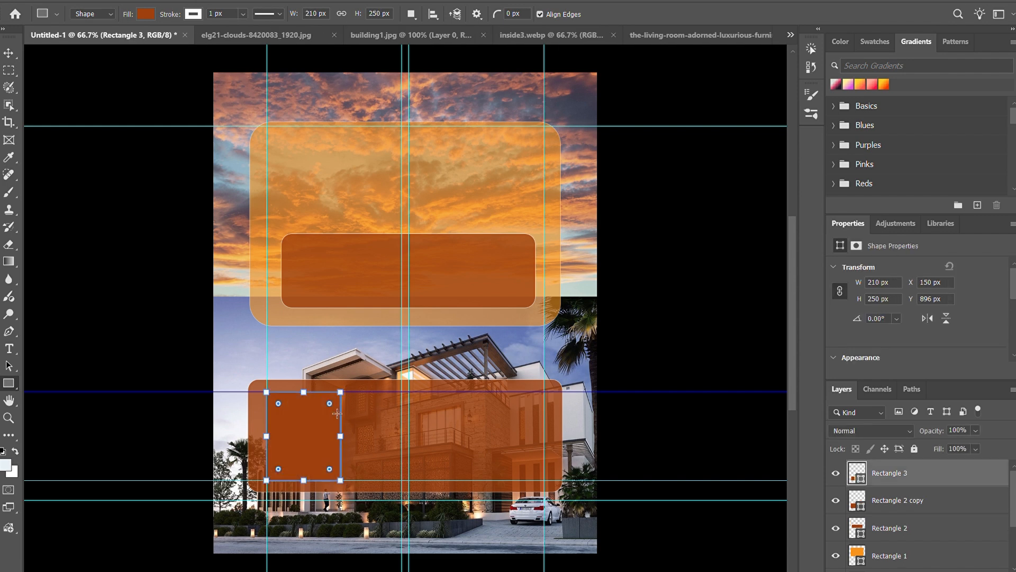
{"action": "left_click_drag", "start_coordinate": [341, 436], "coordinate": [340, 400]}
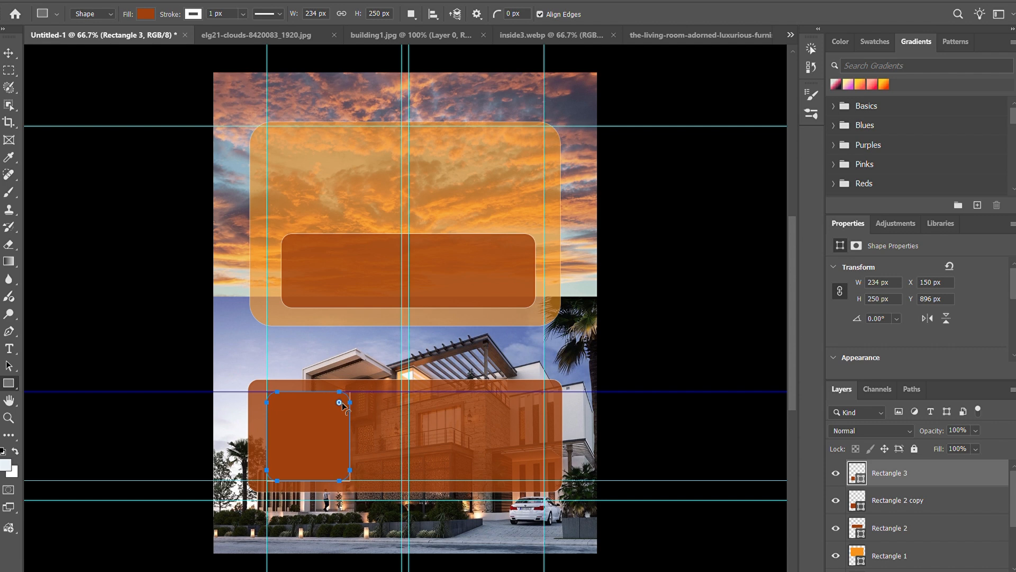
{"action": "left_click", "coordinate": [9, 54]}
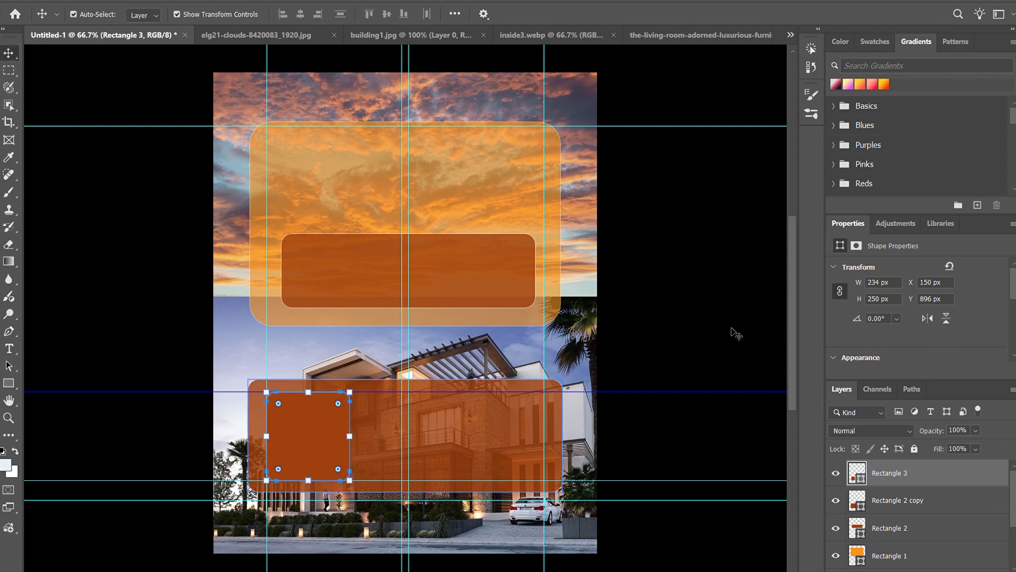
{"action": "left_click", "coordinate": [733, 329]}
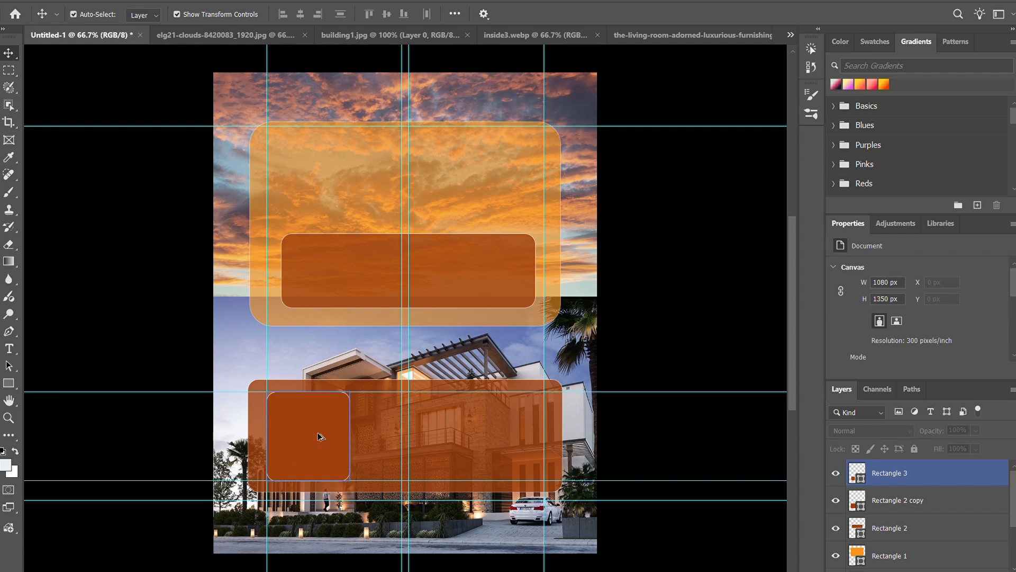
Step: Duplicate the rounded card to the right end and the middle of the lower panel, and delete the surplus overlapping copy
{"action": "left_click_drag", "start_coordinate": [320, 435], "coordinate": [506, 426]}
{"action": "left_click_drag", "start_coordinate": [427, 431], "coordinate": [420, 433]}
{"action": "left_click", "coordinate": [649, 343]}
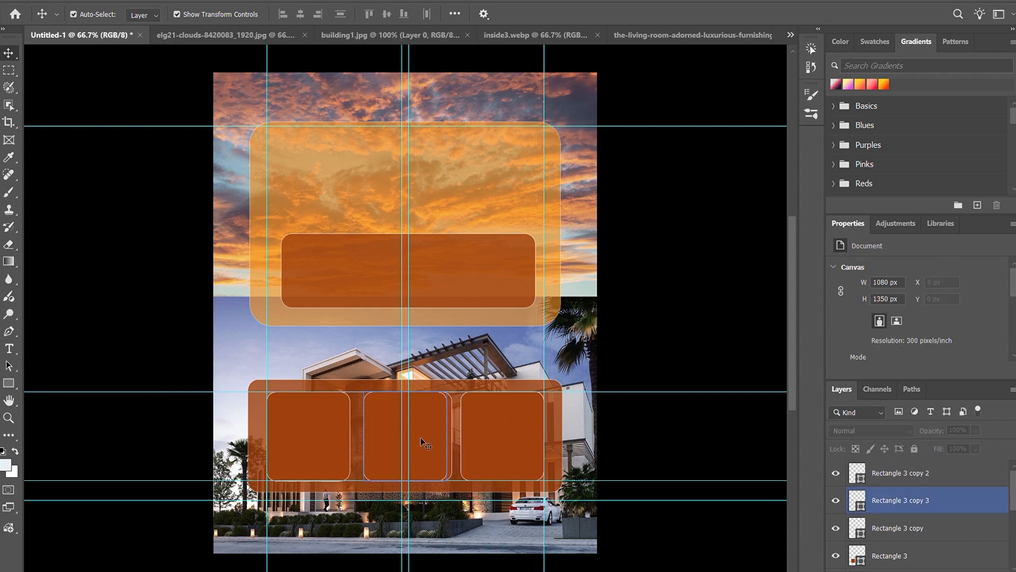
{"action": "left_click", "coordinate": [450, 441]}
{"action": "key", "text": "Delete"}
{"action": "left_click", "coordinate": [709, 307]}
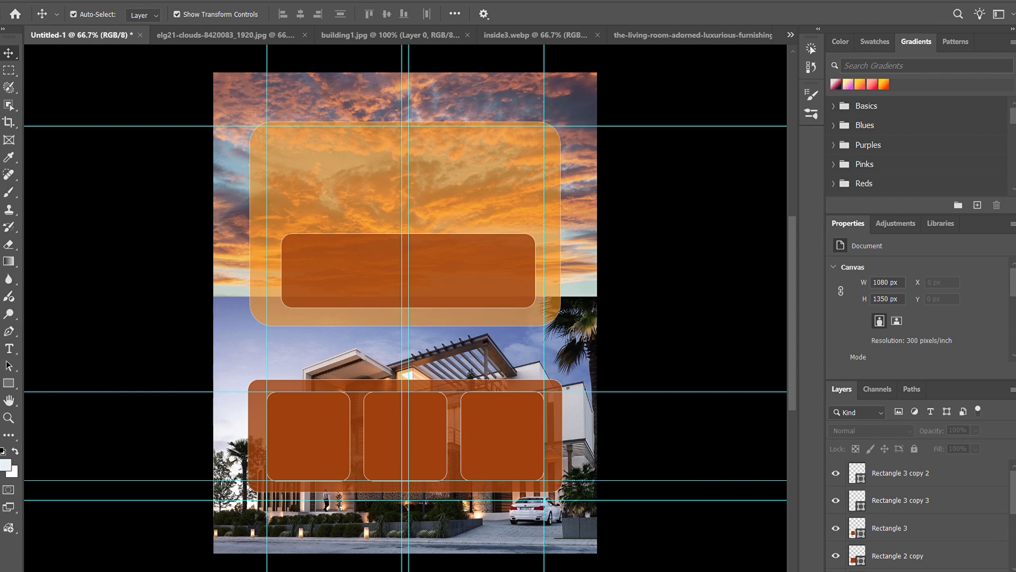
Step: Unlock the image layer in inside3.webp and try to transfer the interior photo into the poster document
{"action": "left_click", "coordinate": [502, 36]}
{"action": "left_click", "coordinate": [995, 469]}
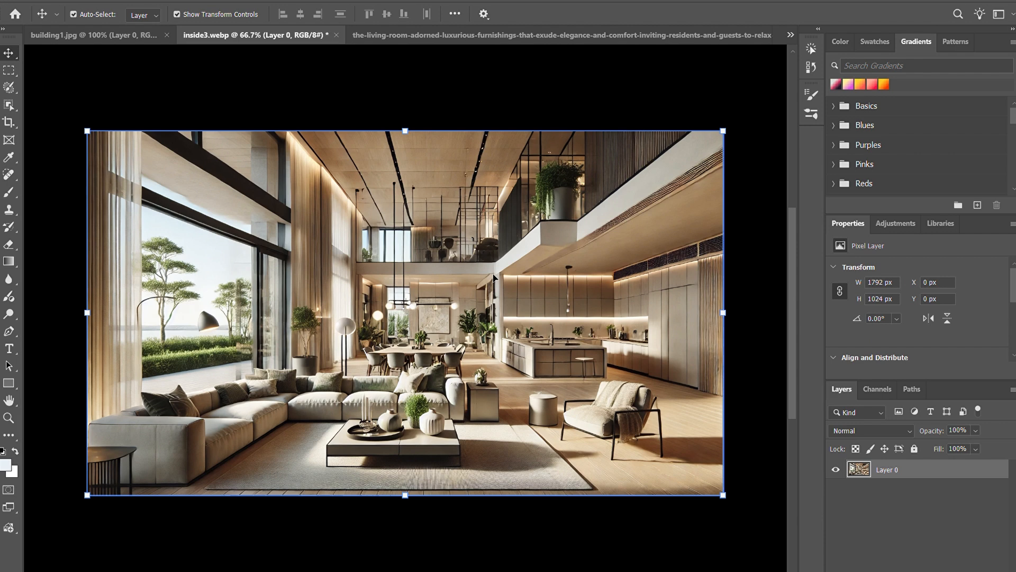
{"action": "left_click", "coordinate": [129, 35]}
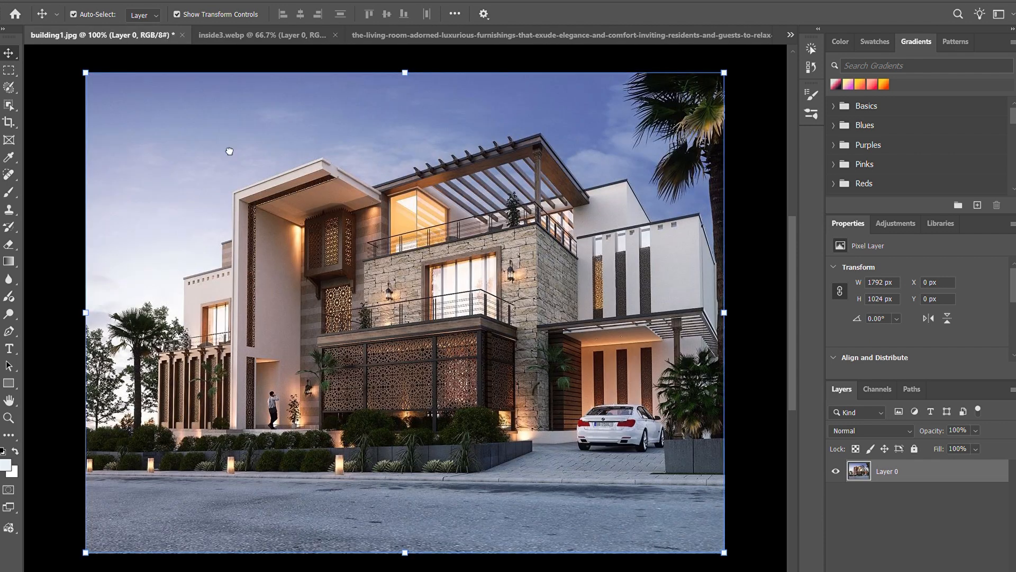
{"action": "left_click_drag", "start_coordinate": [229, 151], "coordinate": [229, 153]}
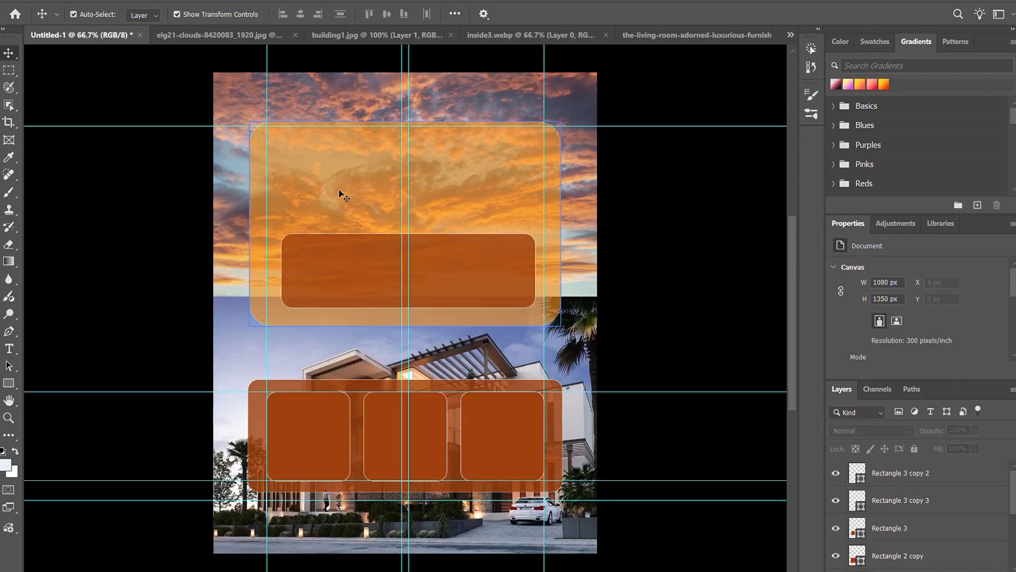
Step: Close the clouds image document
{"action": "left_click", "coordinate": [295, 35]}
{"action": "left_click", "coordinate": [530, 225]}
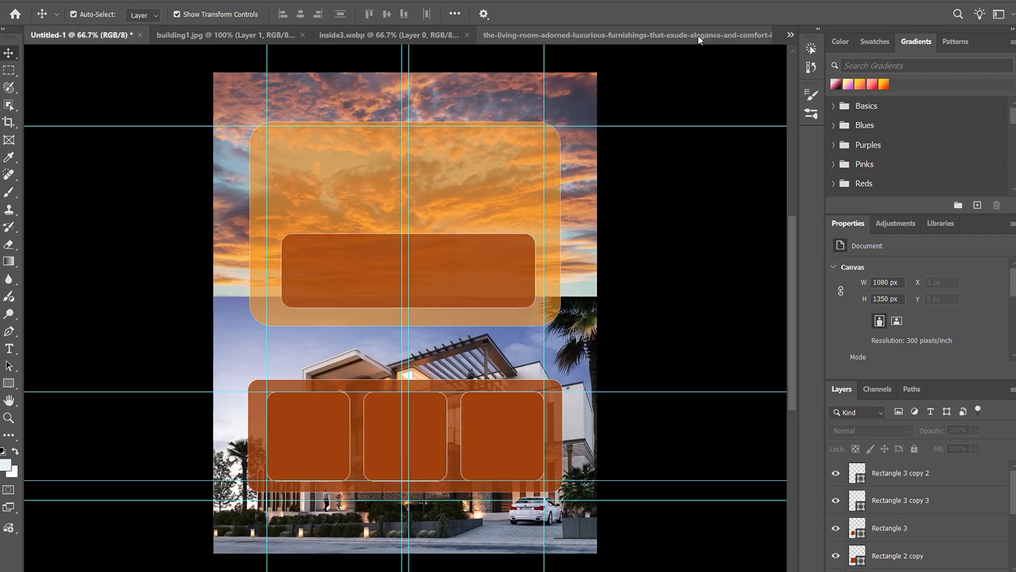
Step: Try again to transfer the inside3.webp photo to the poster, and remove the duplicate layer misplaced in building1.jpg
{"action": "left_click", "coordinate": [699, 37]}
{"action": "left_click", "coordinate": [121, 33]}
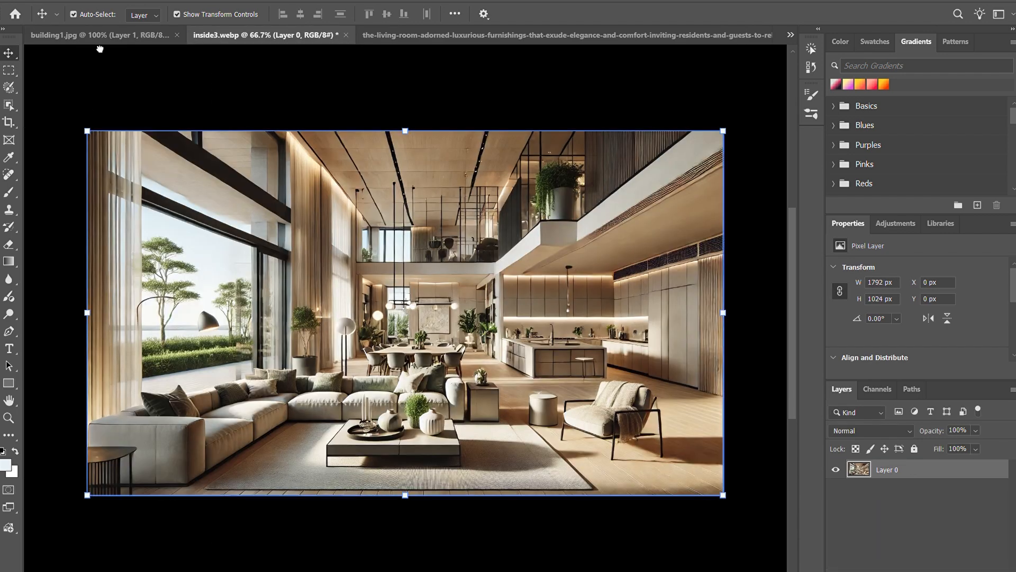
{"action": "left_click", "coordinate": [50, 35]}
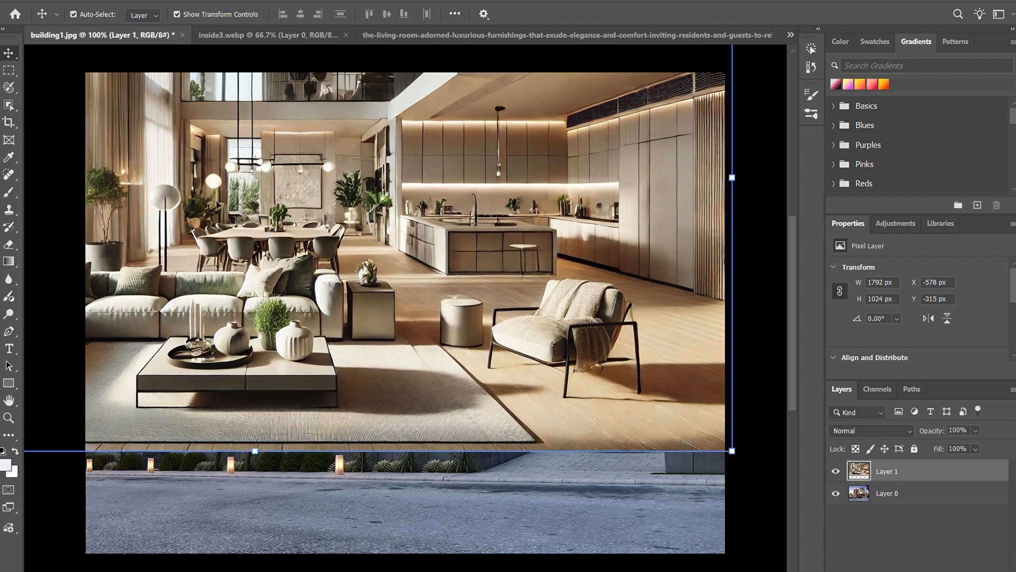
{"action": "left_click", "coordinate": [942, 492]}
{"action": "left_click", "coordinate": [947, 479]}
Step: Try once more to carry an interior photo across the open documents and return to the poster
{"action": "left_click_drag", "start_coordinate": [101, 51], "coordinate": [805, 47]}
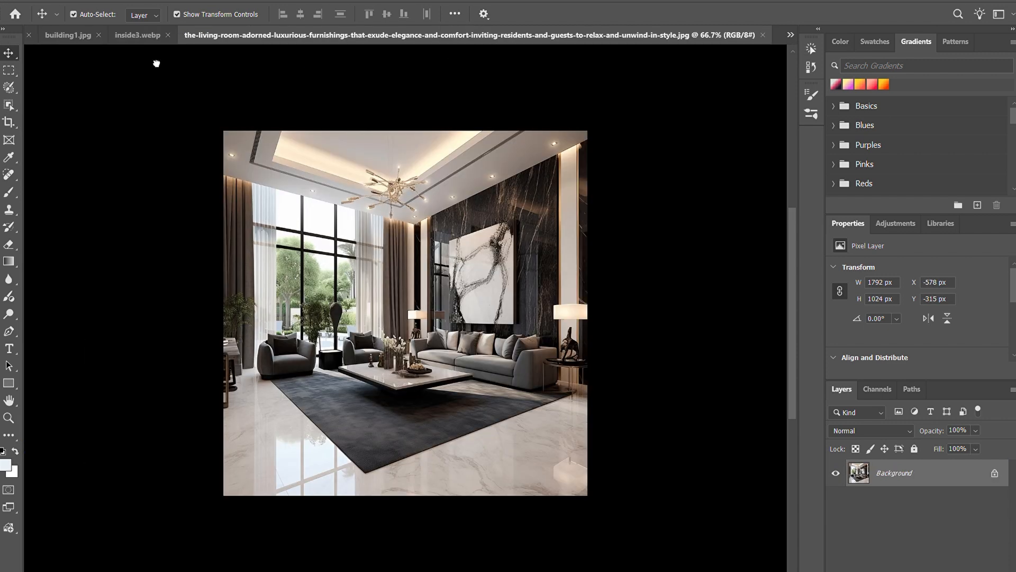
{"action": "left_click_drag", "start_coordinate": [157, 63], "coordinate": [725, 7]}
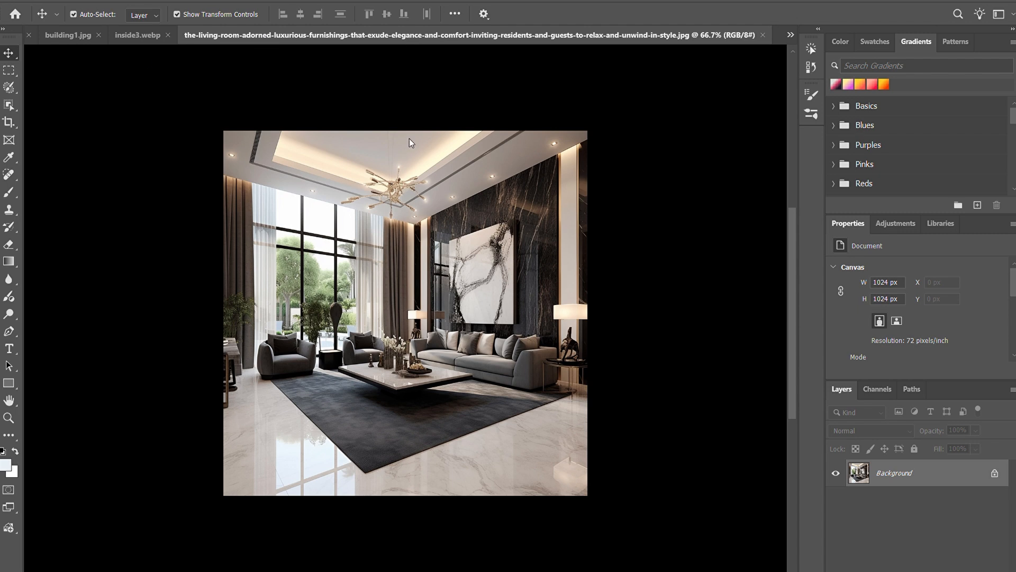
{"action": "left_click", "coordinate": [29, 40]}
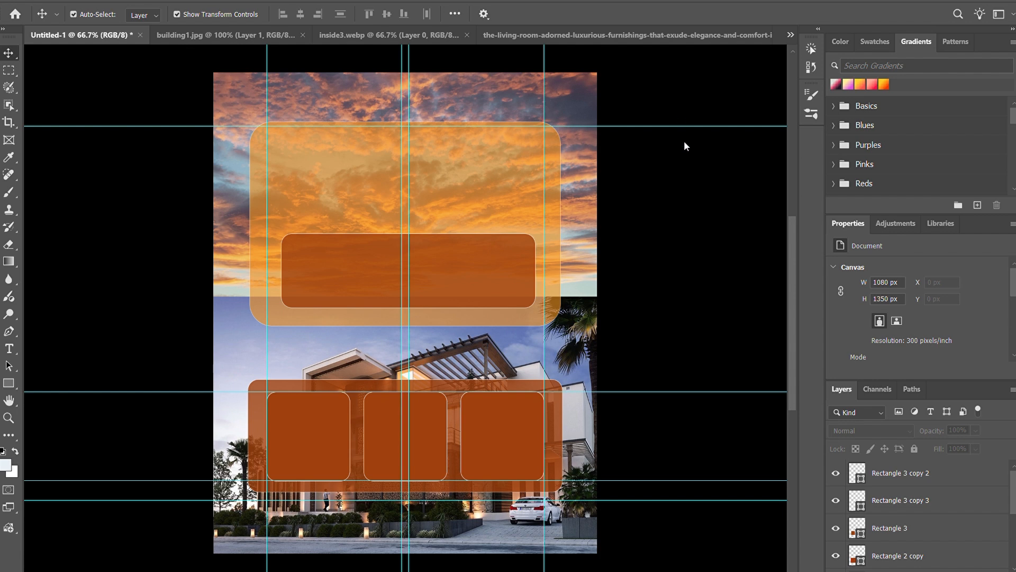
Step: Place the inside3 photo in the poster and scale it to about 353 × 250 px over the first lower card
{"action": "left_click", "coordinate": [304, 458]}
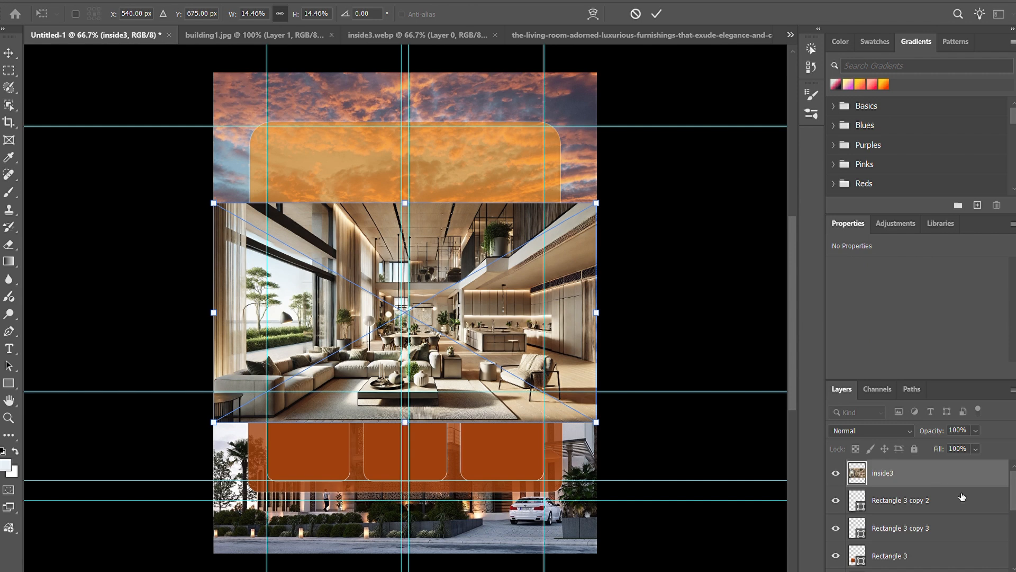
{"action": "key", "text": "Return"}
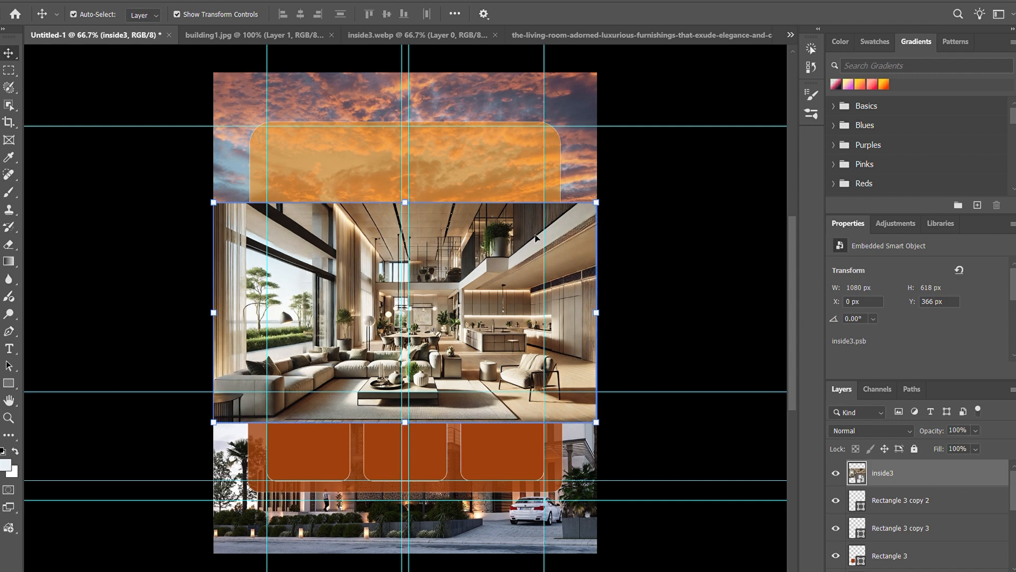
{"action": "left_click_drag", "start_coordinate": [601, 205], "coordinate": [338, 402]}
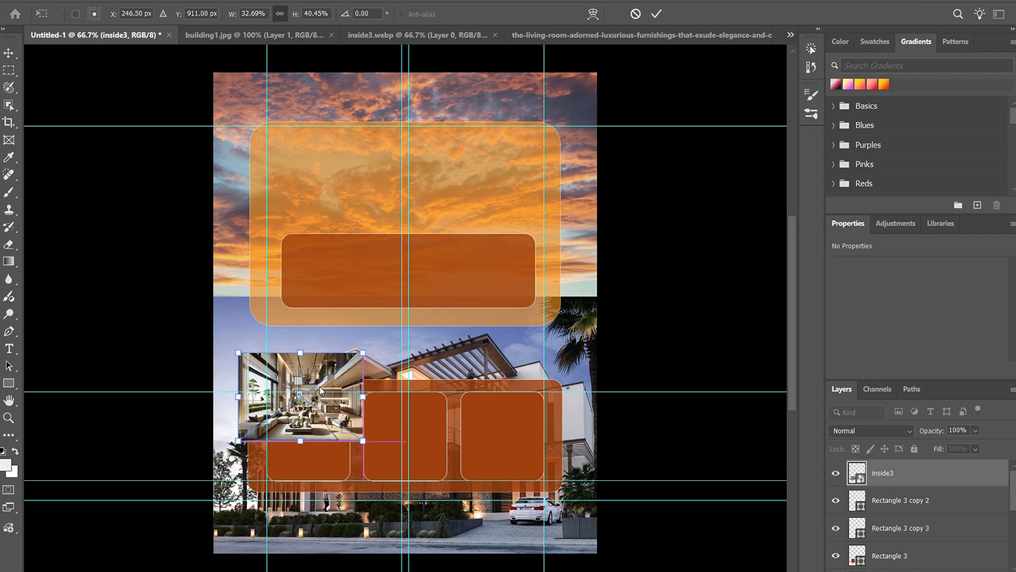
{"action": "left_click", "coordinate": [9, 53]}
Step: Stack Rectangle 3 directly beneath the inside3 photo, align the photo over that card, and clip the photo to it
{"action": "left_click", "coordinate": [934, 563]}
{"action": "left_click_drag", "start_coordinate": [935, 563], "coordinate": [920, 489]}
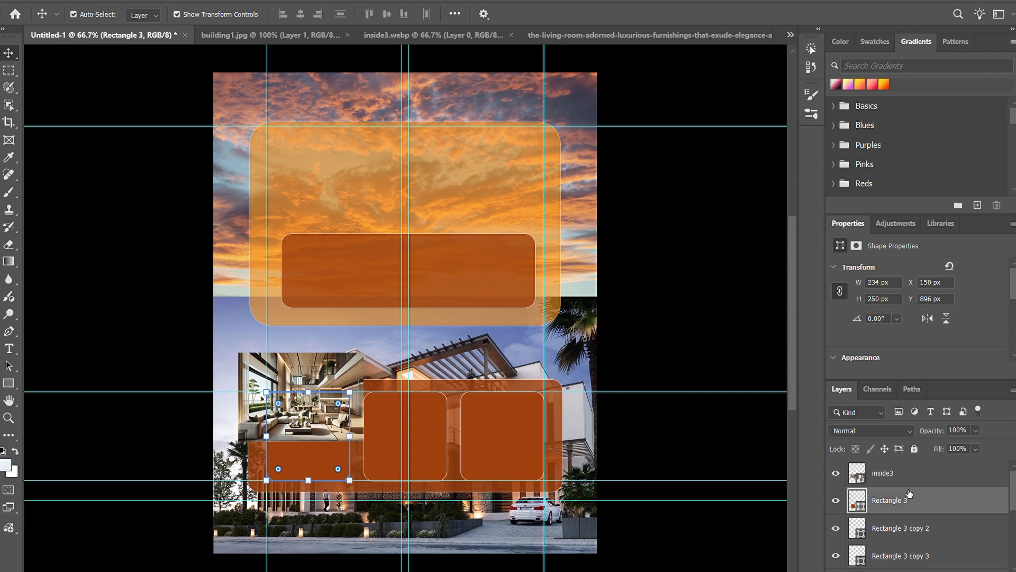
{"action": "left_click", "coordinate": [332, 403]}
{"action": "left_click_drag", "start_coordinate": [333, 402], "coordinate": [357, 439]}
{"action": "left_click", "coordinate": [937, 485], "text": "alt"}
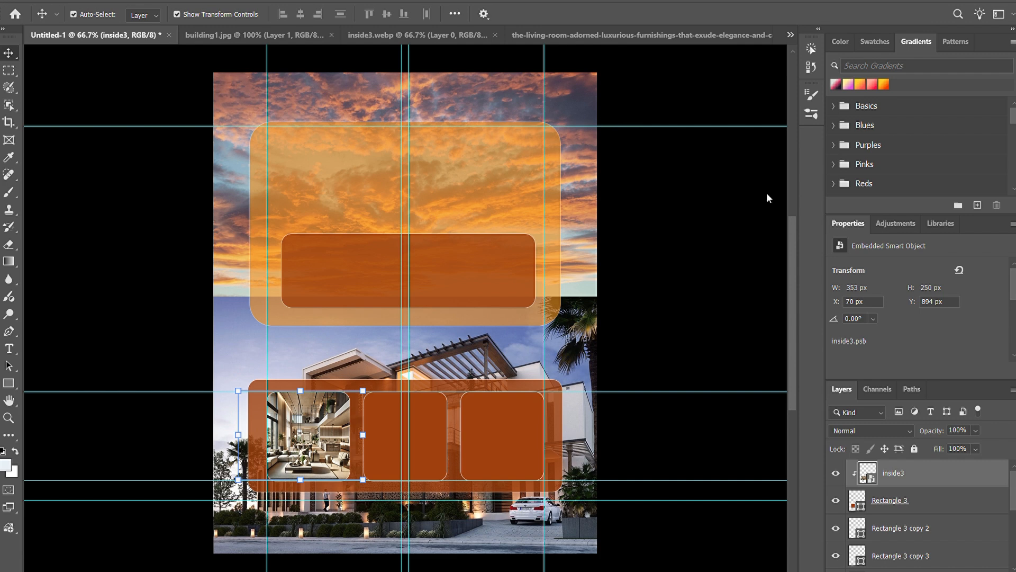
Step: Place the living-room photo in the poster and scale it to about 389 × 389 px
{"action": "key", "text": "Return"}
{"action": "key", "text": "ctrl+t"}
{"action": "left_click_drag", "start_coordinate": [596, 504], "coordinate": [359, 260]}
Step: Try clipping the living-room photo to Rectangle 3 copy 2 over the middle card, and release the clipping mask
{"action": "left_click", "coordinate": [919, 561]}
{"action": "left_click_drag", "start_coordinate": [921, 556], "coordinate": [920, 487]}
{"action": "left_click", "coordinate": [931, 473]}
{"action": "left_click_drag", "start_coordinate": [312, 209], "coordinate": [431, 441]}
{"action": "key", "text": "ctrl+alt+g"}
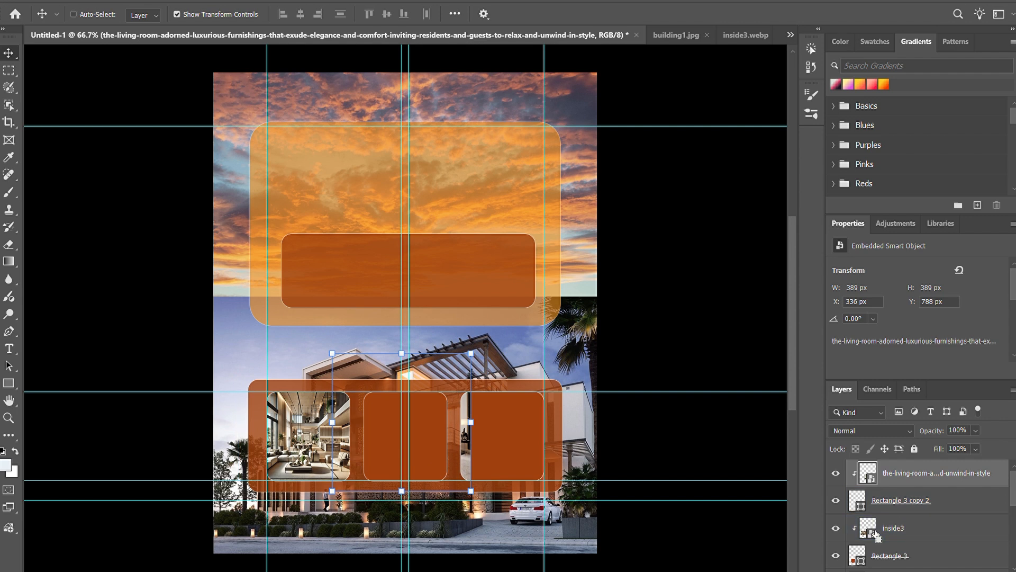
{"action": "key", "text": "ctrl+alt+g"}
Step: Stack Rectangle 3 copy 3 beneath the living-room photo, clip the photo to this middle card, and position it inside
{"action": "left_click_drag", "start_coordinate": [429, 429], "coordinate": [429, 387]}
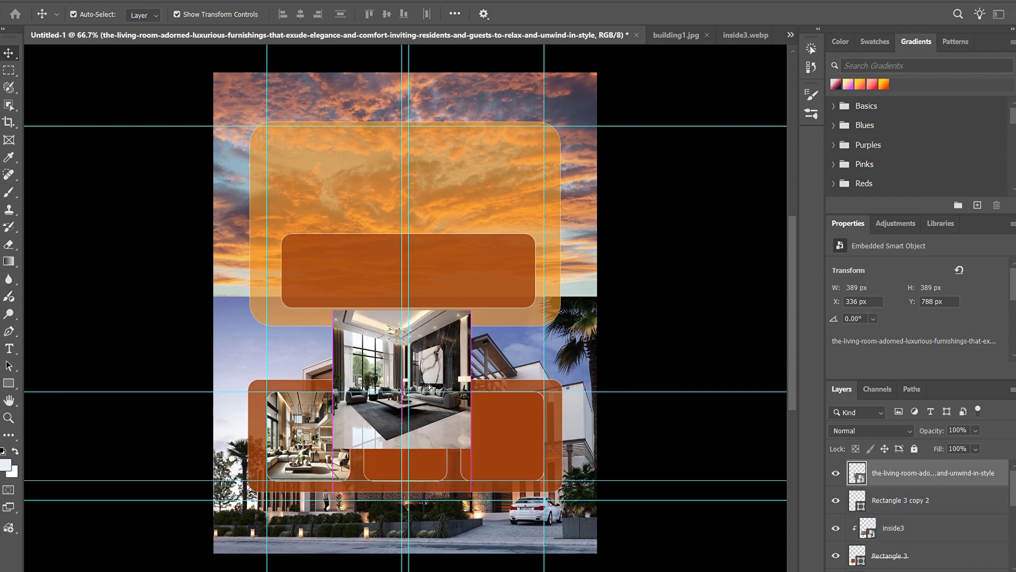
{"action": "left_click", "coordinate": [423, 465]}
{"action": "scroll", "coordinate": [927, 528], "scroll_direction": "up", "scroll_amount": 1}
{"action": "scroll", "coordinate": [928, 540], "scroll_direction": "down", "scroll_amount": 1}
{"action": "left_click_drag", "start_coordinate": [932, 559], "coordinate": [918, 466]}
{"action": "scroll", "coordinate": [897, 499], "scroll_direction": "up", "scroll_amount": 1}
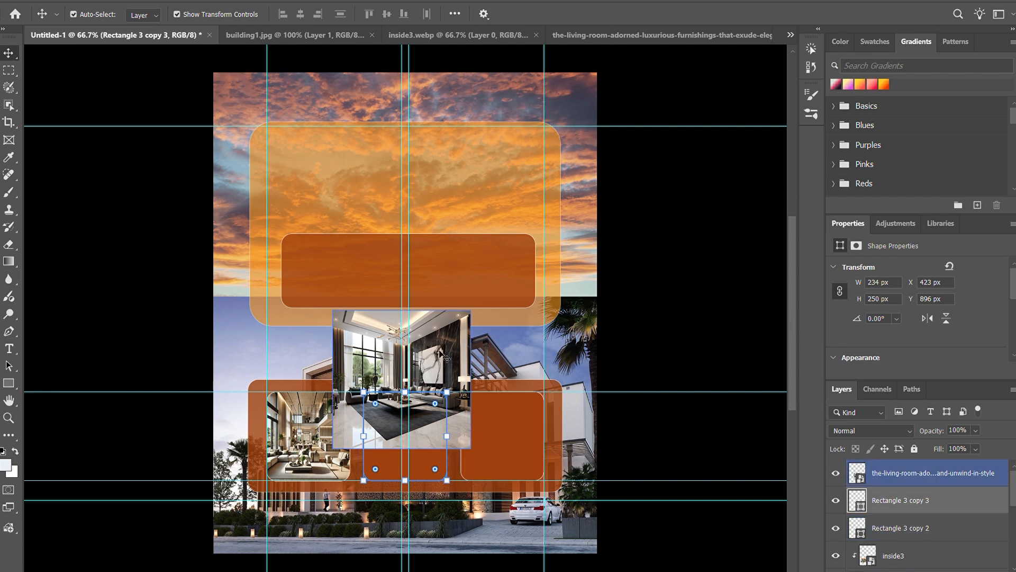
{"action": "key", "text": "ctrl+alt+g"}
{"action": "left_click_drag", "start_coordinate": [427, 429], "coordinate": [420, 507]}
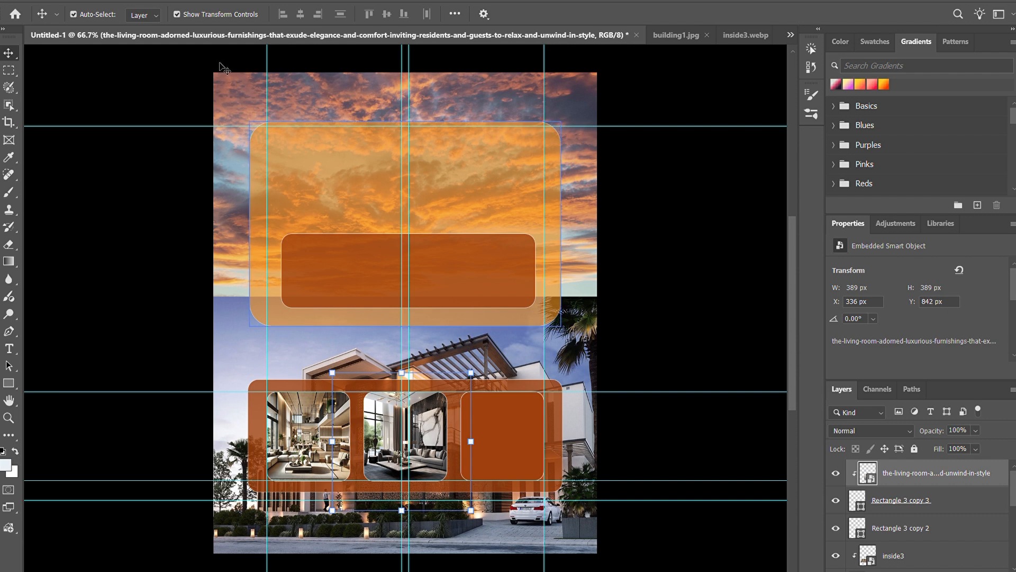
Step: Bring the third lower card to the top of the stack and place the bedroom photo above it at about 352 × 470 px
{"action": "left_click", "coordinate": [513, 455]}
{"action": "key", "text": "ctrl+]"}
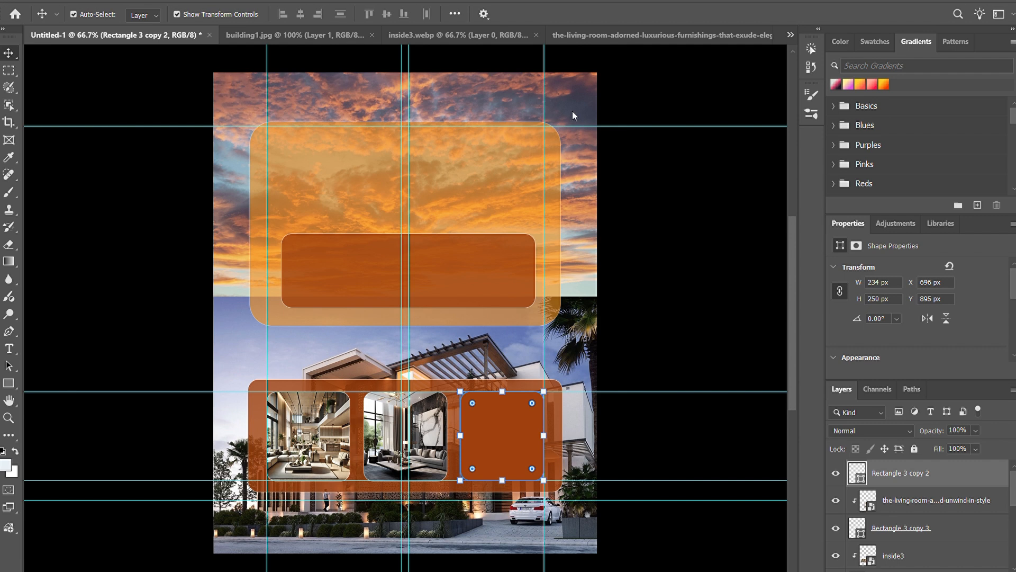
{"action": "left_click_drag", "start_coordinate": [599, 130], "coordinate": [494, 437]}
{"action": "left_click_drag", "start_coordinate": [591, 79], "coordinate": [499, 321]}
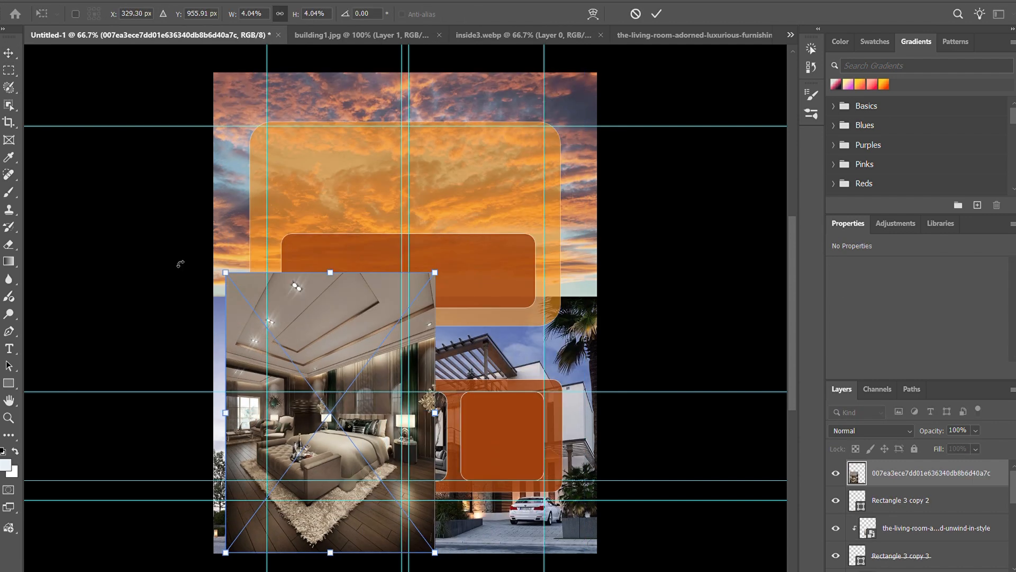
{"action": "left_click_drag", "start_coordinate": [226, 273], "coordinate": [310, 386]}
{"action": "left_click_drag", "start_coordinate": [387, 426], "coordinate": [467, 269]}
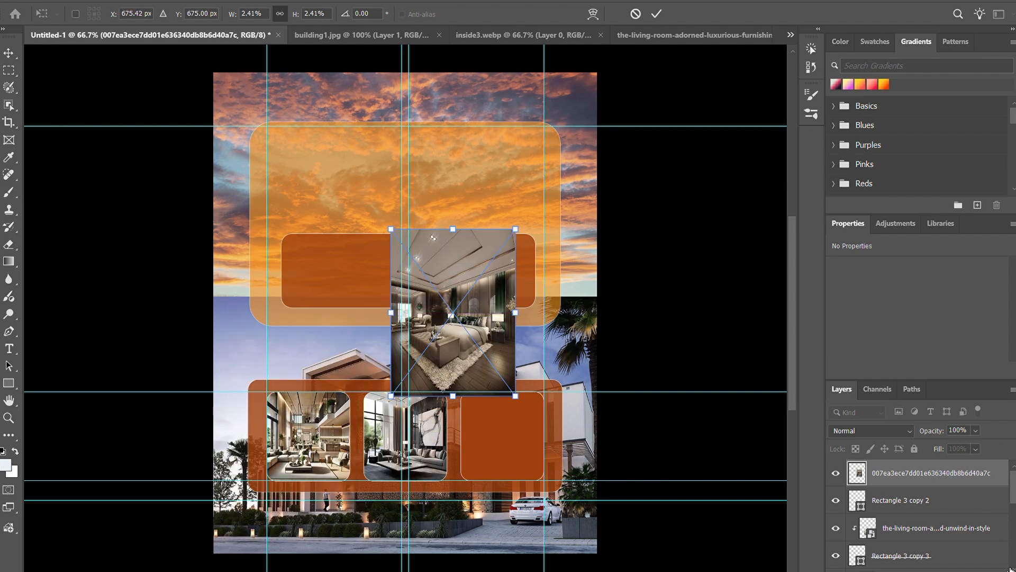
{"action": "key", "text": "Return"}
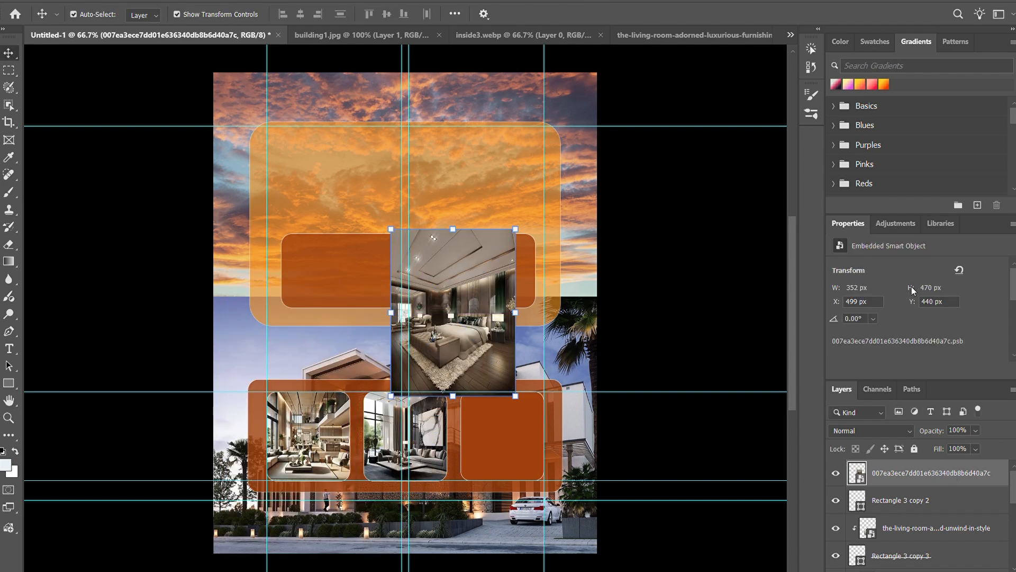
Step: Clip the bedroom photo to the third card, Rectangle 3 copy 2, and position the bed within the card
{"action": "left_click", "coordinate": [931, 498]}
{"action": "left_click", "coordinate": [931, 474]}
{"action": "left_click_drag", "start_coordinate": [461, 296], "coordinate": [501, 400]}
{"action": "key", "text": "ctrl+alt+g"}
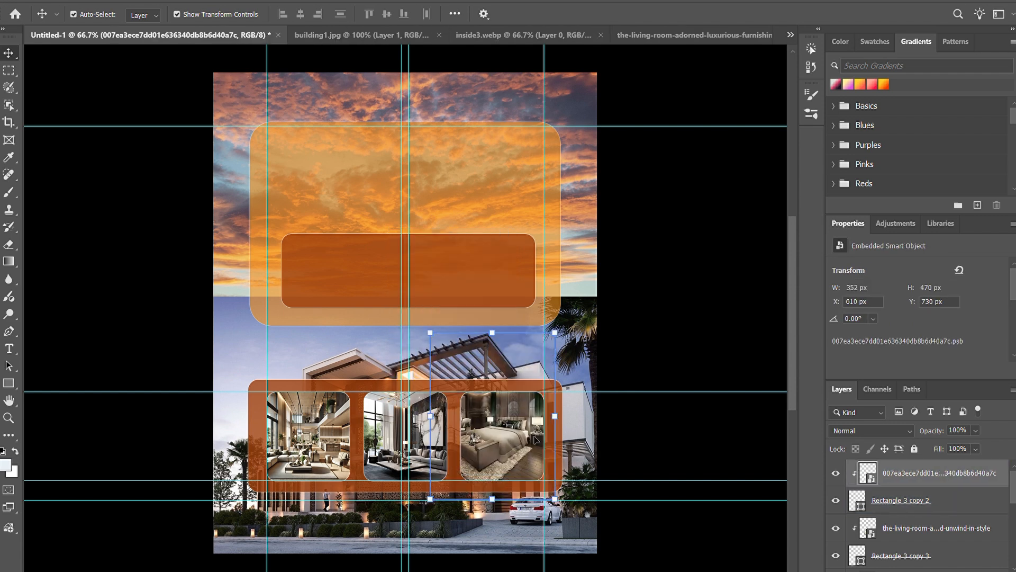
{"action": "left_click_drag", "start_coordinate": [512, 449], "coordinate": [543, 491]}
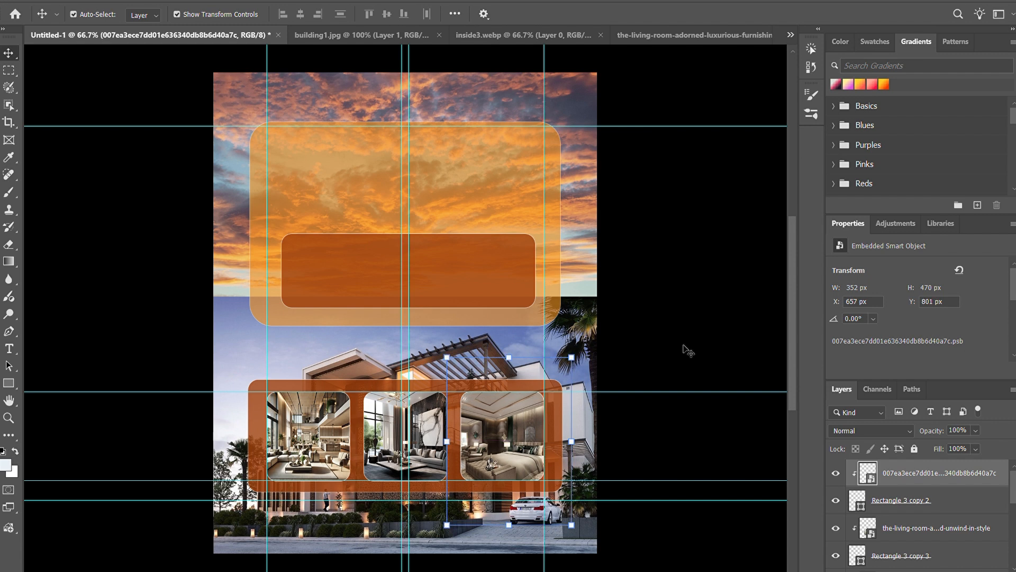
Step: Create a new empty layer above the bedroom photo layer
{"action": "left_click", "coordinate": [710, 290]}
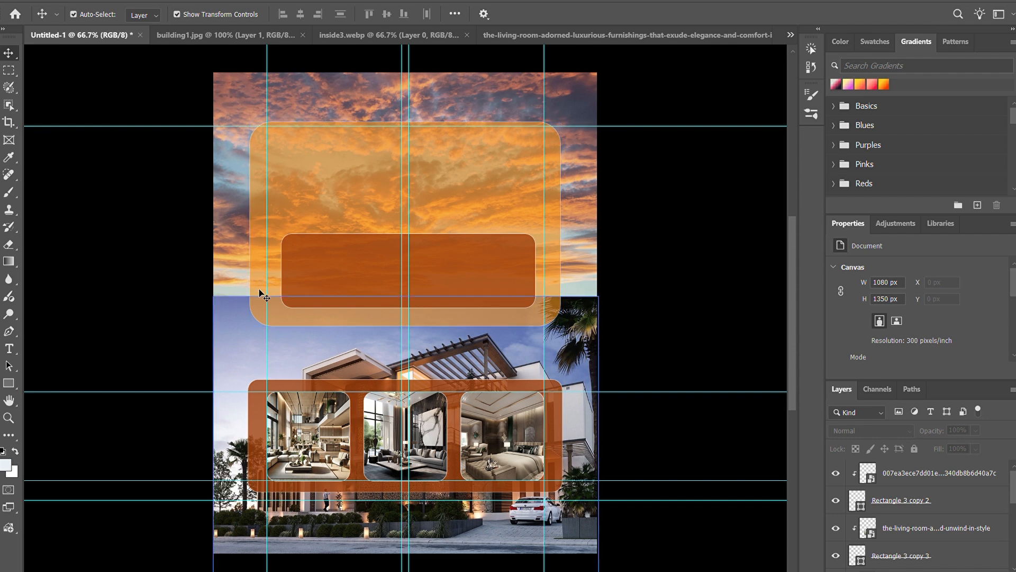
{"action": "left_click", "coordinate": [959, 474]}
{"action": "left_click", "coordinate": [978, 571]}
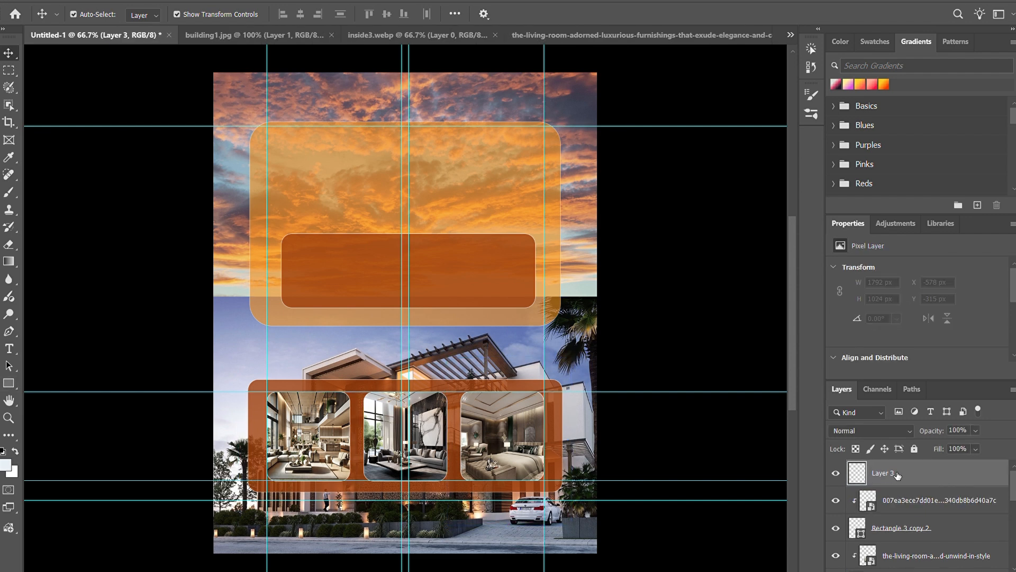
Step: Add two horizontal guides just inside the upper and lower edges of the inner orange panel
{"action": "key", "text": "u"}
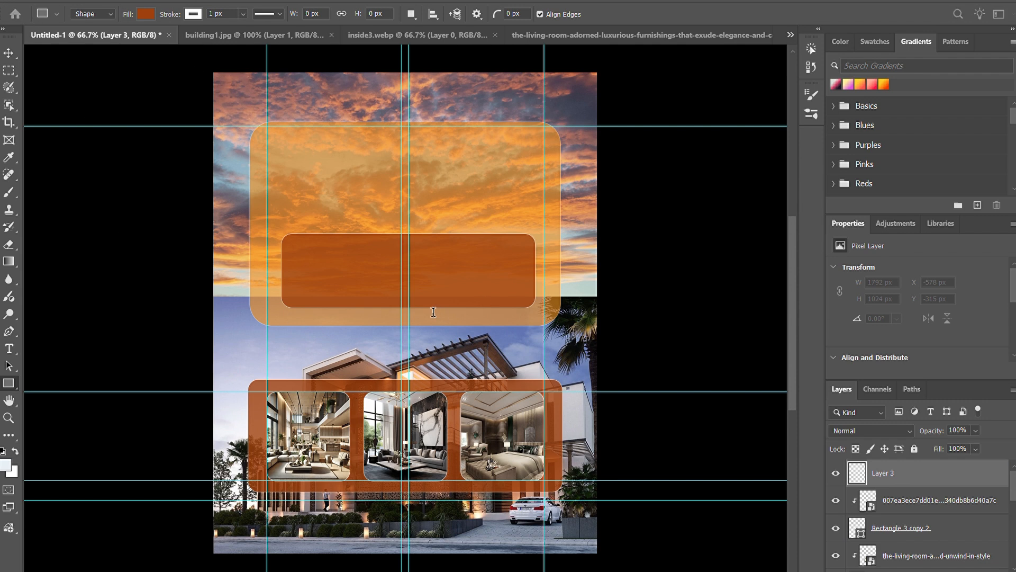
{"action": "left_click", "coordinate": [604, 263]}
{"action": "key", "text": "v"}
{"action": "left_click_drag", "start_coordinate": [136, 73], "coordinate": [196, 247]}
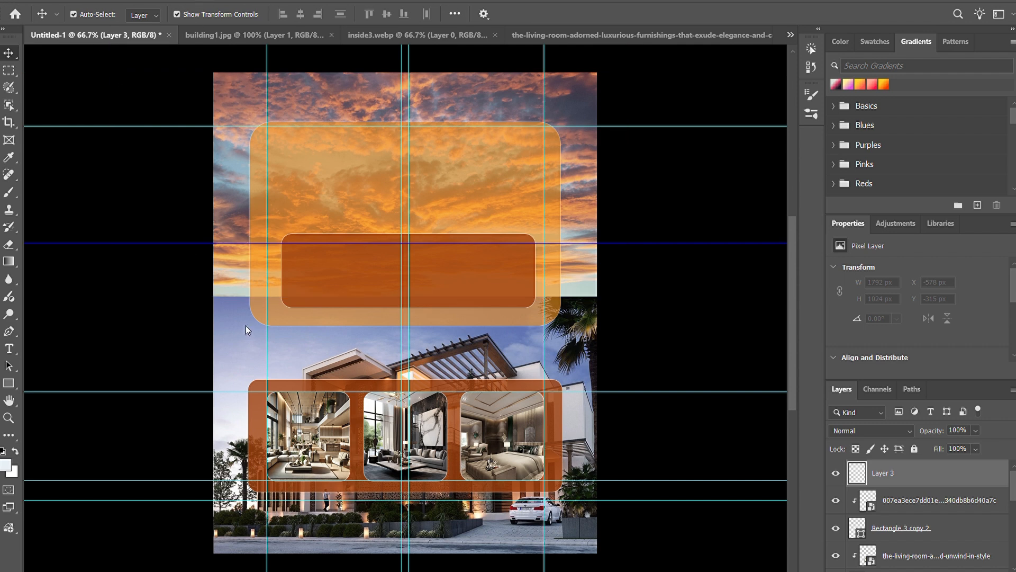
{"action": "left_click", "coordinate": [603, 261]}
{"action": "left_click_drag", "start_coordinate": [95, 77], "coordinate": [115, 302]}
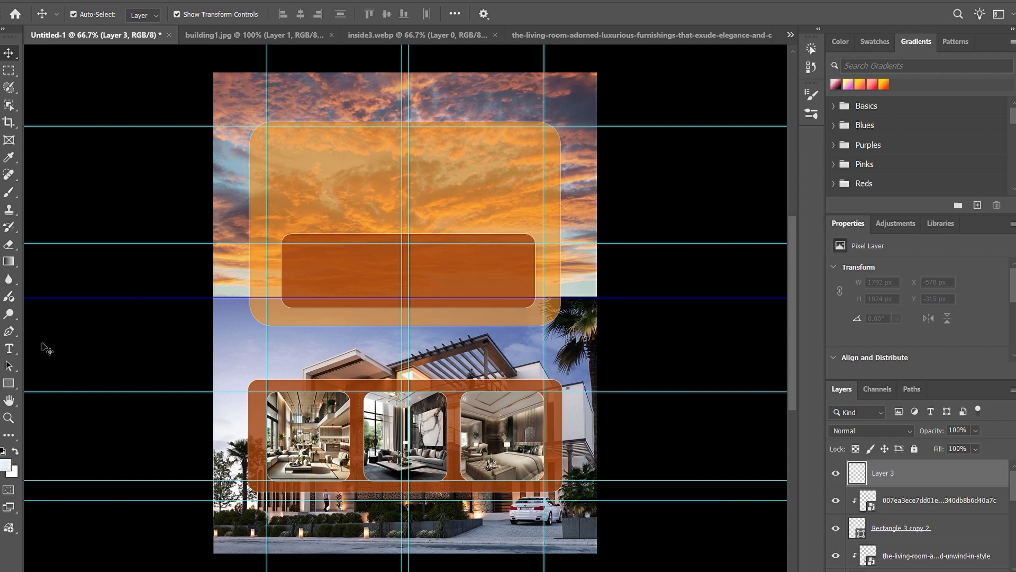
Step: Draw an orange card about 159 × 153 px between the new guides at the left end of the inner panel
{"action": "left_click", "coordinate": [9, 383]}
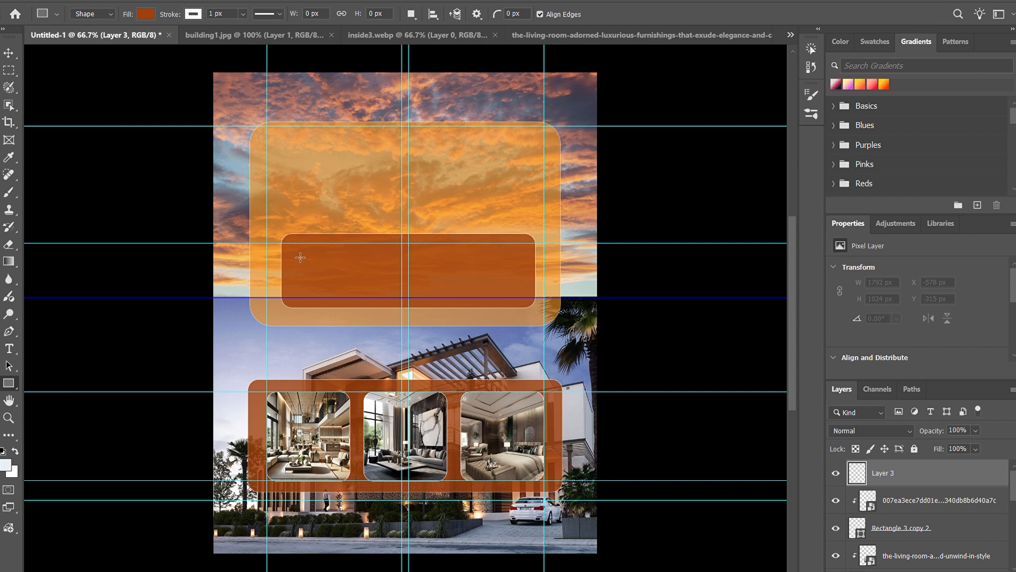
{"action": "left_click_drag", "start_coordinate": [299, 257], "coordinate": [355, 246]}
{"action": "left_click_drag", "start_coordinate": [355, 296], "coordinate": [355, 302]}
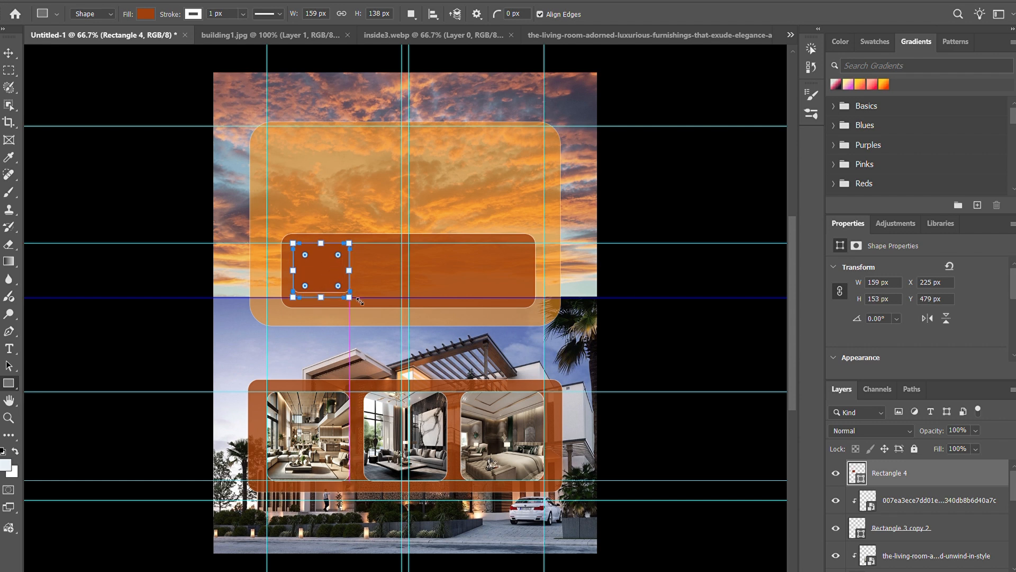
{"action": "left_click", "coordinate": [9, 53]}
{"action": "left_click", "coordinate": [682, 247]}
Step: Duplicate the small card twice along the inner panel and nudge the last copy toward the panel's right end
{"action": "left_click_drag", "start_coordinate": [321, 268], "coordinate": [503, 273]}
{"action": "key", "text": "Right"}
{"action": "key", "text": "Right"}
{"action": "key", "text": "Right"}
{"action": "key", "text": "Right"}
{"action": "key", "text": "Right"}
{"action": "key", "text": "Right"}
{"action": "key", "text": "Right"}
{"action": "key", "text": "Right"}
{"action": "key", "text": "Right"}
{"action": "key", "text": "Right"}
{"action": "key", "text": "Right"}
{"action": "key", "text": "Right"}
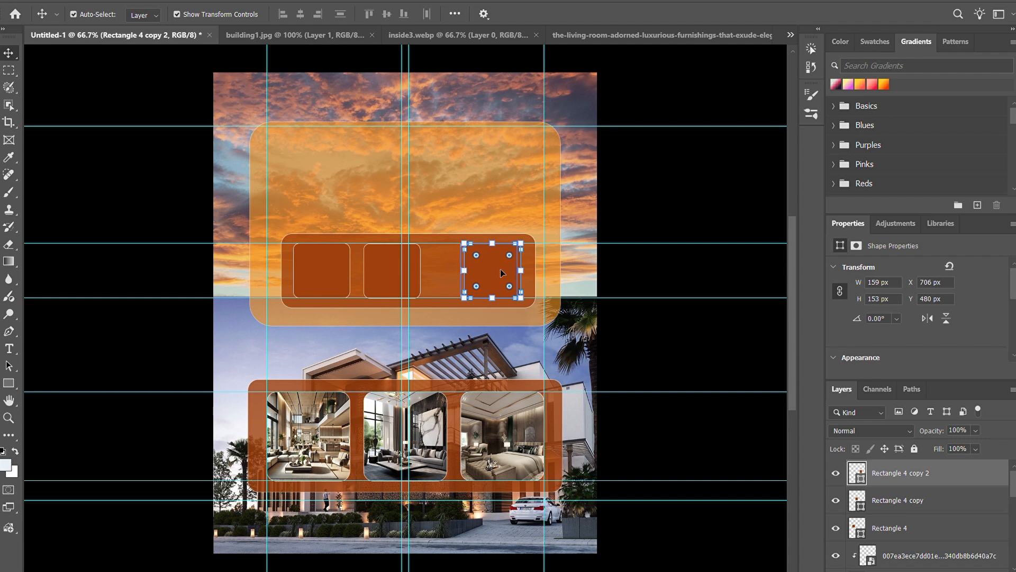
{"action": "left_click", "coordinate": [699, 221]}
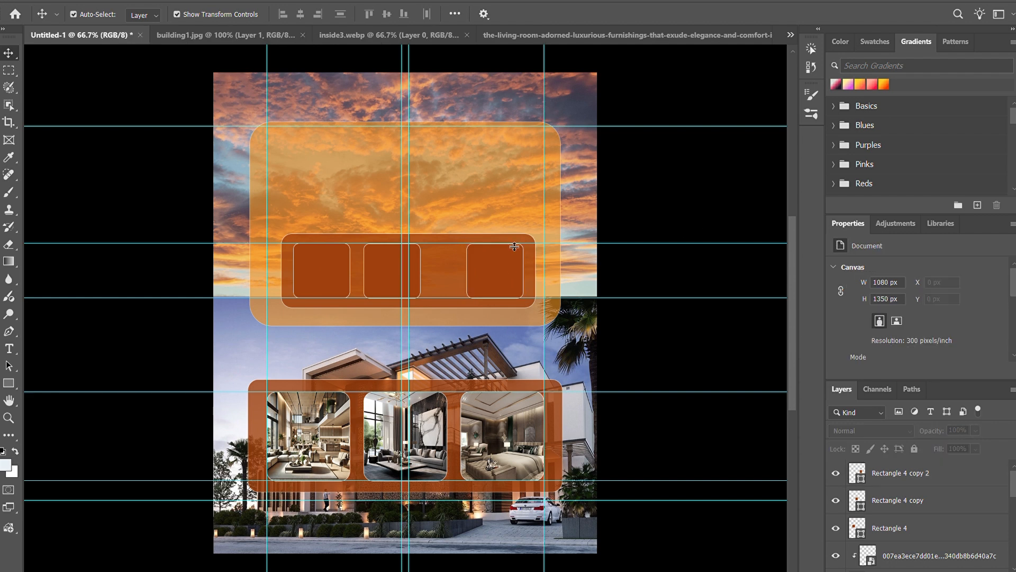
Step: Nudge the second small card left and duplicate it into the remaining gap to make a fourth card
{"action": "left_click", "coordinate": [381, 270]}
{"action": "key", "text": "Left"}
{"action": "key", "text": "Left"}
{"action": "key", "text": "Left"}
{"action": "key", "text": "Left"}
{"action": "key", "text": "Left"}
{"action": "key", "text": "Left"}
{"action": "key", "text": "Left"}
{"action": "key", "text": "Left"}
{"action": "key", "text": "Left"}
{"action": "key", "text": "Left"}
{"action": "key", "text": "Left"}
{"action": "key", "text": "Left"}
{"action": "key", "text": "Left"}
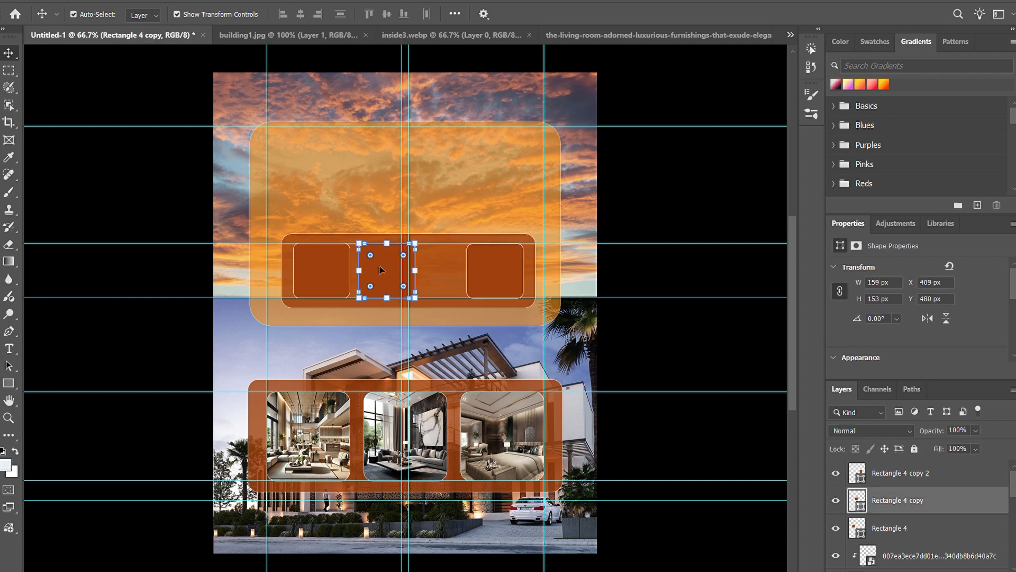
{"action": "left_click_drag", "start_coordinate": [367, 257], "coordinate": [417, 256]}
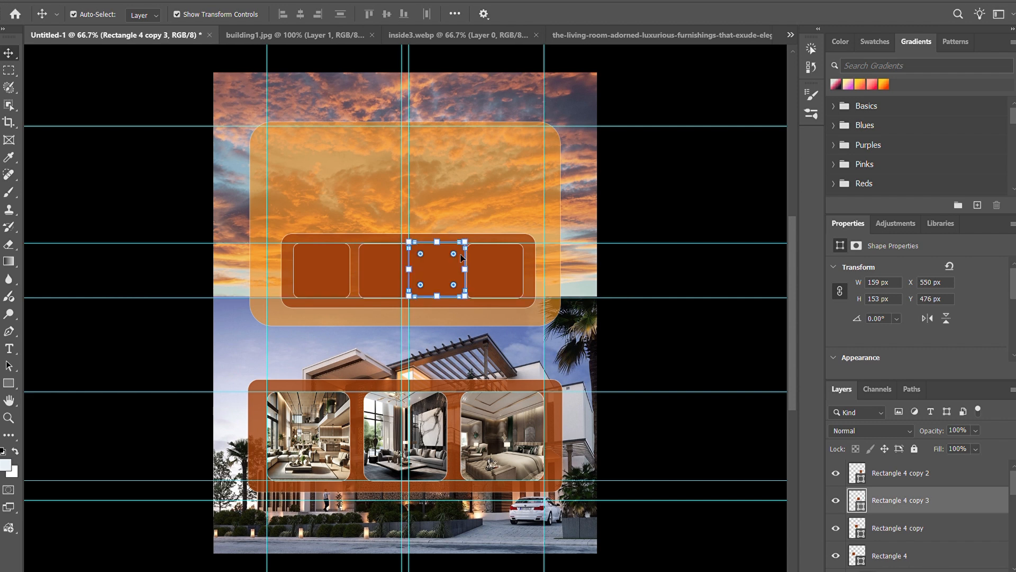
Step: Nudge the first and second small cards left and the rightmost small card right to widen the row
{"action": "left_click", "coordinate": [328, 273]}
{"action": "key", "text": "Left"}
{"action": "key", "text": "Left"}
{"action": "key", "text": "Left"}
{"action": "key", "text": "Left"}
{"action": "key", "text": "Left"}
{"action": "left_click", "coordinate": [379, 271]}
{"action": "key", "text": "Left"}
{"action": "key", "text": "Left"}
{"action": "key", "text": "Left"}
{"action": "key", "text": "Left"}
{"action": "key", "text": "Left"}
{"action": "key", "text": "Left"}
{"action": "key", "text": "Left"}
{"action": "key", "text": "Left"}
{"action": "key", "text": "Left"}
{"action": "key", "text": "Left"}
{"action": "key", "text": "Left"}
{"action": "key", "text": "Left"}
{"action": "key", "text": "Left"}
{"action": "left_click", "coordinate": [498, 270]}
{"action": "key", "text": "Right"}
{"action": "key", "text": "Right"}
{"action": "key", "text": "Right"}
{"action": "key", "text": "Right"}
{"action": "key", "text": "Right"}
{"action": "key", "text": "Right"}
{"action": "key", "text": "Right"}
{"action": "key", "text": "Right"}
{"action": "key", "text": "Right"}
{"action": "key", "text": "Right"}
{"action": "key", "text": "Right"}
{"action": "key", "text": "Right"}
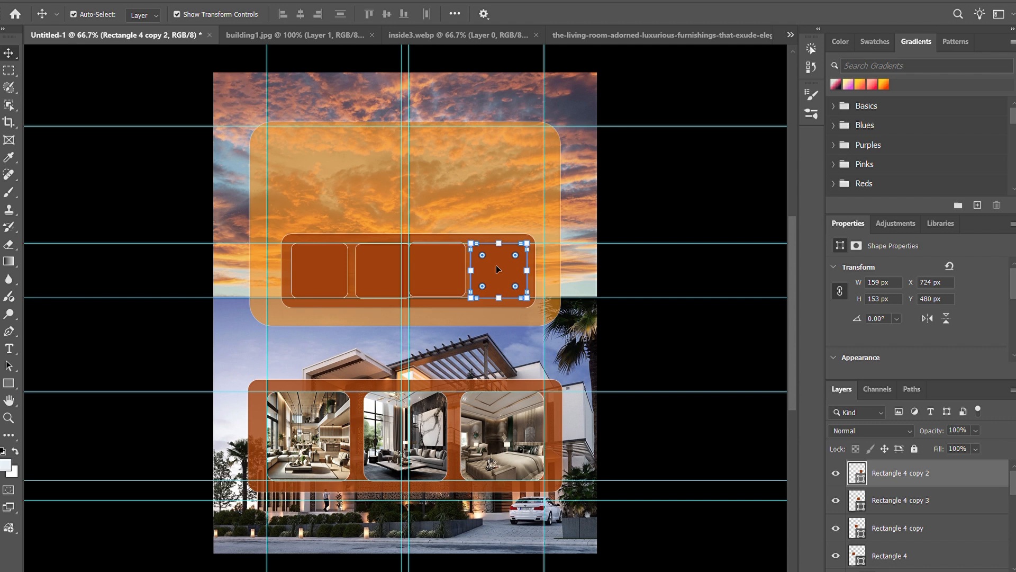
Step: Nudge the third small card right to even out the spacing of the four cards
{"action": "left_click", "coordinate": [677, 206]}
{"action": "left_click", "coordinate": [439, 274]}
{"action": "key", "text": "Right"}
{"action": "key", "text": "Right"}
{"action": "key", "text": "Right"}
{"action": "key", "text": "Right"}
{"action": "key", "text": "Right"}
{"action": "left_click", "coordinate": [649, 267]}
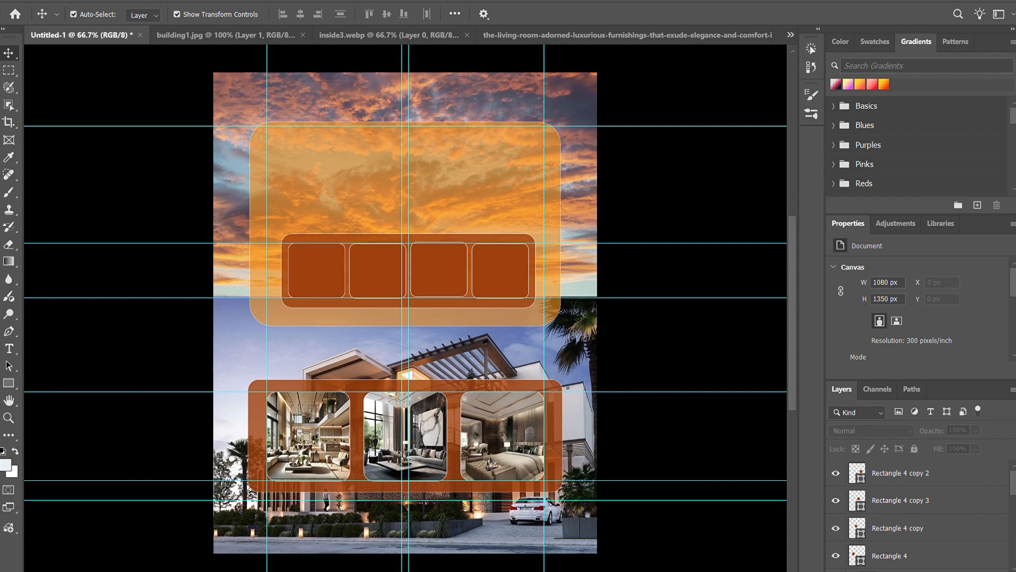
Step: Place the hotel bed icon in the poster, scale it to about 13.82%, and position it on the first small card
{"action": "left_click_drag", "start_coordinate": [726, 541], "coordinate": [326, 286]}
{"action": "key", "text": "Return"}
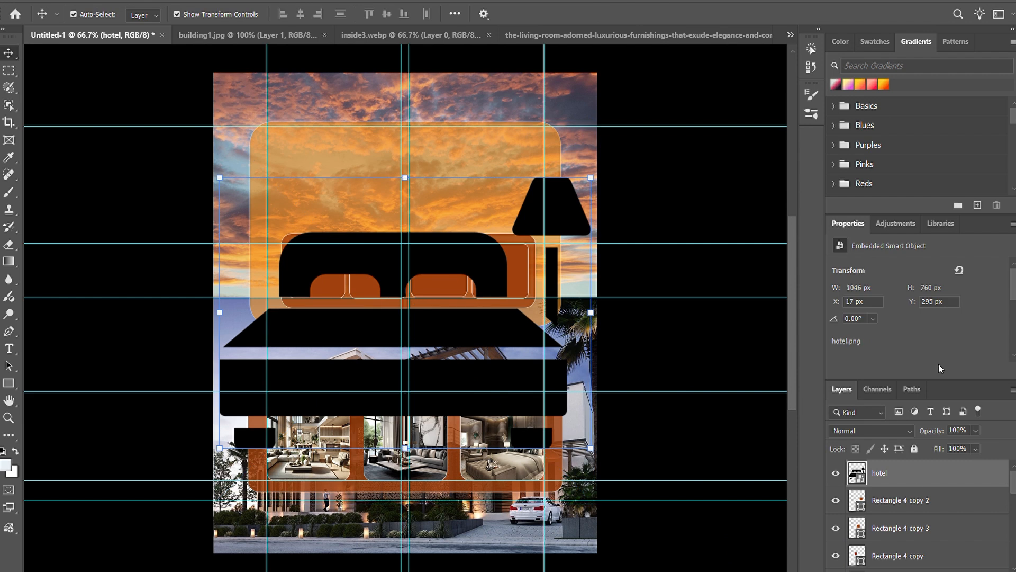
{"action": "left_click_drag", "start_coordinate": [591, 179], "coordinate": [338, 254]}
{"action": "left_click_drag", "start_coordinate": [276, 241], "coordinate": [318, 268]}
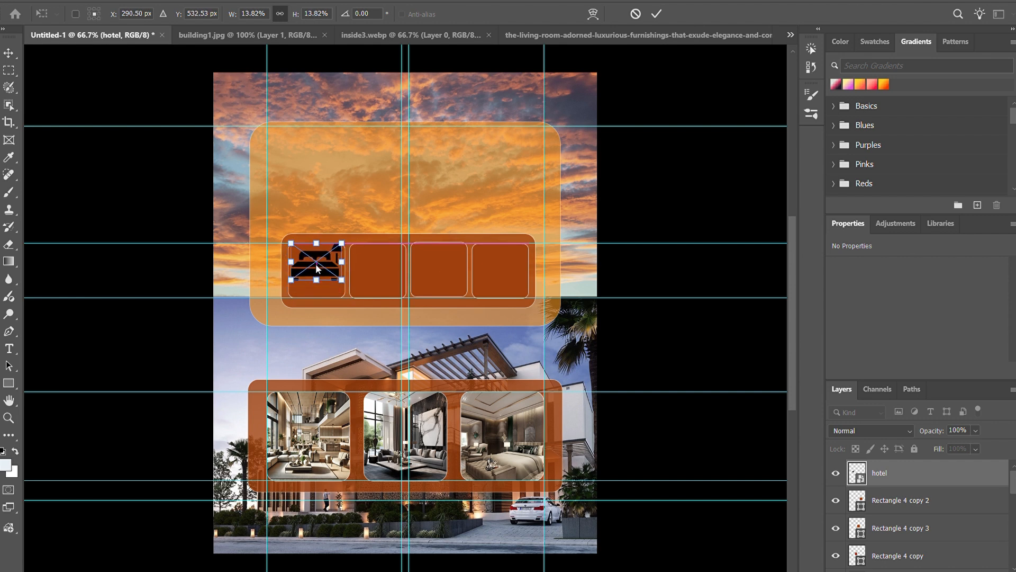
{"action": "key", "text": "Return"}
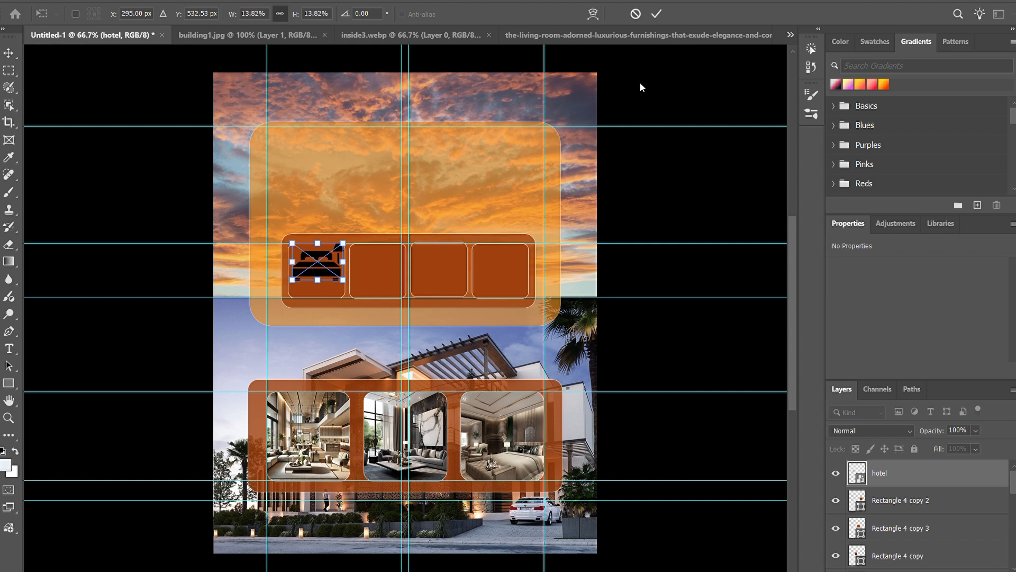
{"action": "left_click", "coordinate": [669, 182]}
Step: Nudge the bed icon slightly down within the first small card
{"action": "left_click", "coordinate": [318, 270]}
{"action": "key", "text": "Down"}
{"action": "key", "text": "Down"}
{"action": "key", "text": "Down"}
{"action": "key", "text": "Down"}
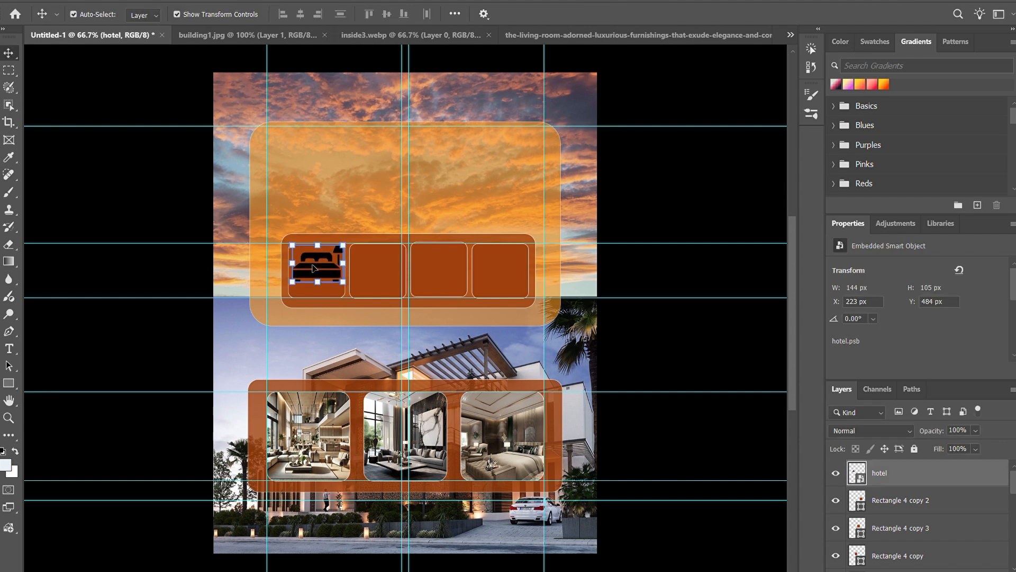
{"action": "scroll", "coordinate": [654, 207], "scroll_direction": "up", "scroll_amount": 1}
Step: Place the bathroom icon in the poster, scale it to about 10.33%, and position it on the second small card
{"action": "left_click", "coordinate": [653, 207]}
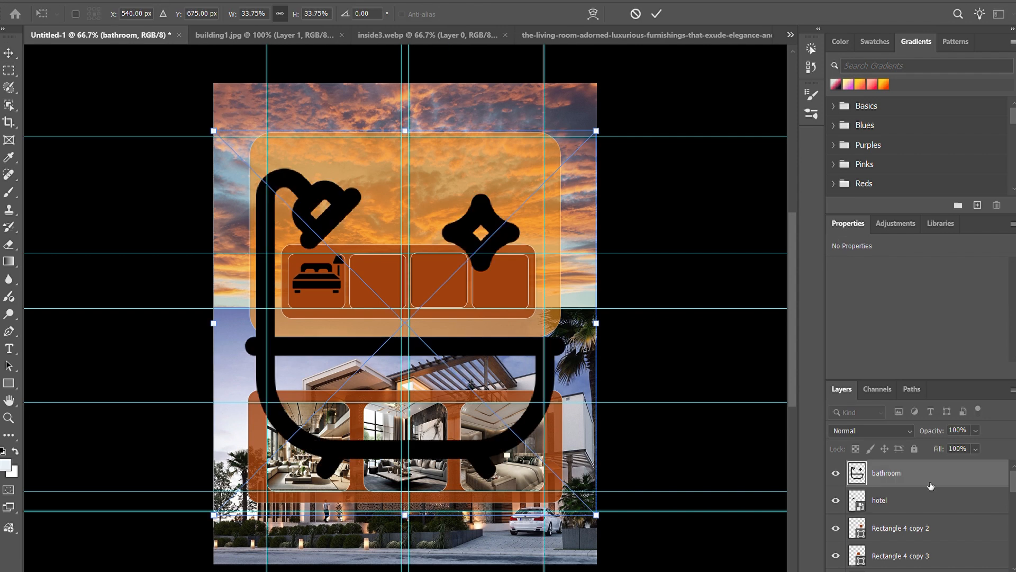
{"action": "key", "text": "Return"}
{"action": "left_click_drag", "start_coordinate": [566, 169], "coordinate": [332, 397]}
{"action": "key", "text": "ctrl+z"}
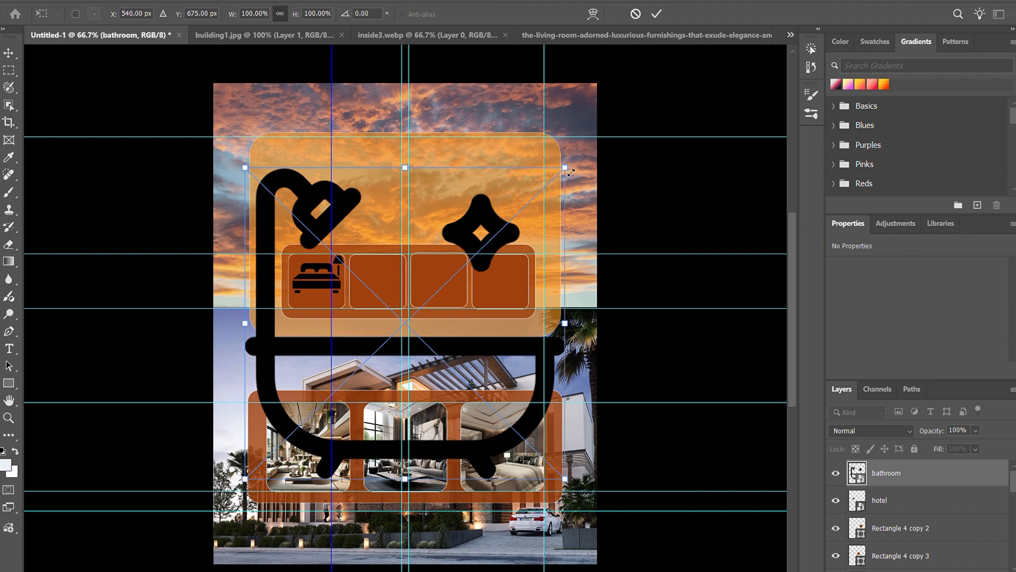
{"action": "left_click_drag", "start_coordinate": [571, 172], "coordinate": [351, 377]}
{"action": "left_click_drag", "start_coordinate": [284, 397], "coordinate": [459, 180]}
{"action": "left_click_drag", "start_coordinate": [523, 170], "coordinate": [388, 274]}
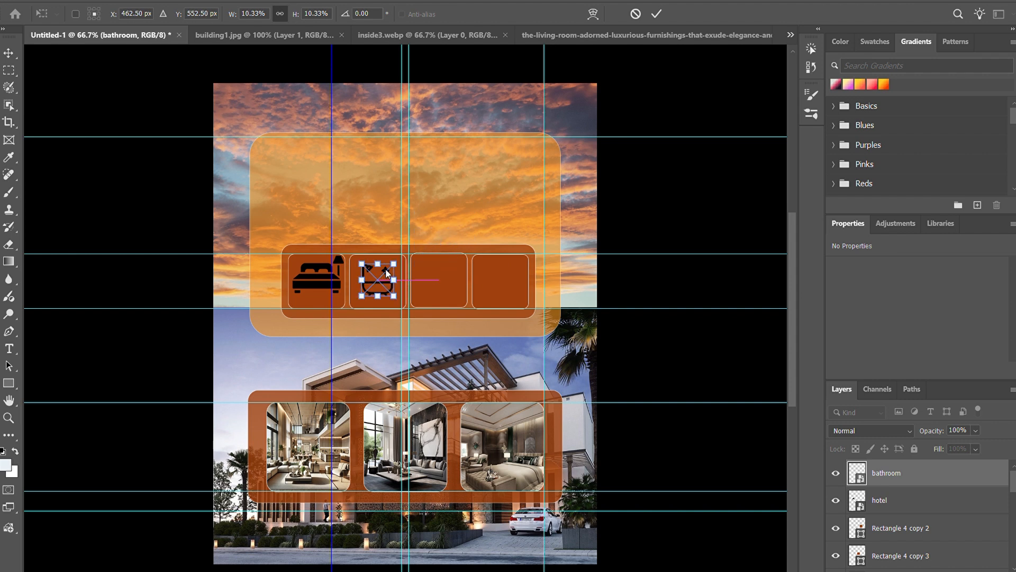
{"action": "left_click", "coordinate": [656, 14]}
Step: Enlarge the bathroom icon slightly to about 98 × 94 px and shift it left within the second small card
{"action": "left_click_drag", "start_coordinate": [405, 284], "coordinate": [400, 277]}
{"action": "left_click", "coordinate": [656, 14]}
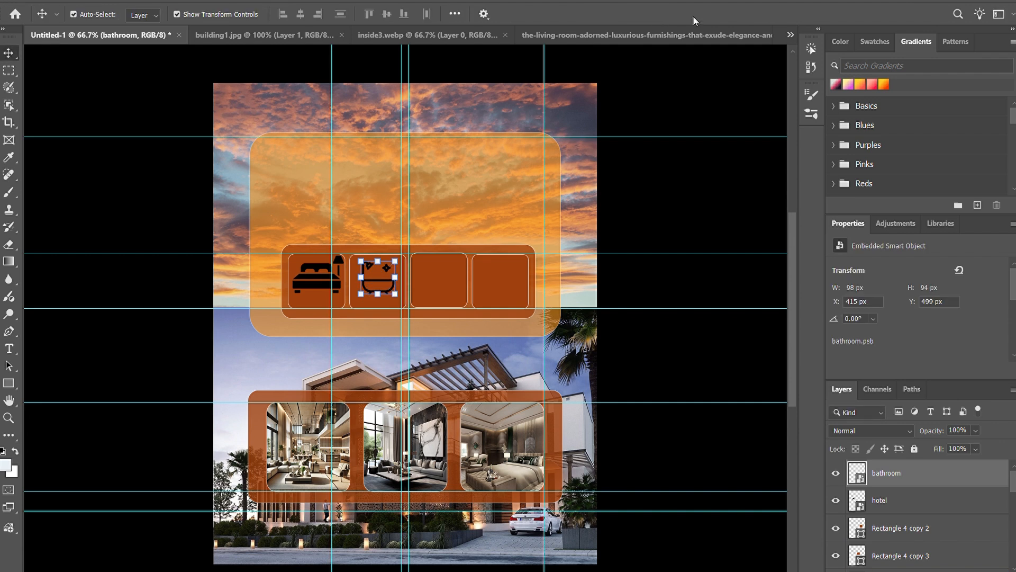
{"action": "left_click", "coordinate": [711, 189]}
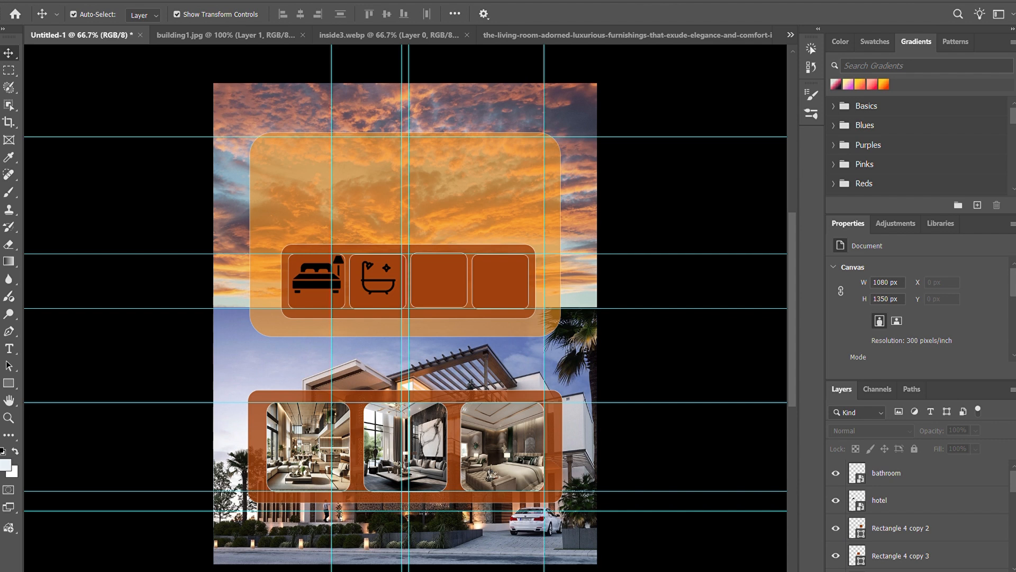
Step: Place the wifi icon in the poster, scale it to about 117 × 89 px, and position it on the third small card
{"action": "left_click_drag", "start_coordinate": [606, 470], "coordinate": [437, 298]}
{"action": "left_click", "coordinate": [930, 475]}
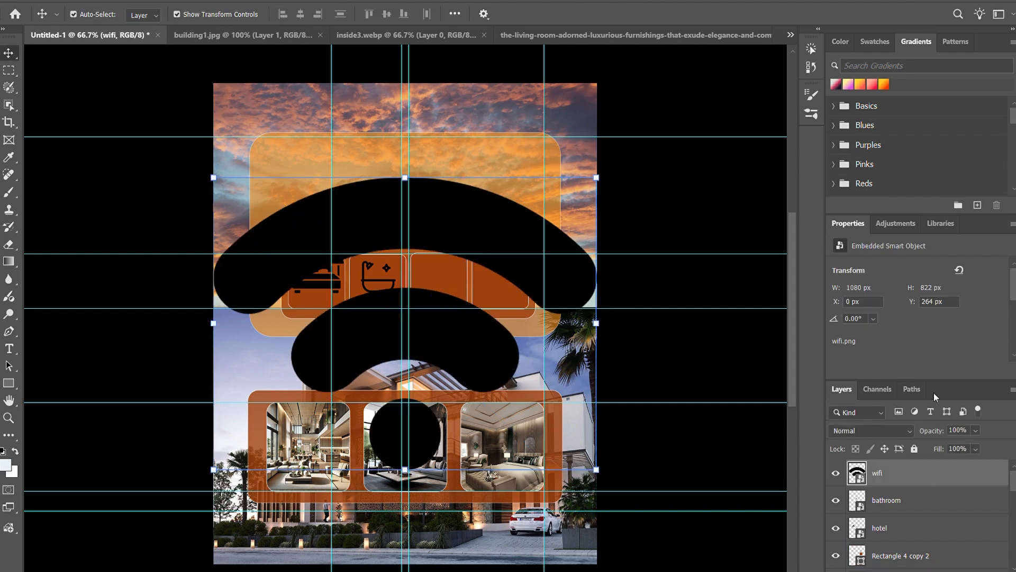
{"action": "left_click_drag", "start_coordinate": [597, 178], "coordinate": [446, 277]}
{"action": "left_click", "coordinate": [656, 14]}
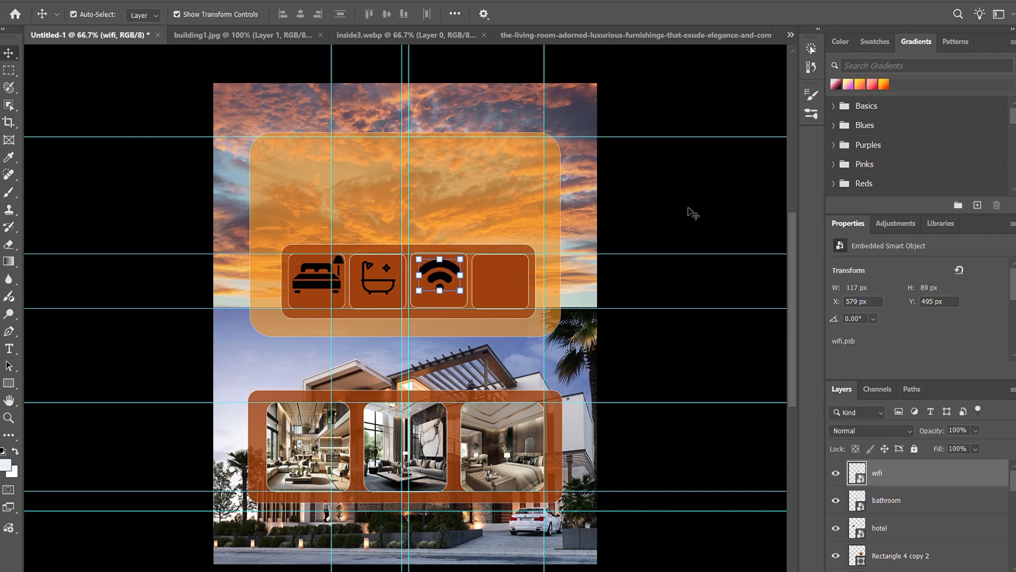
{"action": "left_click", "coordinate": [688, 212]}
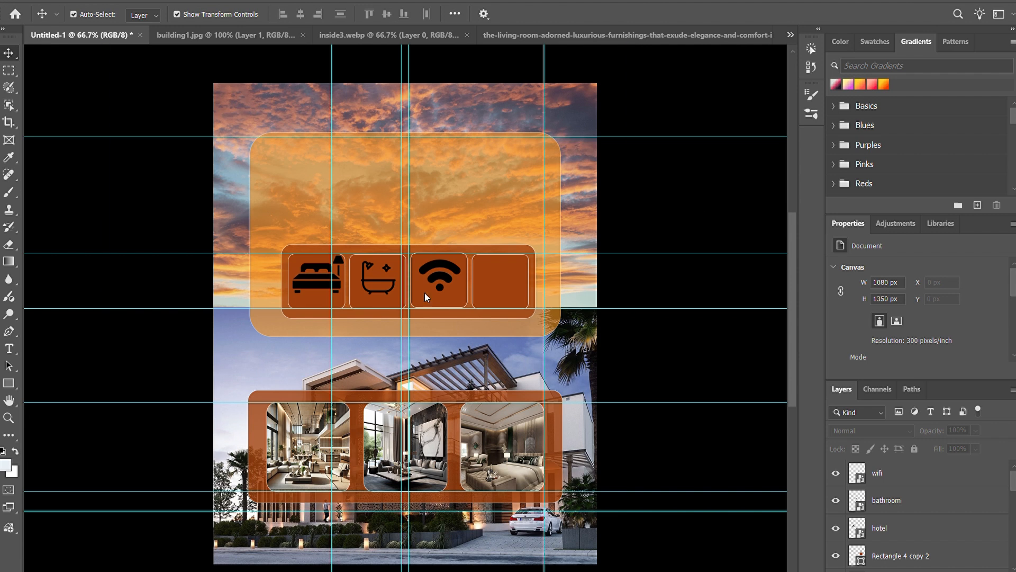
Step: Place the swimmer icon (lock.png), scale it to about 11.97%, and position it on the fourth small card
{"action": "left_click_drag", "start_coordinate": [504, 569], "coordinate": [503, 313]}
{"action": "left_click", "coordinate": [921, 472]}
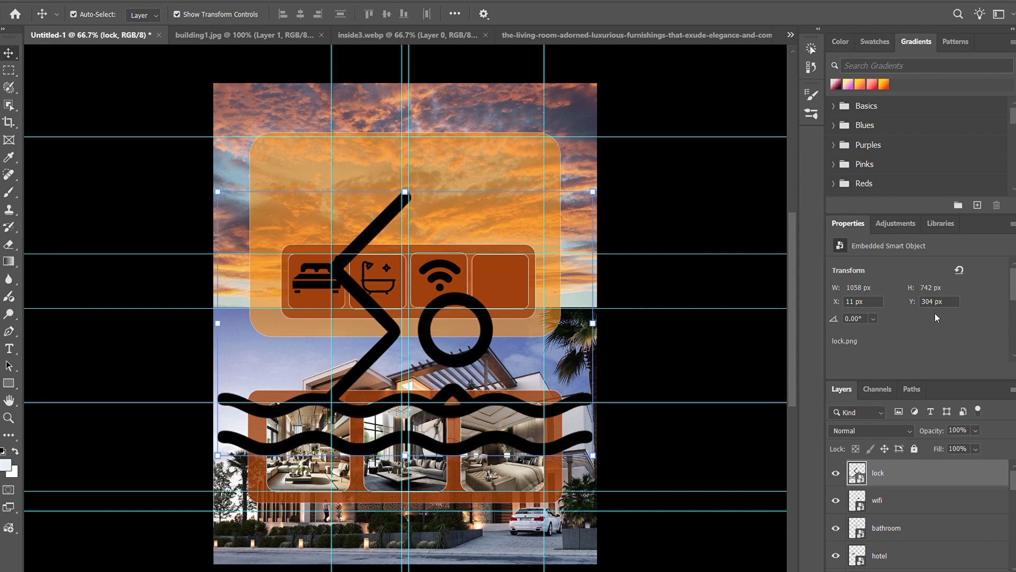
{"action": "left_click_drag", "start_coordinate": [593, 191], "coordinate": [504, 276]}
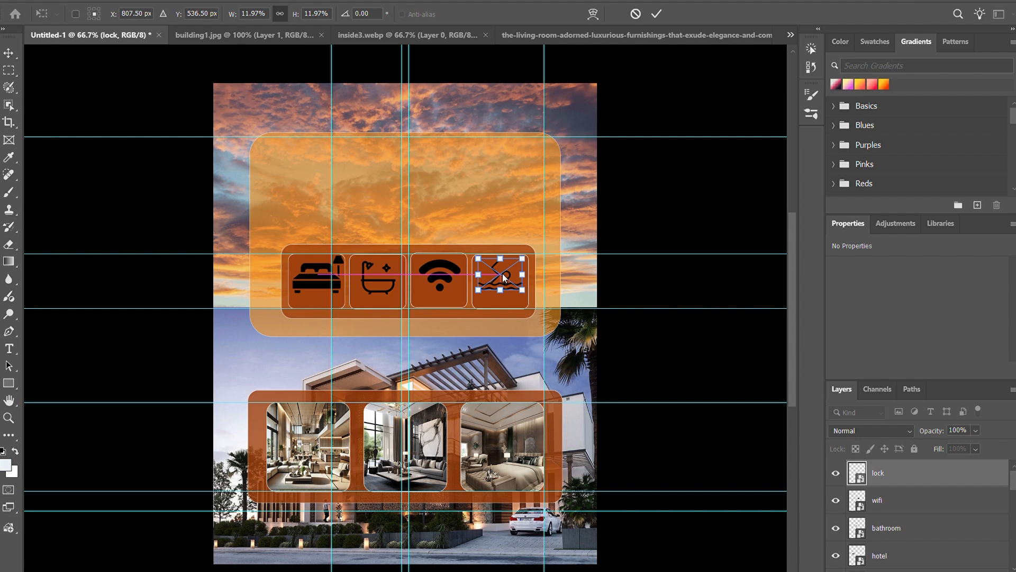
{"action": "left_click", "coordinate": [657, 14]}
{"action": "left_click", "coordinate": [735, 85]}
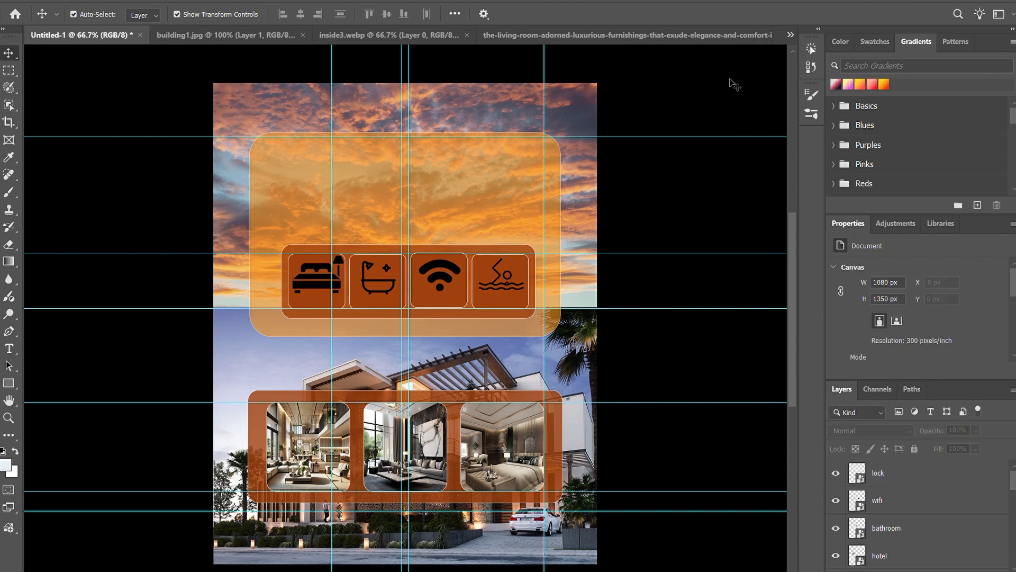
{"action": "left_click", "coordinate": [493, 286]}
{"action": "left_click", "coordinate": [496, 277]}
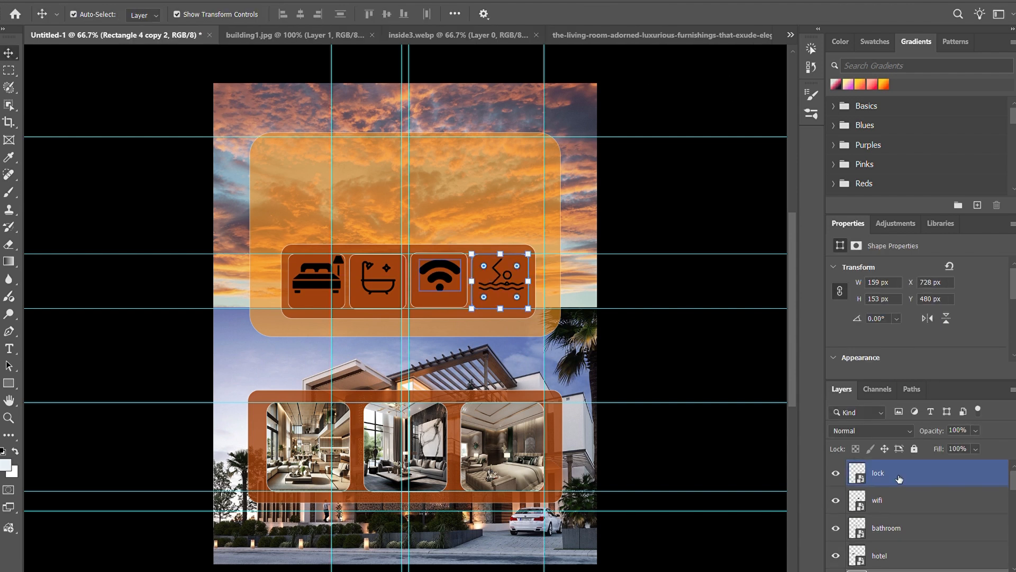
{"action": "left_click", "coordinate": [709, 217]}
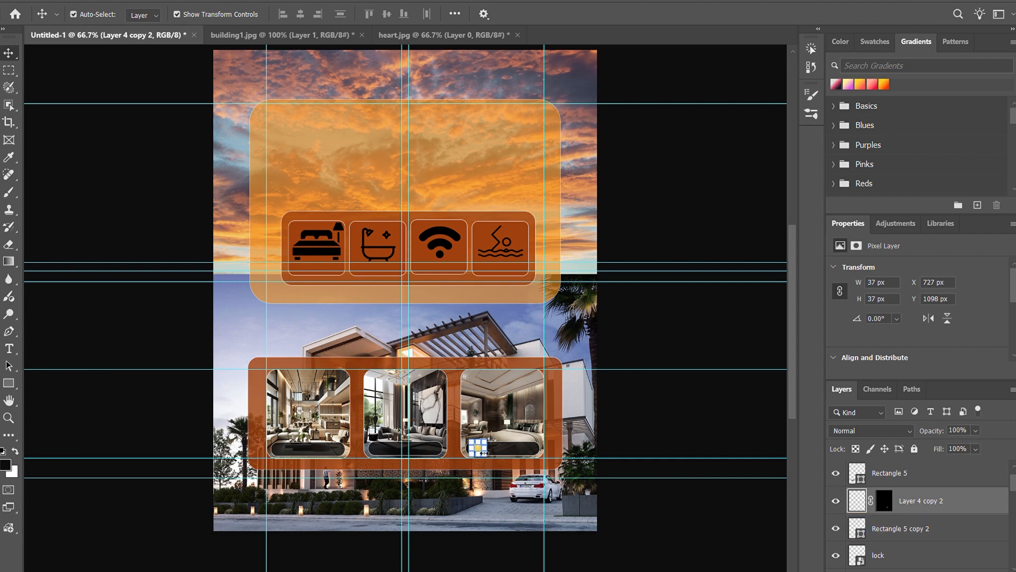
Step: Enlarge the third photo card's heart to about 62 × 62 px and copy it onto the first and second cards' dark label bars
{"action": "left_click_drag", "start_coordinate": [485, 455], "coordinate": [421, 454]}
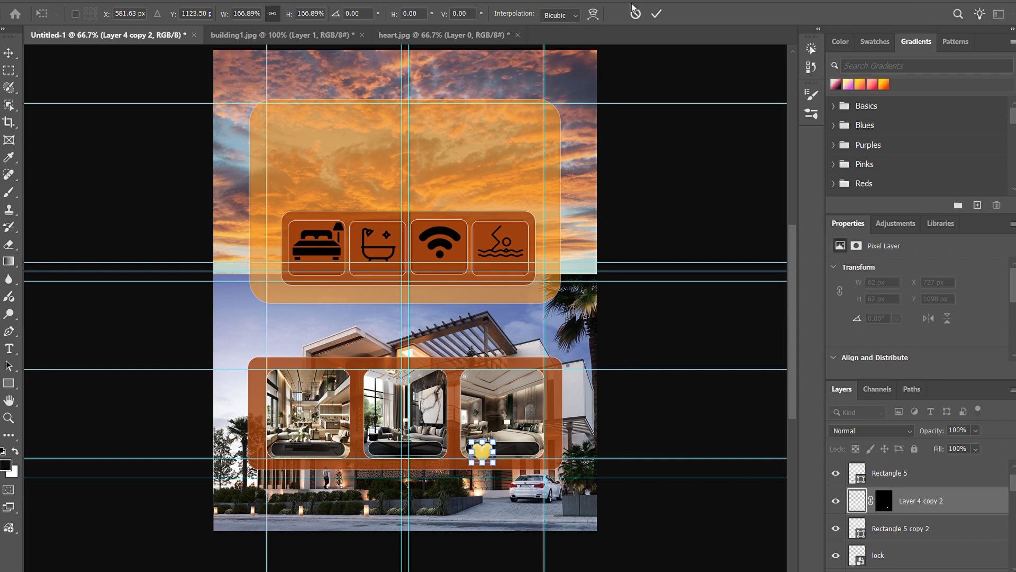
{"action": "left_click", "coordinate": [656, 13]}
{"action": "left_click_drag", "start_coordinate": [482, 450], "coordinate": [382, 454]}
{"action": "left_click", "coordinate": [482, 453]}
{"action": "left_click_drag", "start_coordinate": [482, 453], "coordinate": [282, 451]}
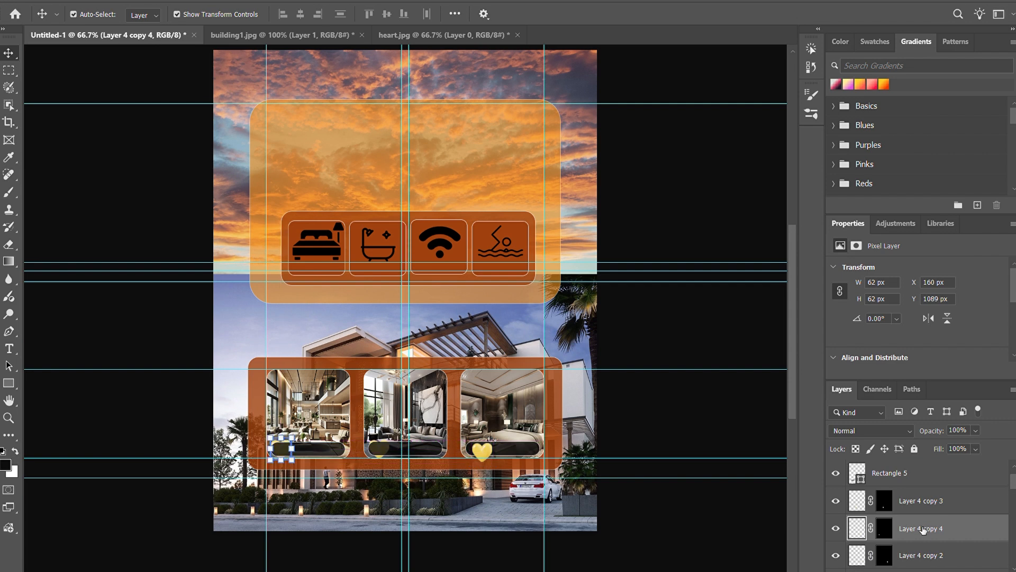
Step: Reorder the layers so the heart copies on the first and second photo cards sit above their dark label bars
{"action": "left_click_drag", "start_coordinate": [922, 529], "coordinate": [910, 473]}
{"action": "left_click", "coordinate": [397, 450]}
{"action": "left_click_drag", "start_coordinate": [910, 555], "coordinate": [903, 467]}
Step: Scale the third photo card's heart down to about 63.71% so it fits inside the label bar
{"action": "left_click", "coordinate": [480, 451]}
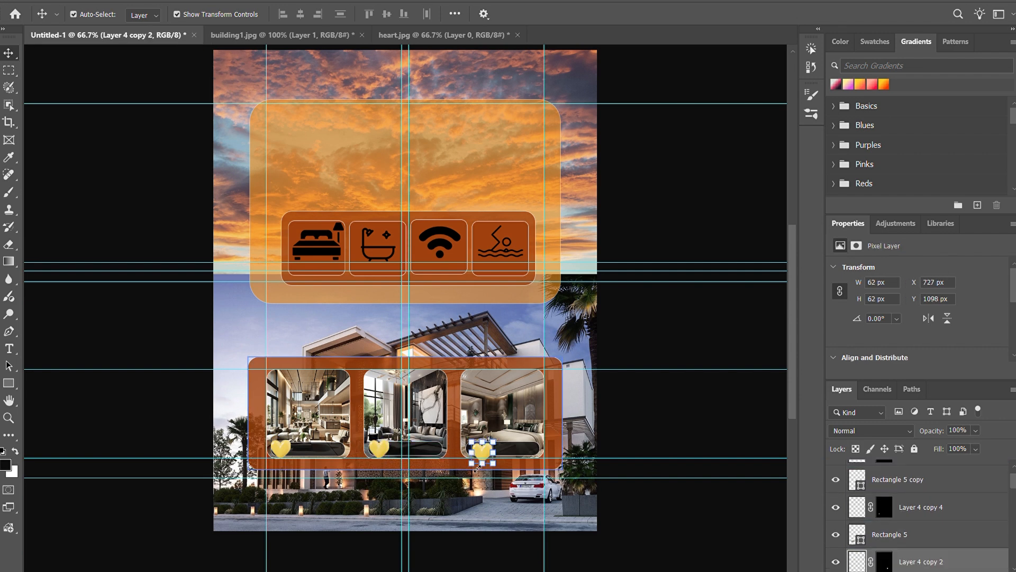
{"action": "left_click_drag", "start_coordinate": [496, 468], "coordinate": [489, 460]}
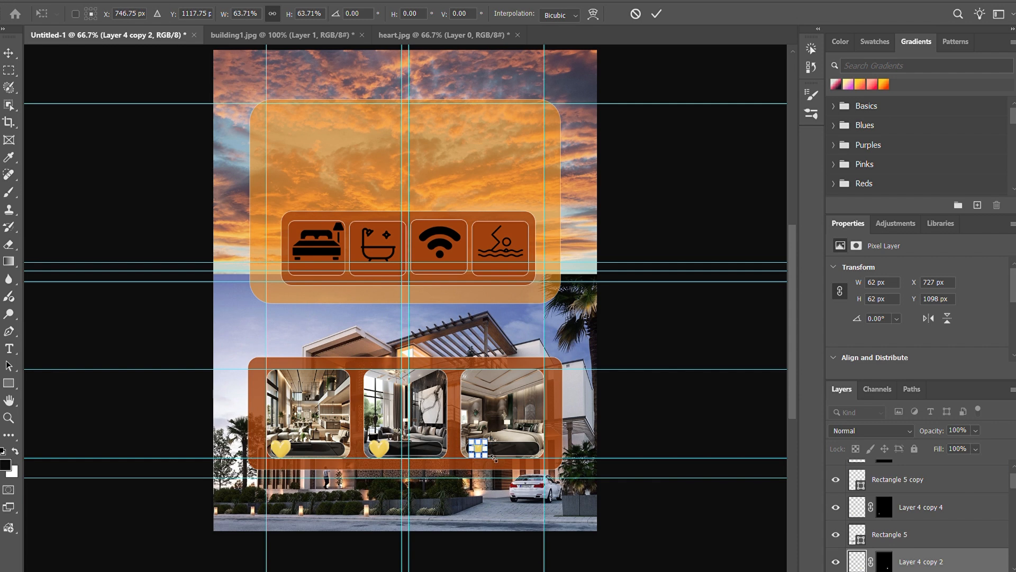
{"action": "key", "text": "Return"}
{"action": "left_click", "coordinate": [682, 426]}
Step: Shrink the second photo card's heart to about 45 × 45 px, and reduce it a little more to fit its label bar
{"action": "left_click", "coordinate": [379, 449]}
{"action": "left_click_drag", "start_coordinate": [390, 458], "coordinate": [384, 456]}
{"action": "key", "text": "Return"}
{"action": "left_click", "coordinate": [674, 383]}
{"action": "left_click", "coordinate": [380, 449]}
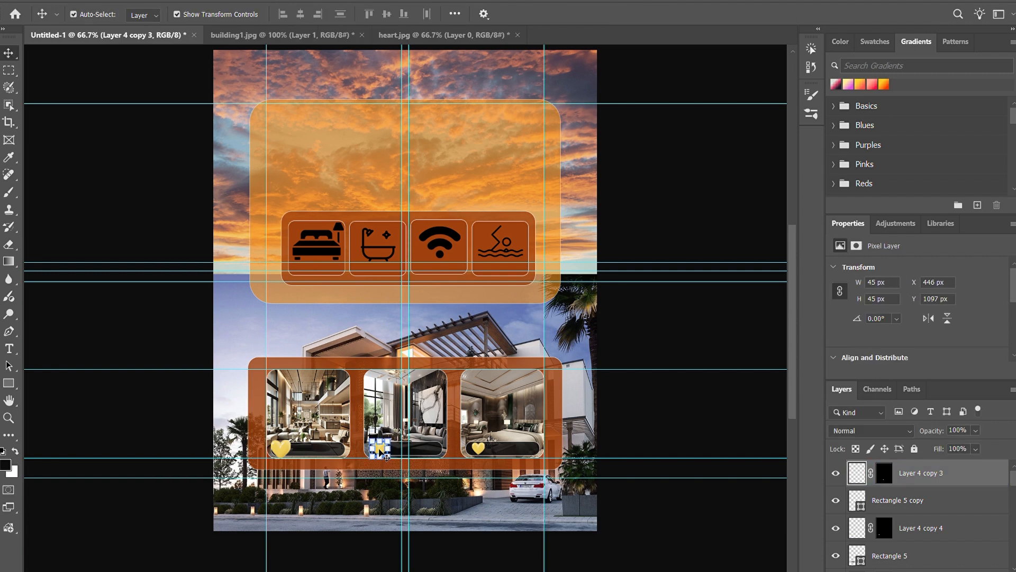
{"action": "key", "text": "ctrl+t"}
{"action": "left_click_drag", "start_coordinate": [392, 461], "coordinate": [389, 458]}
{"action": "key", "text": "Return"}
{"action": "left_click", "coordinate": [679, 432]}
Step: Nudge the second photo card's heart to the right within its dark label bar
{"action": "left_click", "coordinate": [383, 453]}
{"action": "key", "text": "Right"}
{"action": "left_click", "coordinate": [689, 419]}
{"action": "left_click", "coordinate": [382, 452]}
{"action": "key", "text": "Right"}
{"action": "key", "text": "Right"}
{"action": "key", "text": "Right"}
{"action": "left_click", "coordinate": [725, 440]}
{"action": "left_click", "coordinate": [382, 452]}
{"action": "key", "text": "Right"}
{"action": "key", "text": "Right"}
{"action": "left_click", "coordinate": [675, 413]}
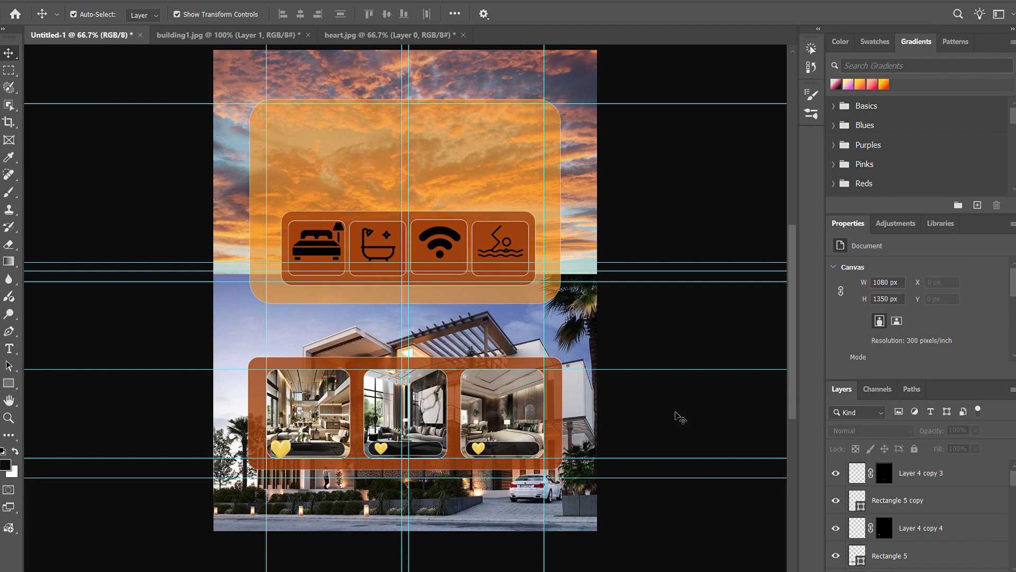
Step: Shrink the first photo card's heart and nudge it down and right to sit inside its dark label bar
{"action": "left_click", "coordinate": [282, 452]}
{"action": "left_click_drag", "start_coordinate": [299, 466], "coordinate": [291, 458]}
{"action": "key", "text": "Down"}
{"action": "key", "text": "Down"}
{"action": "key", "text": "Down"}
{"action": "key", "text": "Down"}
{"action": "key", "text": "Down"}
{"action": "key", "text": "Down"}
{"action": "key", "text": "Down"}
{"action": "key", "text": "Right"}
{"action": "key", "text": "Right"}
{"action": "key", "text": "Right"}
{"action": "key", "text": "Right"}
{"action": "key", "text": "Right"}
{"action": "key", "text": "Right"}
{"action": "key", "text": "Right"}
{"action": "key", "text": "Right"}
{"action": "key", "text": "Return"}
{"action": "left_click", "coordinate": [735, 440]}
{"action": "left_click", "coordinate": [286, 451]}
{"action": "left_click", "coordinate": [682, 411]}
Step: Create a new layer and add the text "5.0" near the top of the poster
{"action": "key", "text": "ctrl+v"}
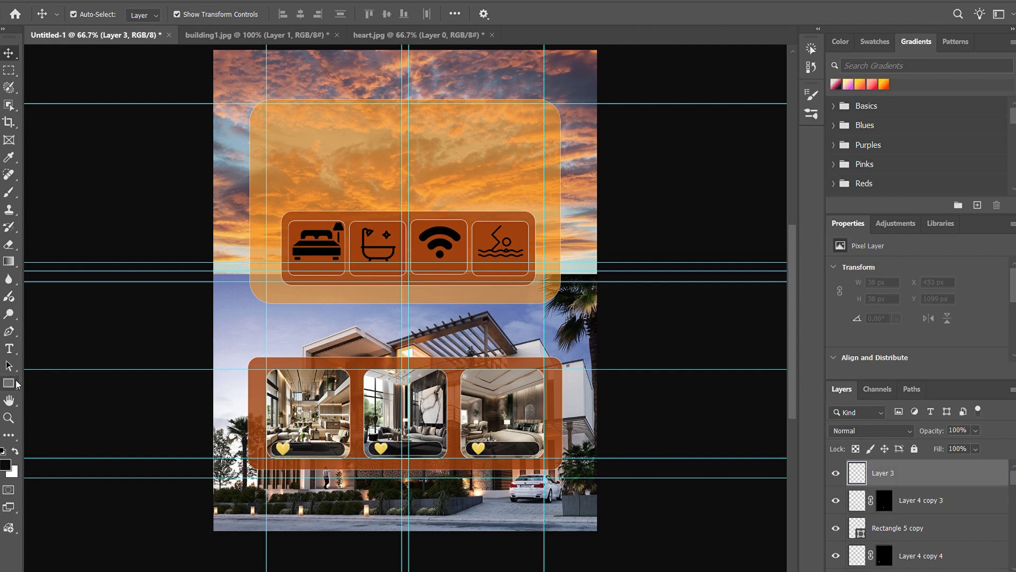
{"action": "left_click", "coordinate": [9, 349]}
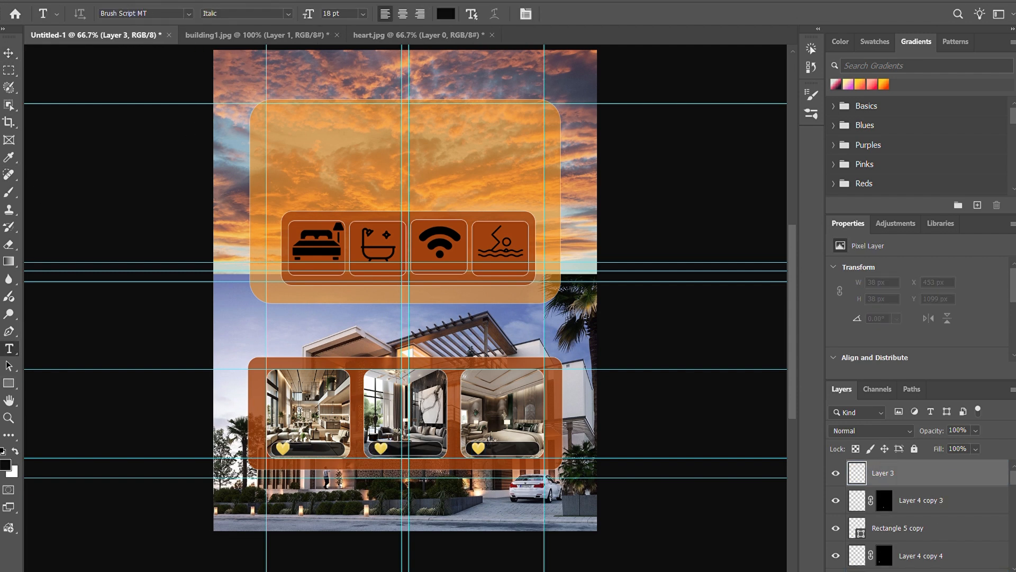
{"action": "left_click", "coordinate": [319, 79]}
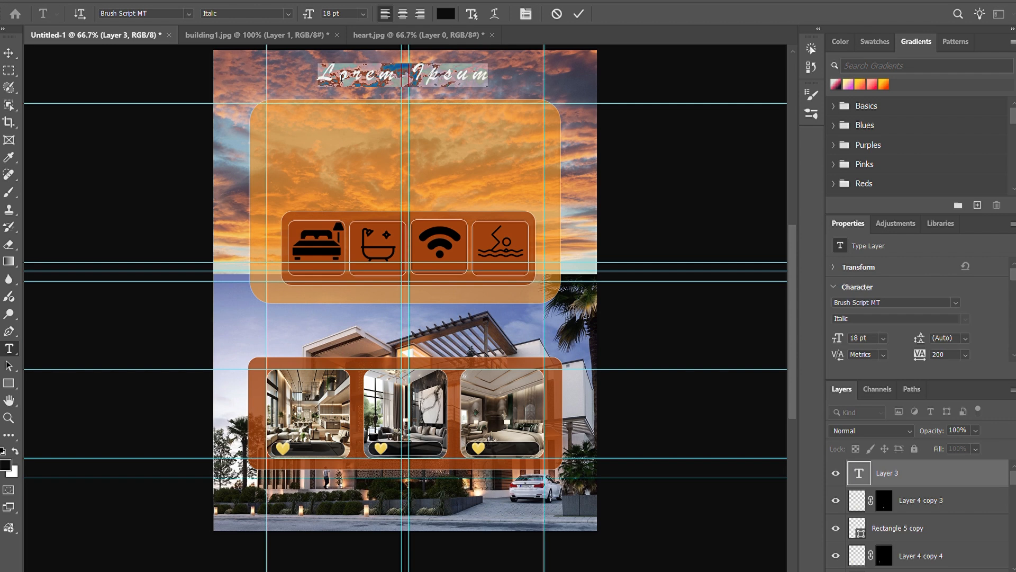
{"action": "type", "text": "5.0"}
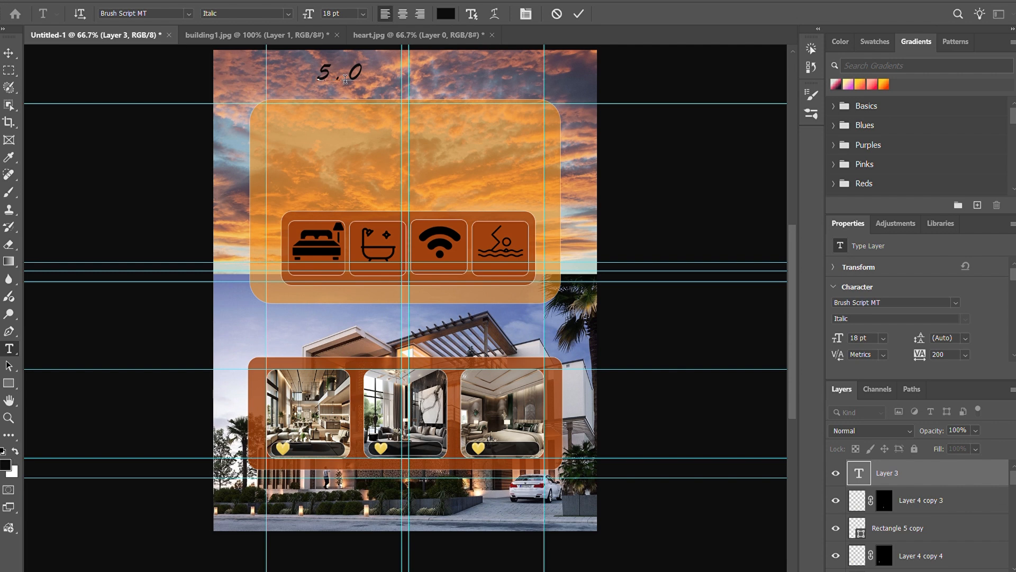
Step: Format the 5.0 text as white Bauhaus 93 at 8 pt and place it beside the heart on the first photo card's label bar
{"action": "key", "text": "ctrl+a"}
{"action": "left_click", "coordinate": [189, 14]}
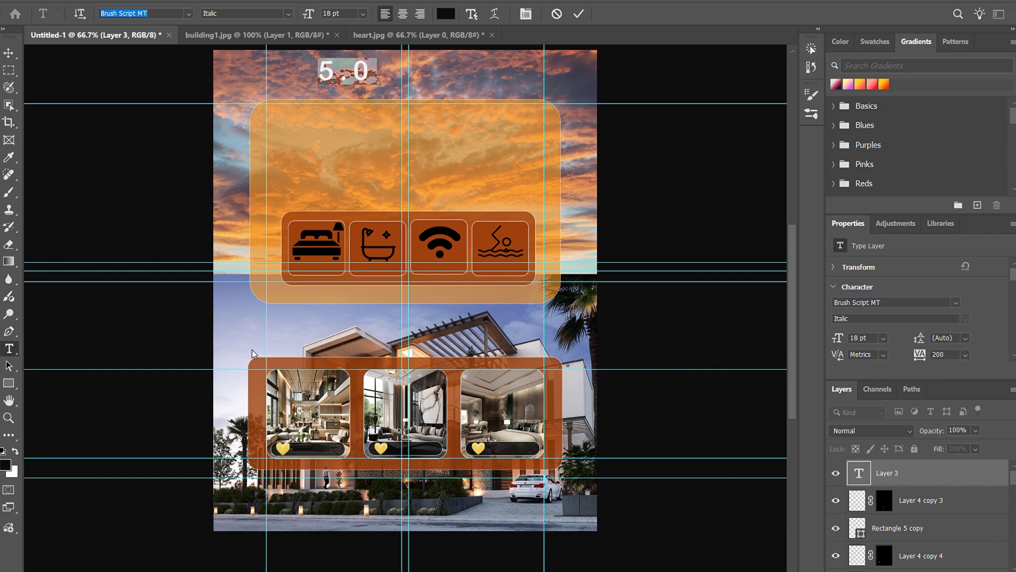
{"action": "left_click", "coordinate": [269, 403]}
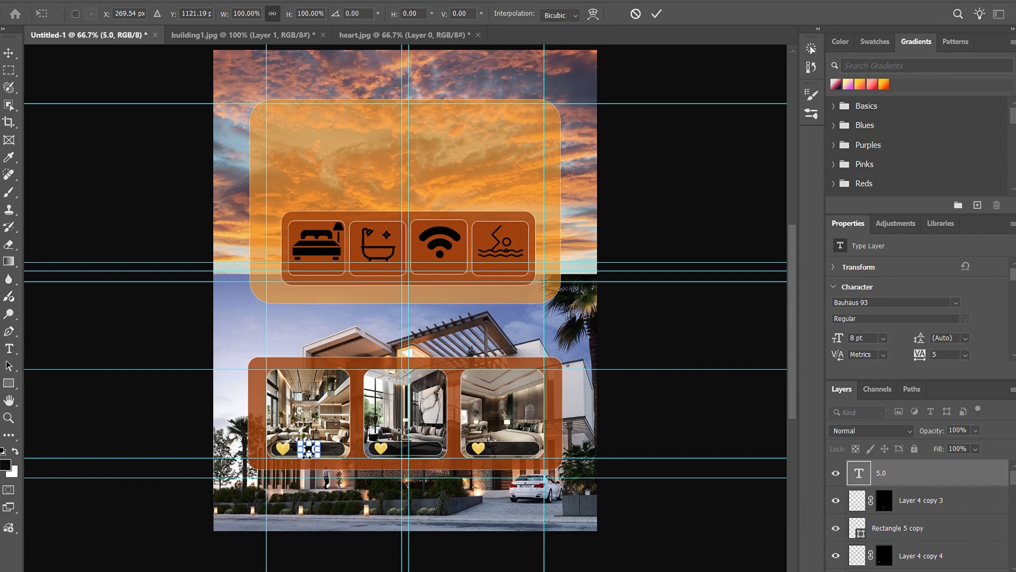
{"action": "left_click", "coordinate": [656, 13]}
{"action": "left_click", "coordinate": [653, 341]}
Step: Move the 5.0 text beside the heart on the second photo card's label bar and resize it to 8.5 pt
{"action": "left_click", "coordinate": [313, 450]}
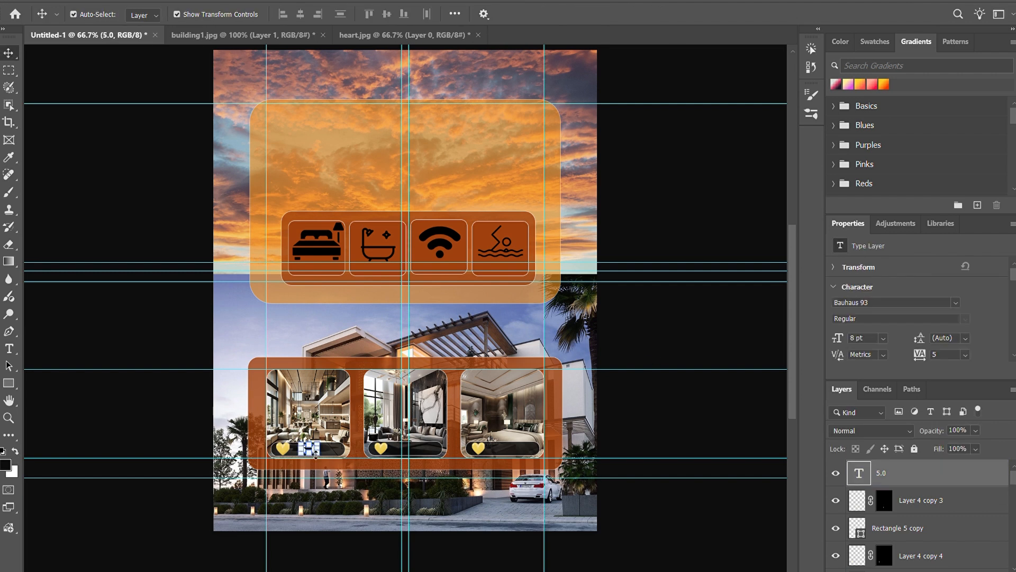
{"action": "key", "text": "ctrl+t"}
{"action": "left_click_drag", "start_coordinate": [311, 450], "coordinate": [408, 450]}
{"action": "left_click", "coordinate": [656, 14]}
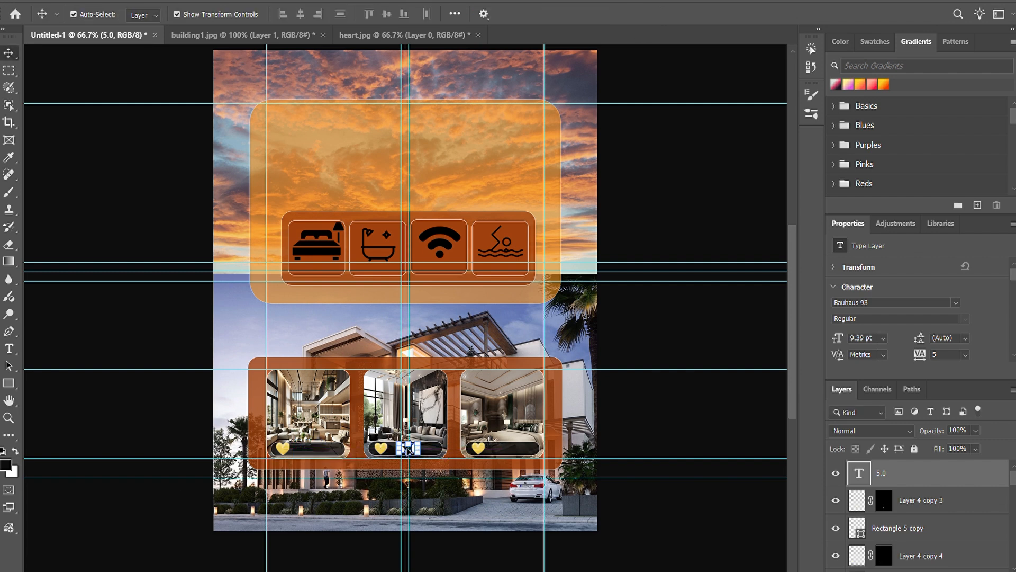
{"action": "left_click", "coordinate": [620, 207]}
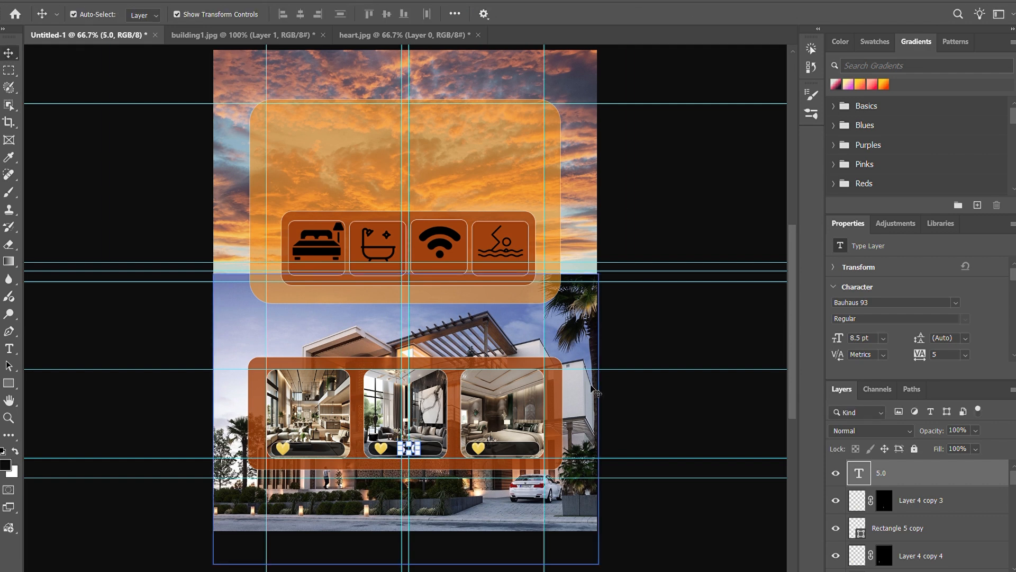
{"action": "left_click", "coordinate": [417, 455]}
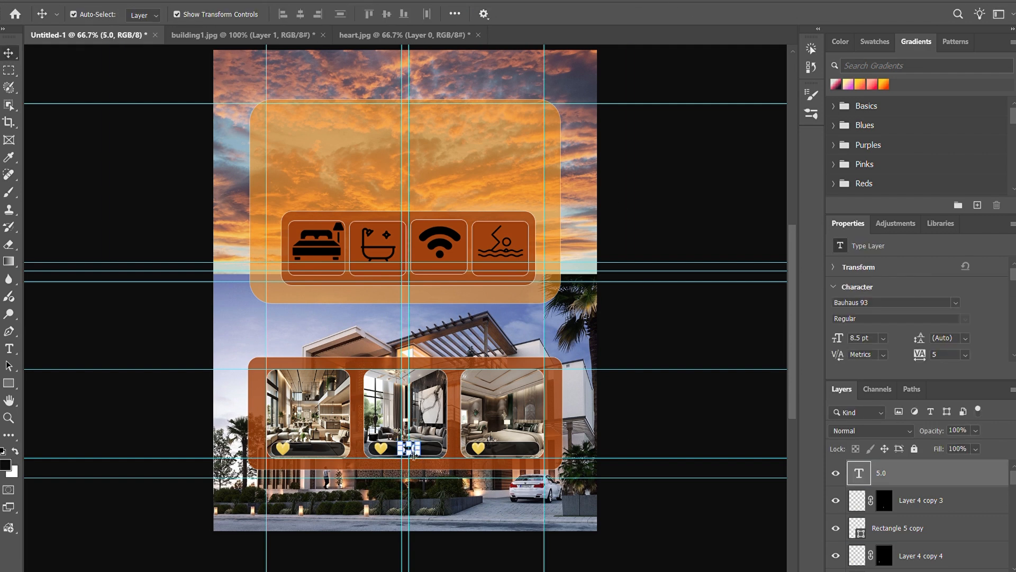
{"action": "key", "text": "ctrl+t"}
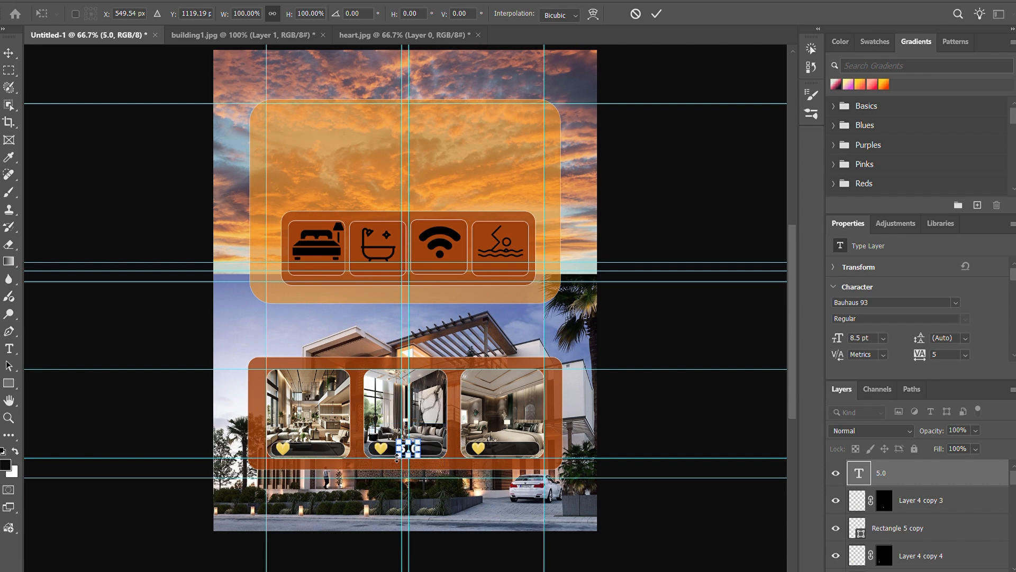
{"action": "left_click", "coordinate": [685, 363]}
{"action": "left_click", "coordinate": [685, 364]}
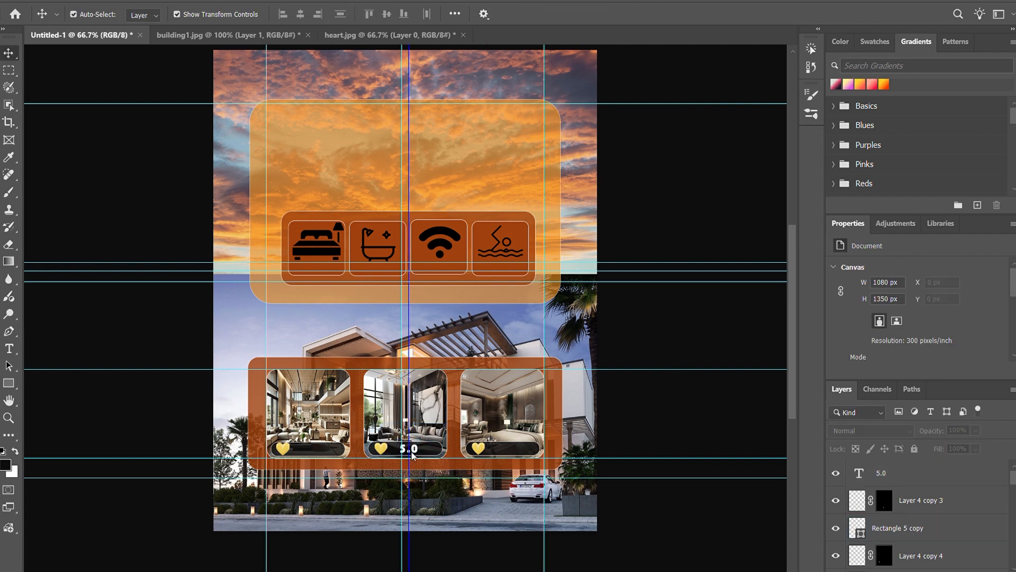
Step: Duplicate the 5.0 text, position the copy beside the first photo card's heart, and scale it to about 107.14%
{"action": "left_click", "coordinate": [904, 475]}
{"action": "key", "text": "ctrl+j"}
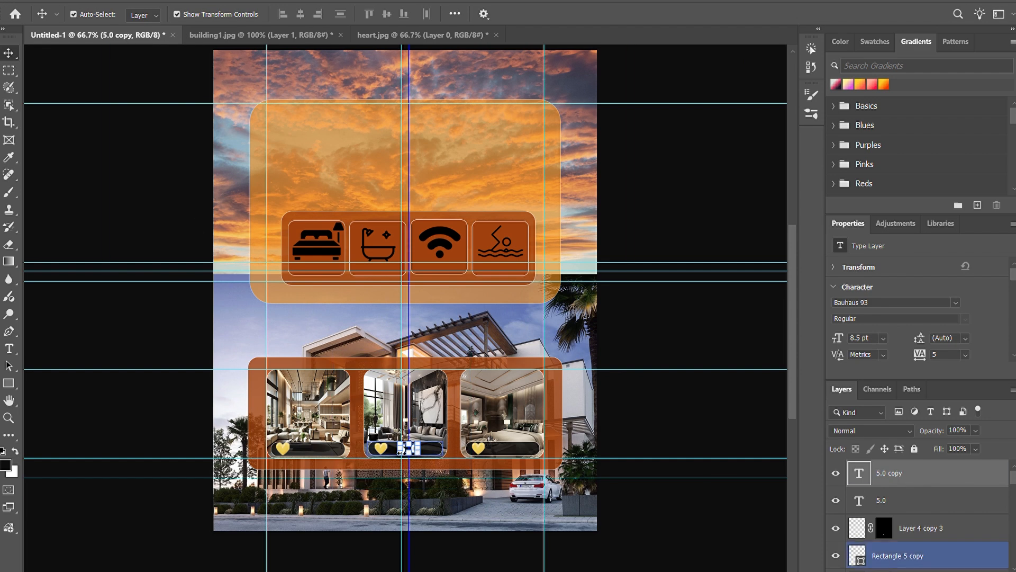
{"action": "left_click_drag", "start_coordinate": [420, 459], "coordinate": [319, 458]}
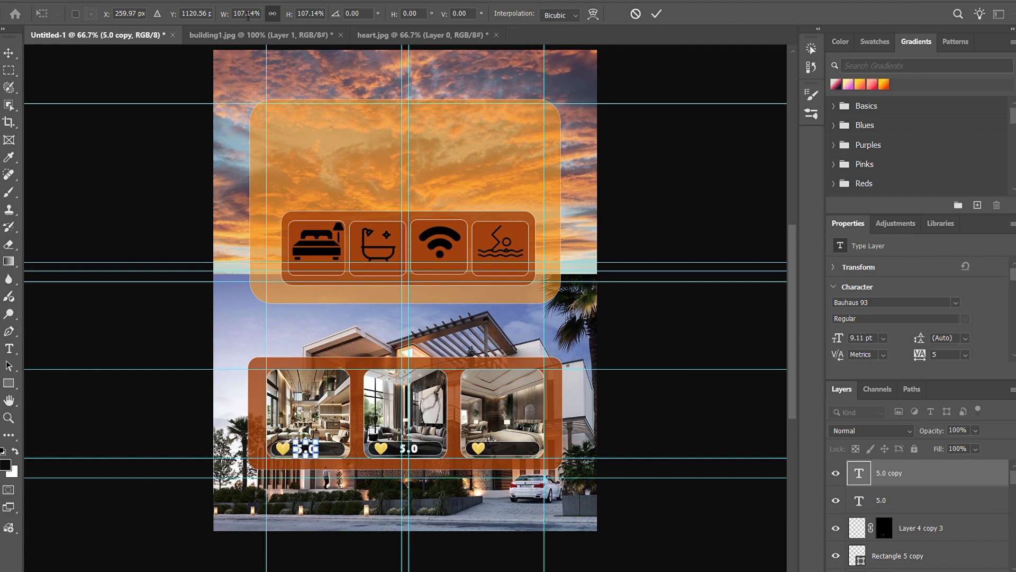
{"action": "key", "text": "Return"}
{"action": "left_click", "coordinate": [633, 438]}
{"action": "left_click", "coordinate": [303, 450]}
{"action": "left_click", "coordinate": [656, 396]}
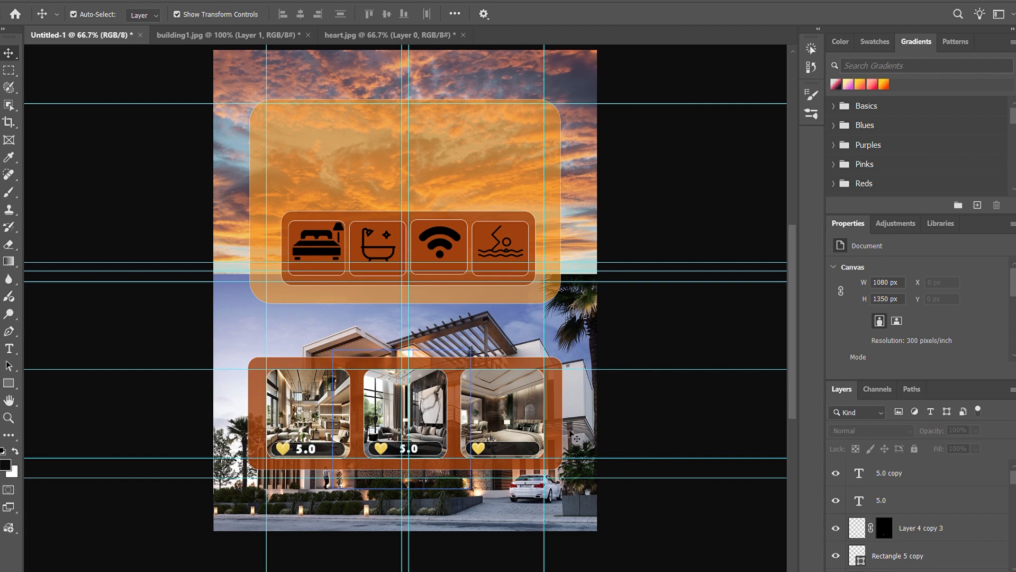
{"action": "left_click", "coordinate": [304, 449]}
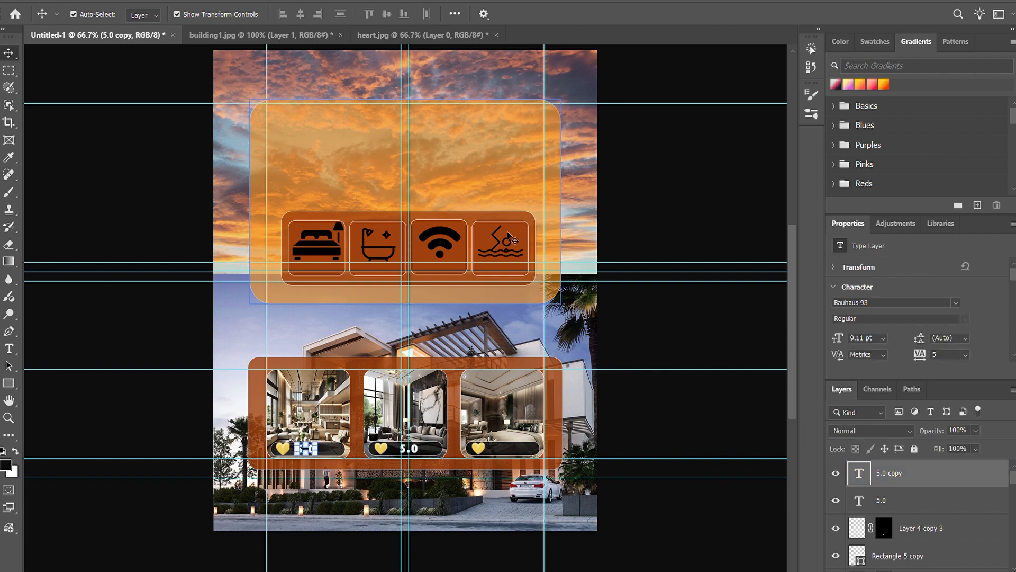
Step: Try scaling the 5.0 copy on the first photo card to 90.94% and repositioning it beside the heart
{"action": "key", "text": "ctrl+t"}
{"action": "left_click_drag", "start_coordinate": [318, 455], "coordinate": [314, 453]}
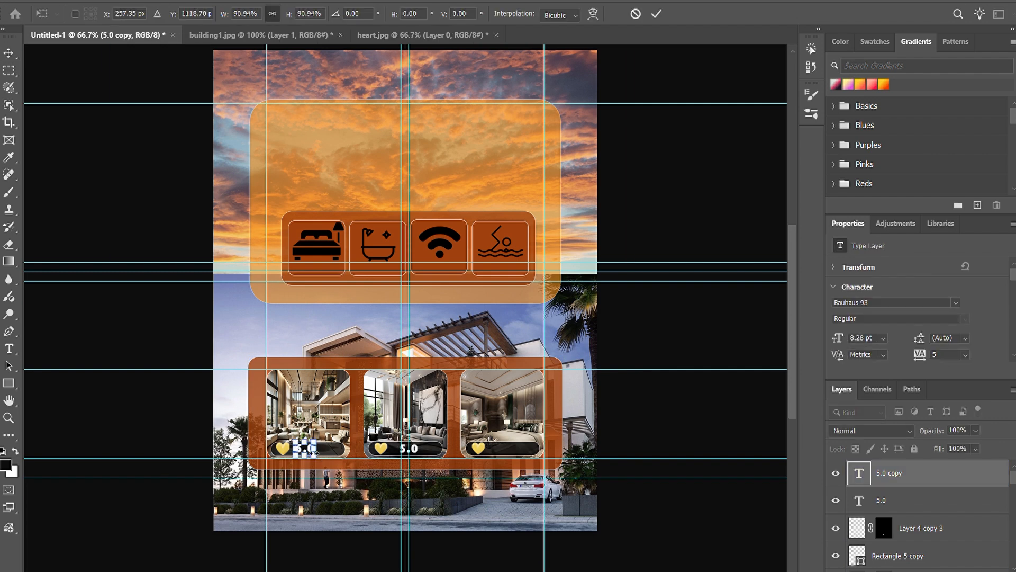
{"action": "key", "text": "ctrl+plus"}
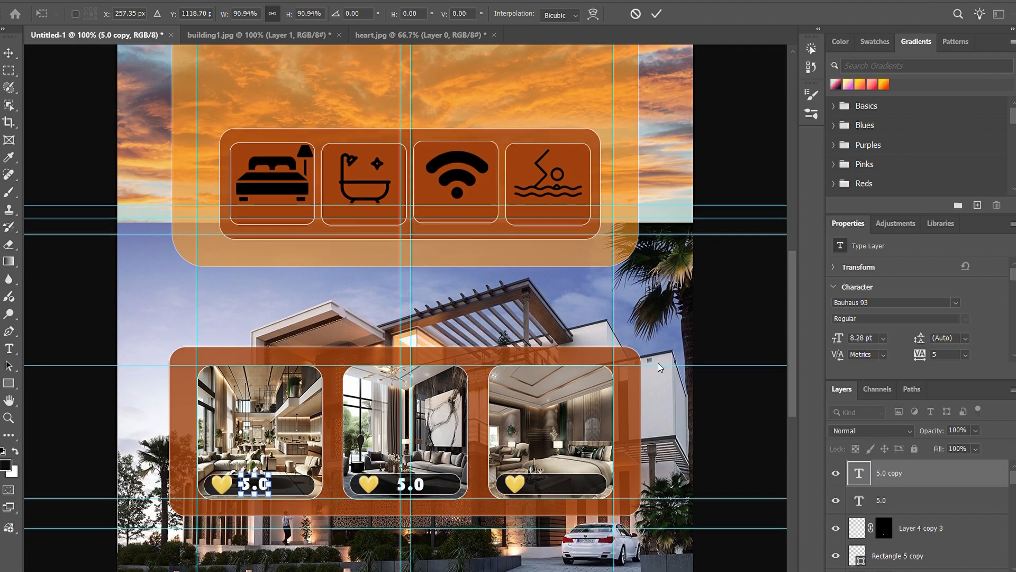
{"action": "left_click_drag", "start_coordinate": [254, 404], "coordinate": [257, 405]}
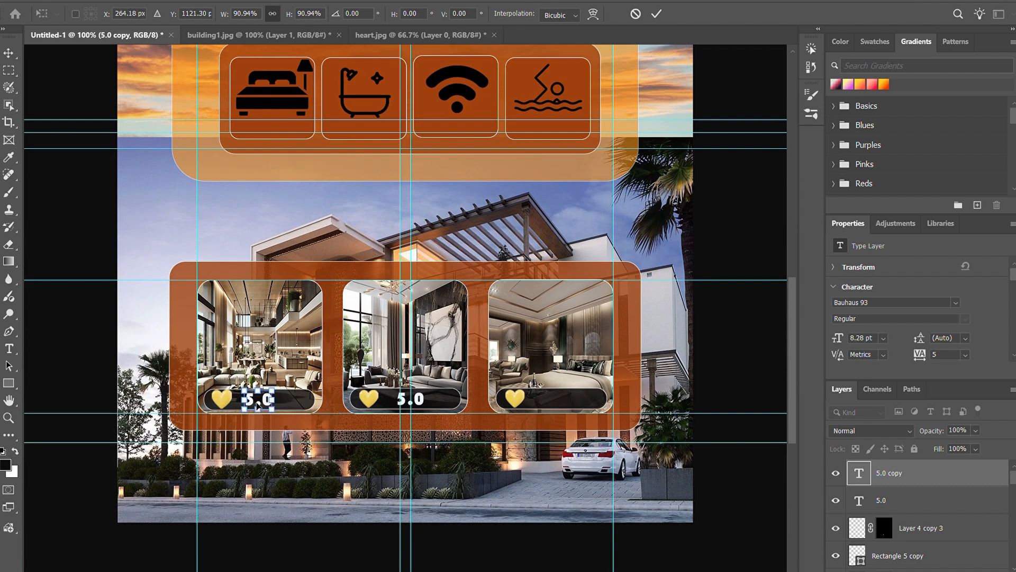
{"action": "key", "text": "Return"}
Step: Replace the first photo card's rating copy with a fresh duplicate of the second card's 5.0 text, placed beside the heart
{"action": "key", "text": "Delete"}
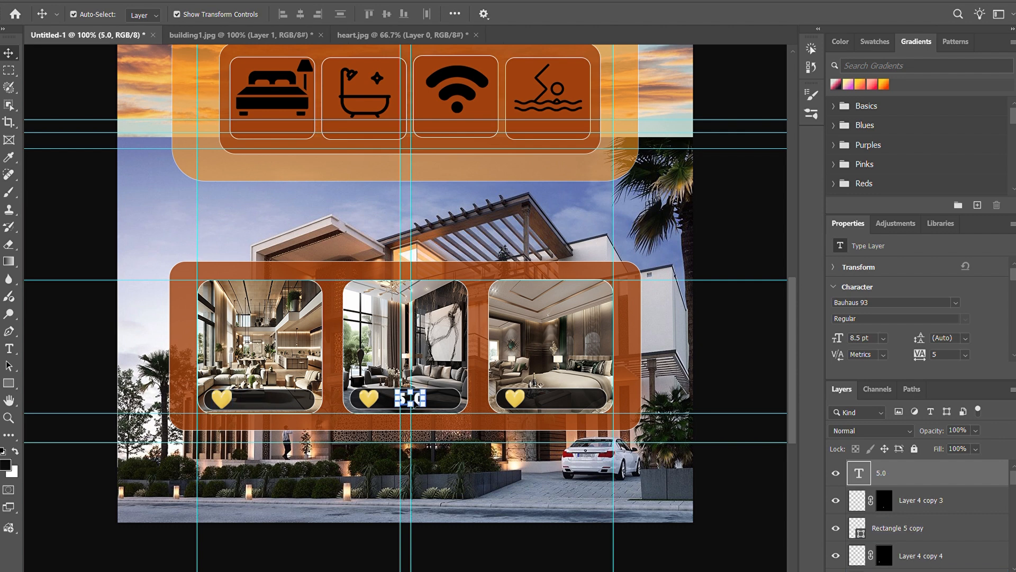
{"action": "left_click_drag", "start_coordinate": [418, 402], "coordinate": [267, 404]}
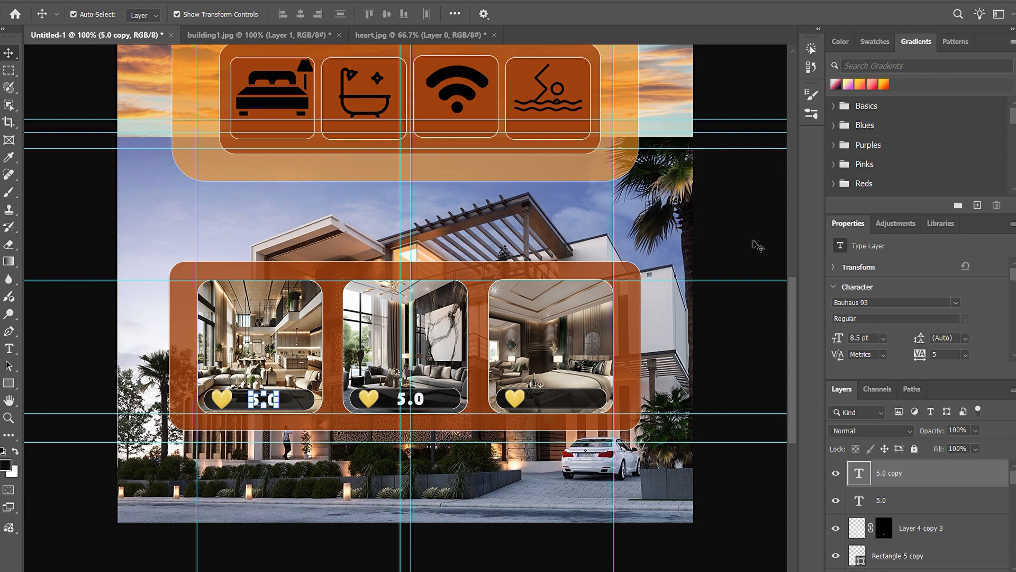
{"action": "double_click", "coordinate": [268, 403]}
Step: Duplicate the second photo card's 5.0 text and place the copy beside the heart on the third photo card
{"action": "double_click", "coordinate": [421, 403]}
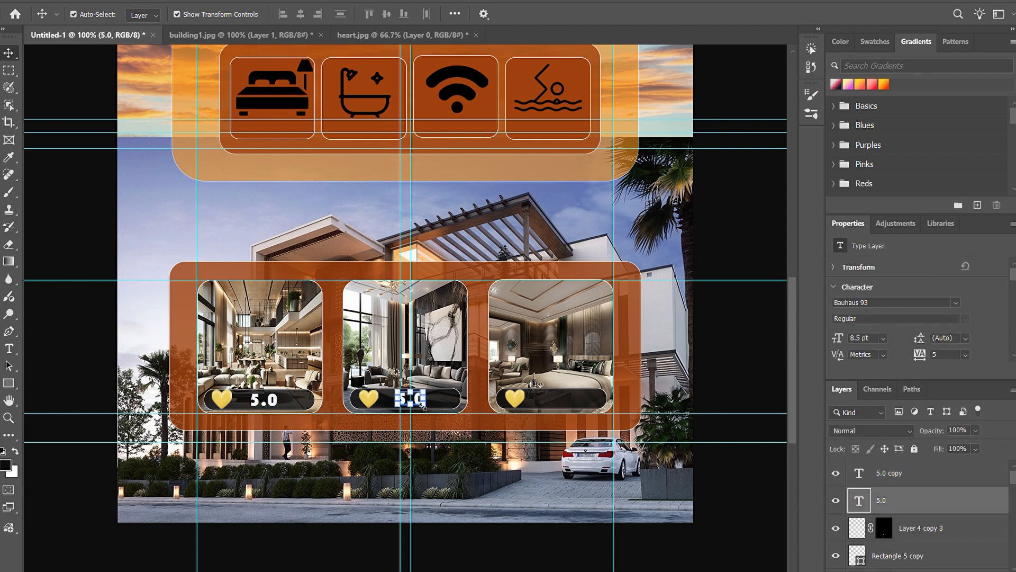
{"action": "key", "text": "ctrl+t"}
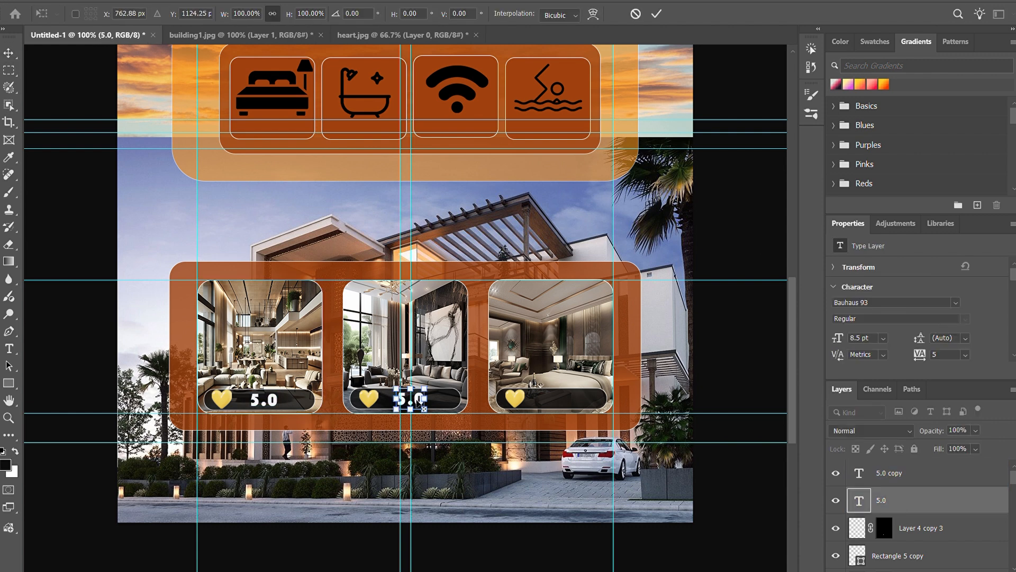
{"action": "key", "text": "Return"}
{"action": "left_click_drag", "start_coordinate": [418, 401], "coordinate": [557, 400]}
{"action": "left_click", "coordinate": [742, 352]}
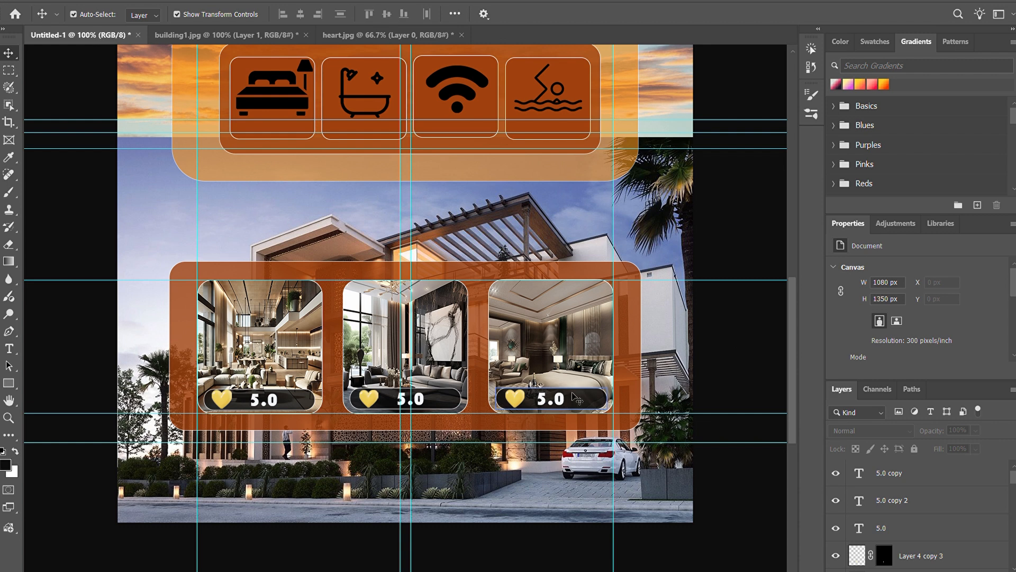
{"action": "left_click", "coordinate": [554, 407]}
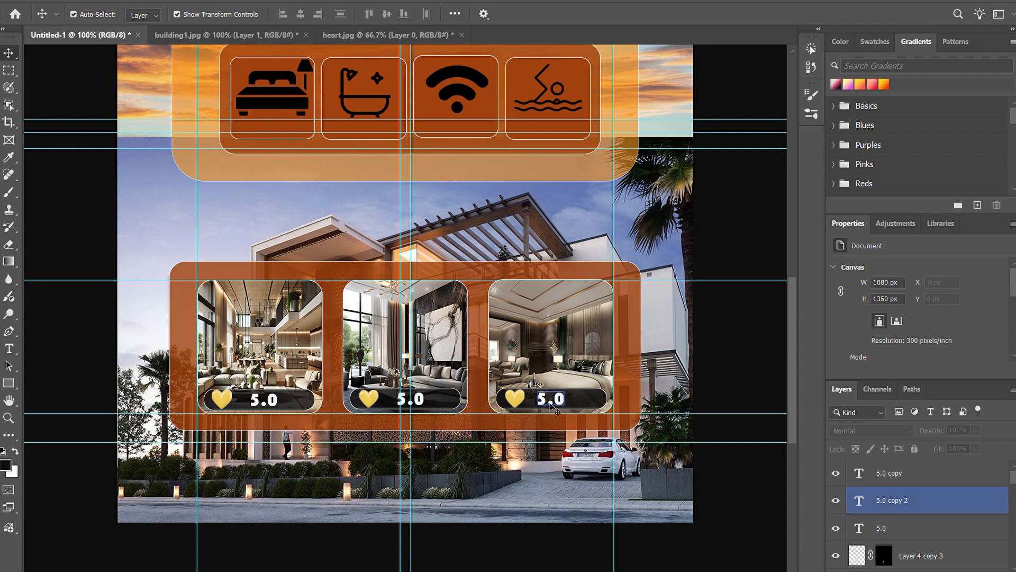
Step: Create a new layer and add the text "3BHK Bedrooms" below the bed icon on the first amenity card
{"action": "key", "text": "ctrl+minus"}
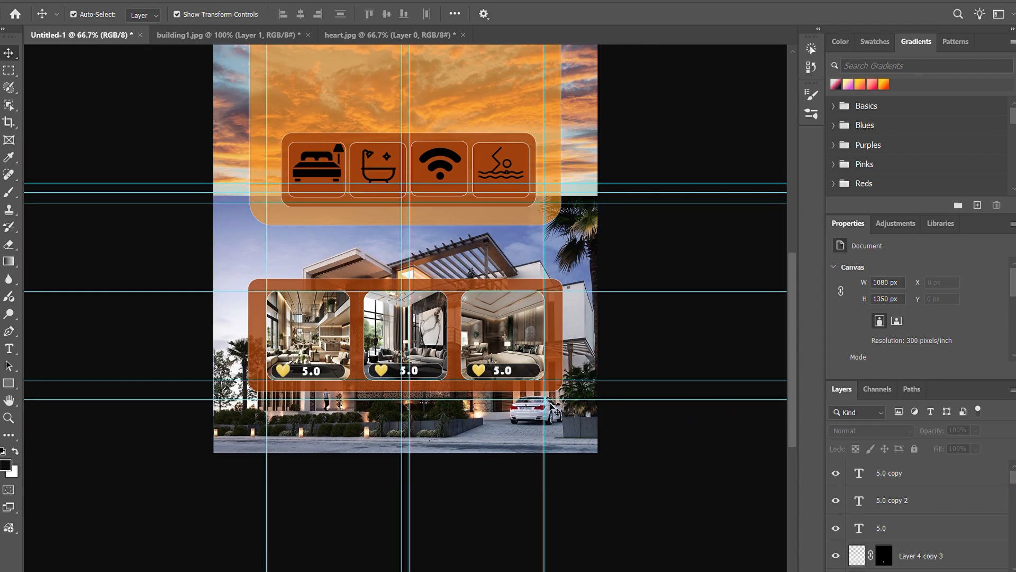
{"action": "scroll", "coordinate": [301, 303], "scroll_direction": "up", "scroll_amount": 3}
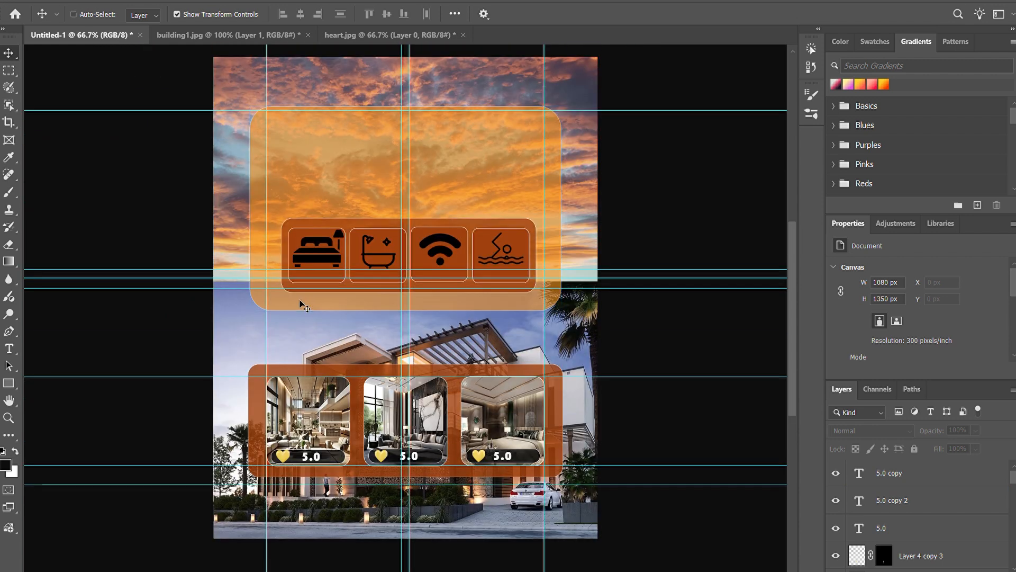
{"action": "key", "text": "ctrl+plus"}
{"action": "key", "text": "ctrl+plus"}
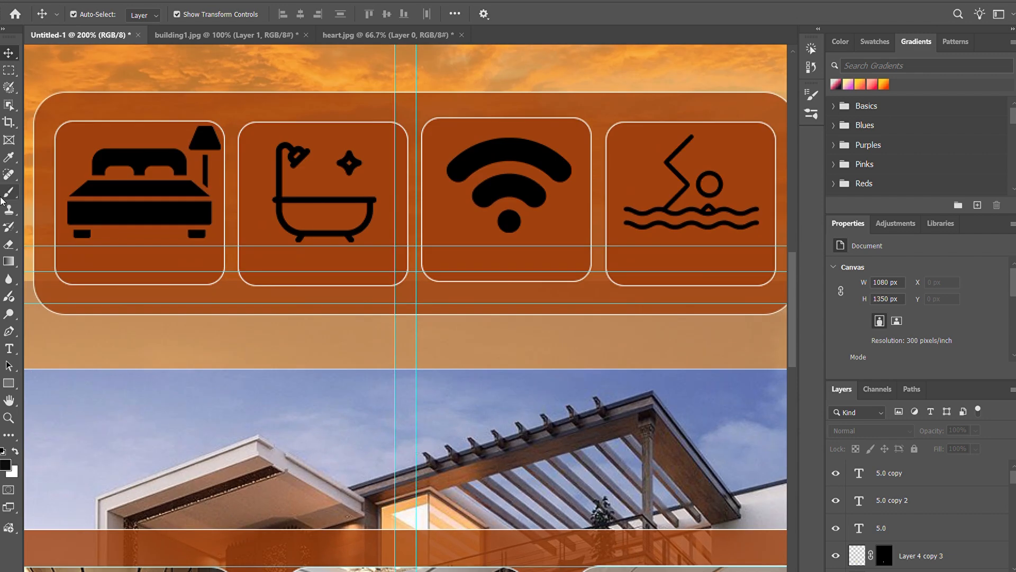
{"action": "left_click", "coordinate": [9, 348]}
{"action": "key", "text": "ctrl+shift+alt+n"}
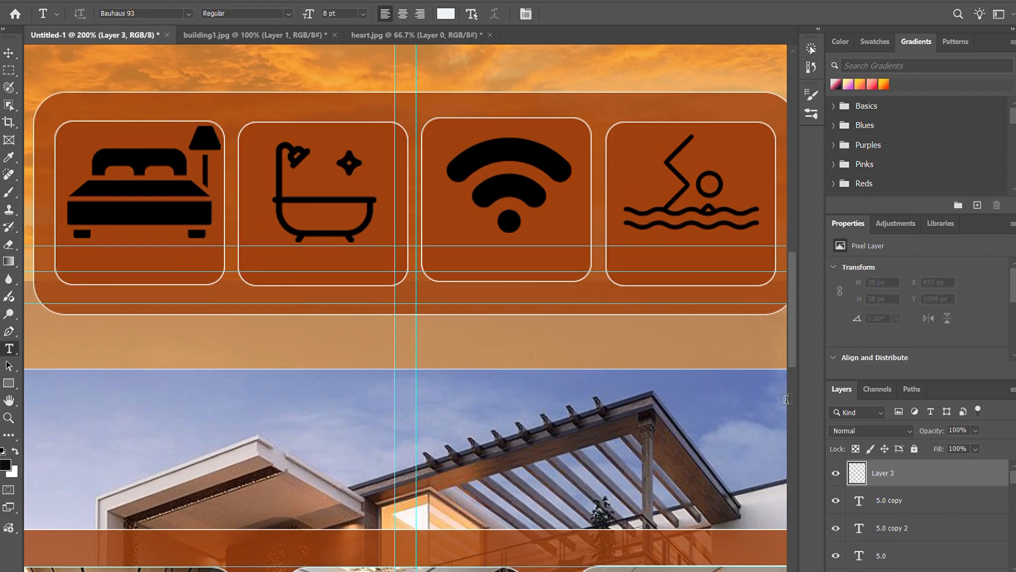
{"action": "left_click", "coordinate": [93, 264]}
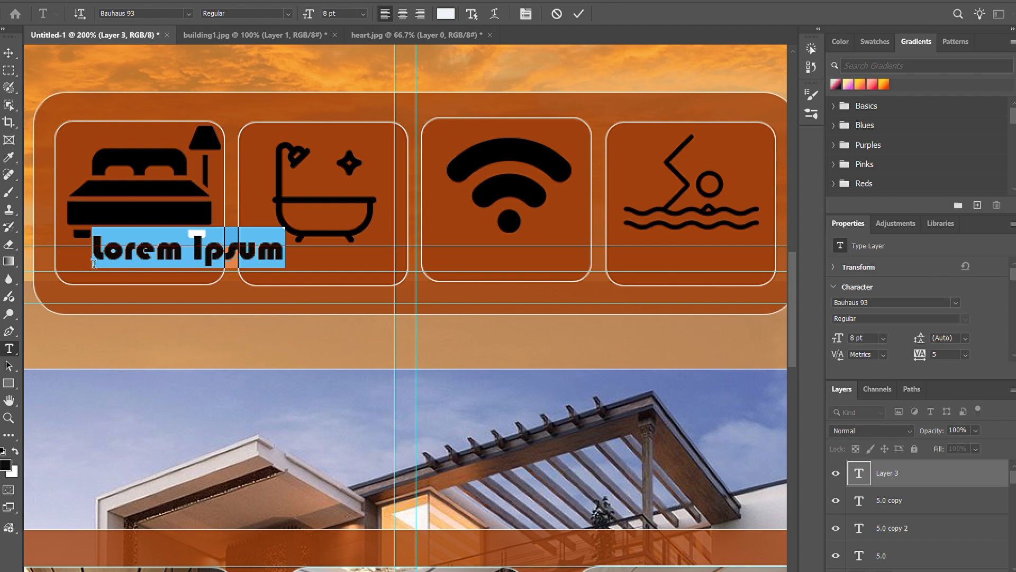
{"action": "type", "text": "3"}
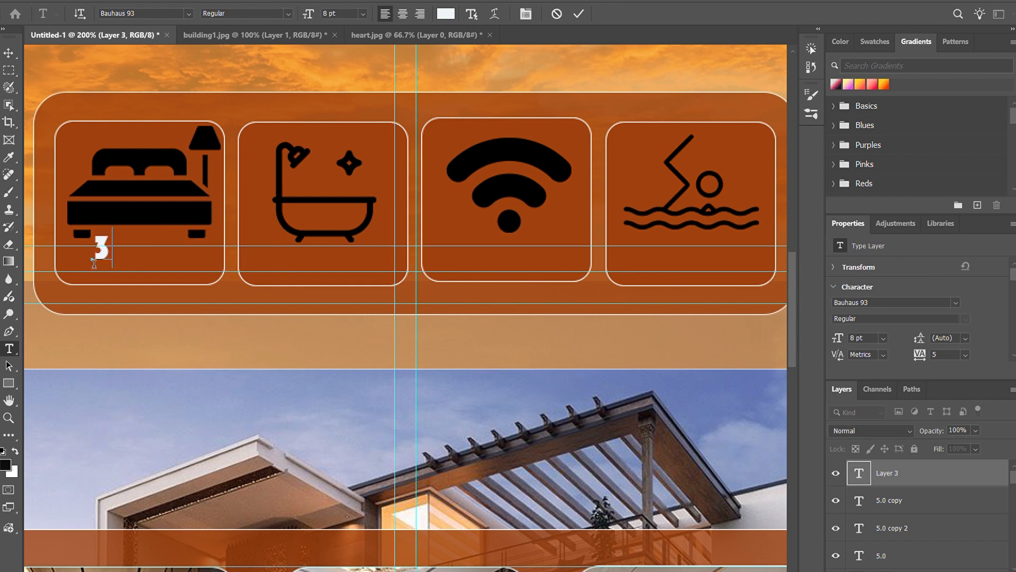
{"action": "type", "text": "BHK B"}
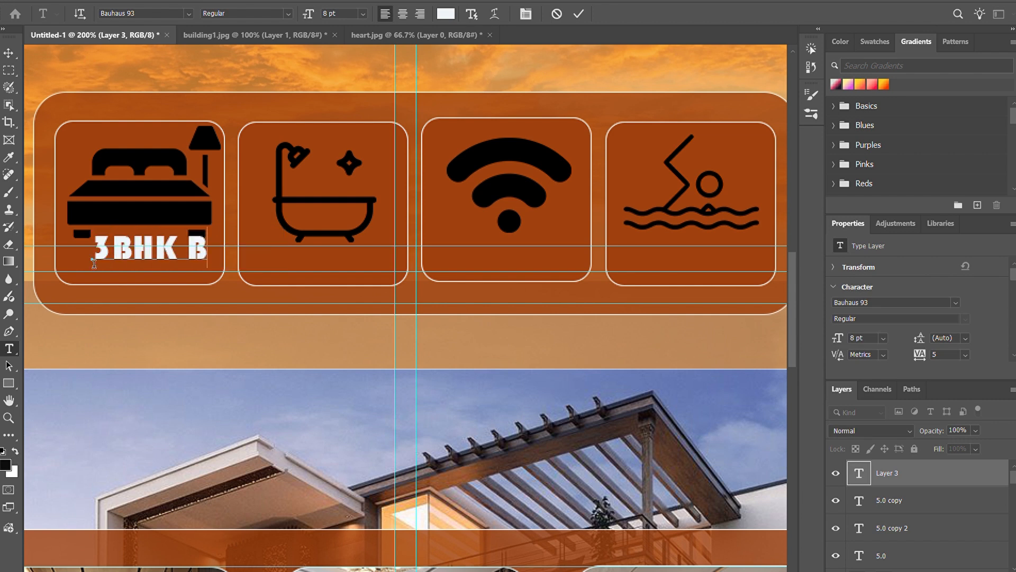
{"action": "type", "text": "edrooms"}
Step: Change the 3BHK Bedrooms text to the Franklin Gothic Heavy font and position it below the bed icon
{"action": "double_click", "coordinate": [252, 255]}
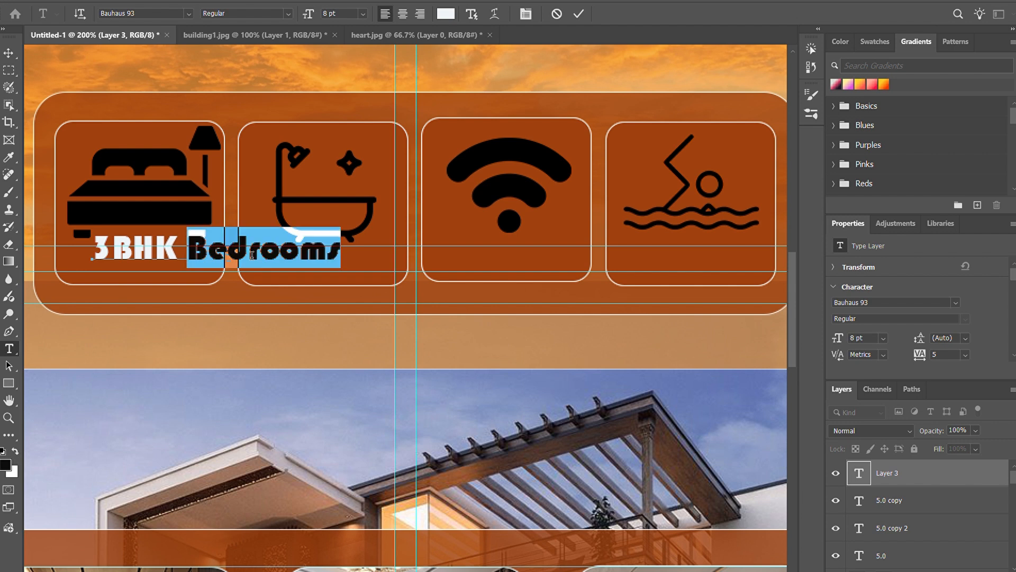
{"action": "triple_click", "coordinate": [252, 256]}
{"action": "left_click", "coordinate": [189, 15]}
{"action": "left_click", "coordinate": [186, 15]}
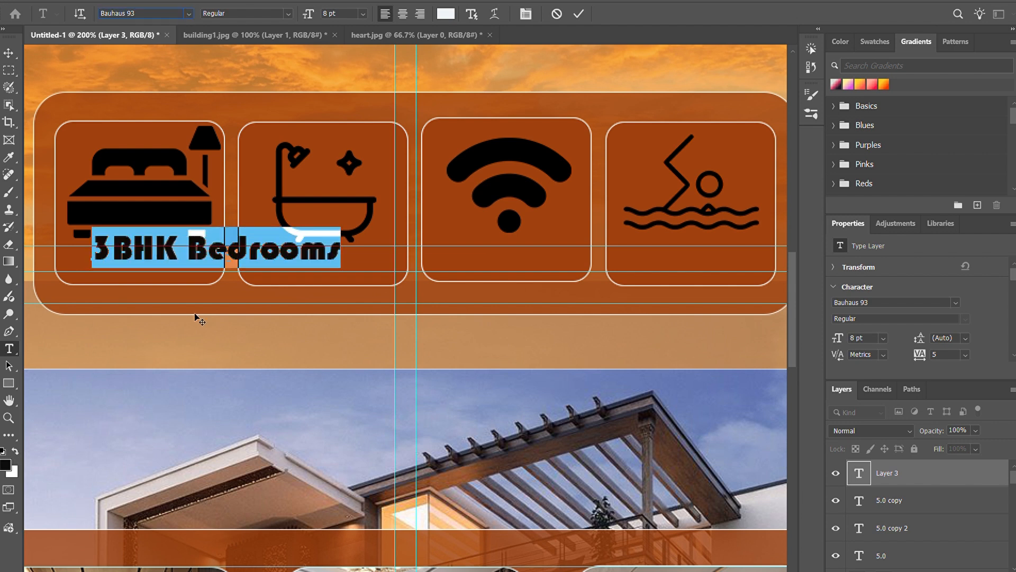
{"action": "left_click_drag", "start_coordinate": [233, 297], "coordinate": [642, 395]}
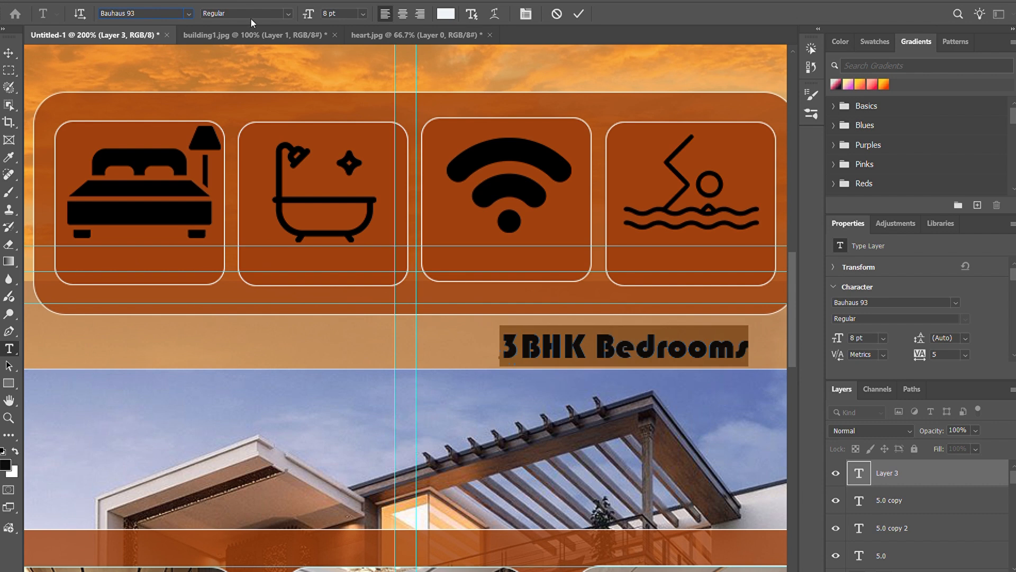
{"action": "left_click", "coordinate": [188, 14]}
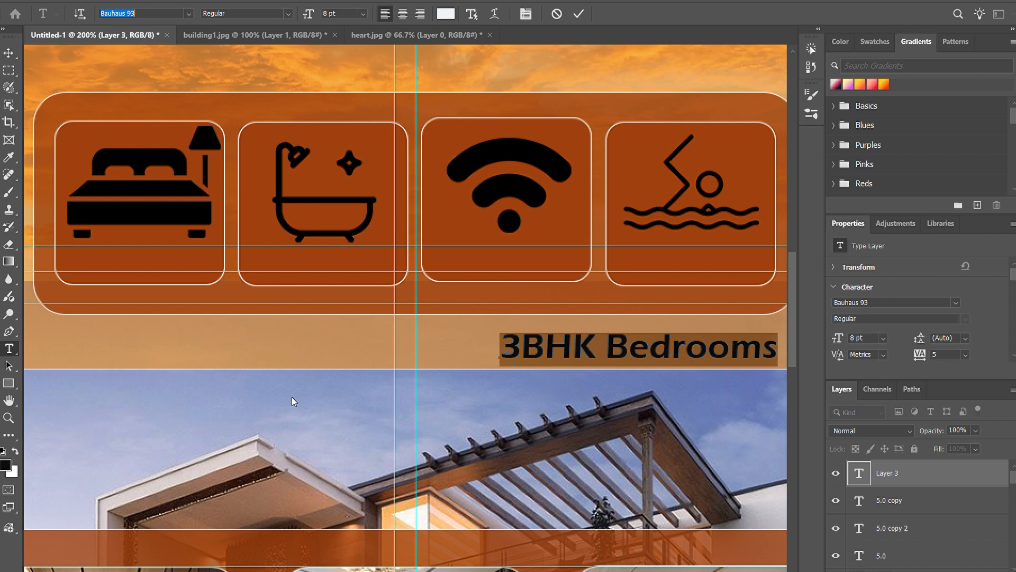
{"action": "left_click", "coordinate": [309, 464]}
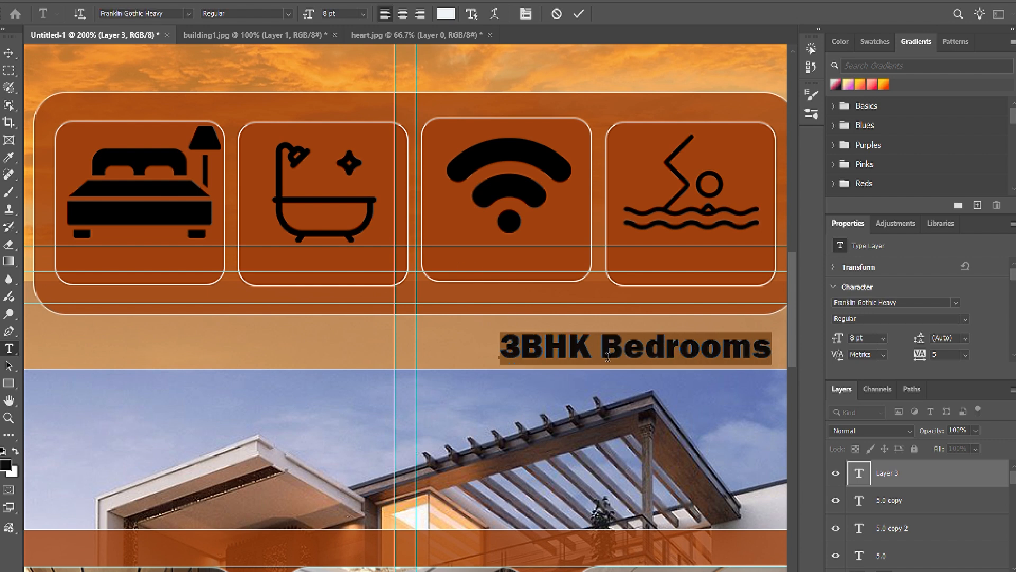
{"action": "left_click_drag", "start_coordinate": [704, 400], "coordinate": [248, 305]}
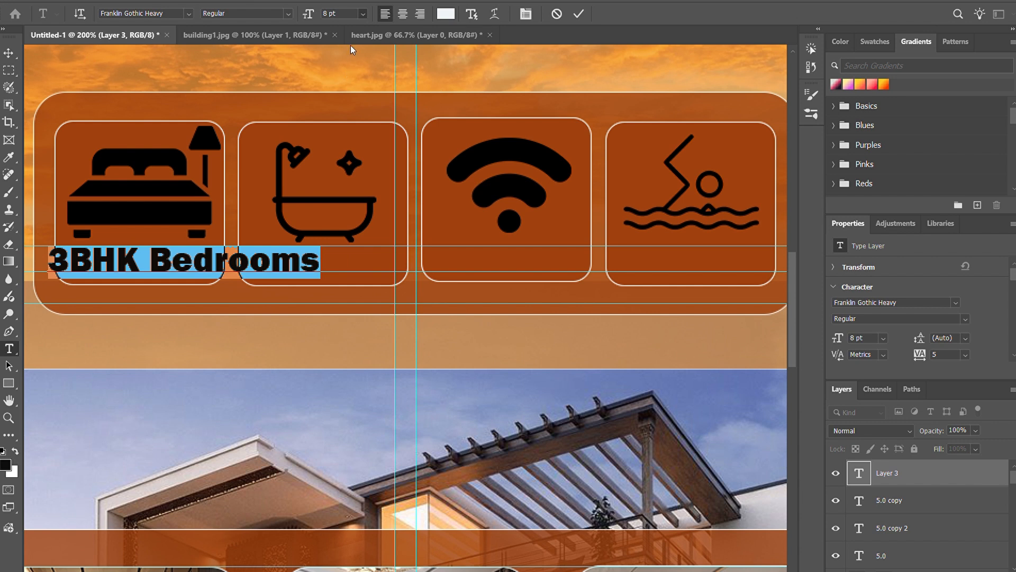
Step: Set the 3BHK Bedrooms text to 6 pt, then scale it to 76.30% so it fits inside the bed card
{"action": "left_click", "coordinate": [352, 47]}
{"action": "left_click", "coordinate": [578, 13]}
{"action": "triple_click", "coordinate": [171, 269]}
{"action": "key", "text": "Escape"}
{"action": "key", "text": "ctrl+t"}
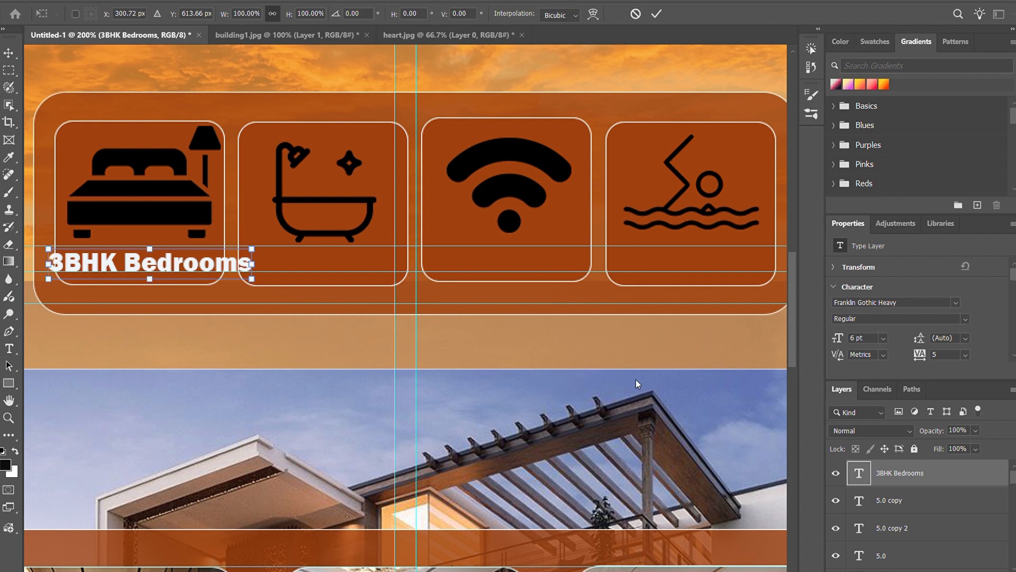
{"action": "left_click_drag", "start_coordinate": [258, 286], "coordinate": [174, 266]}
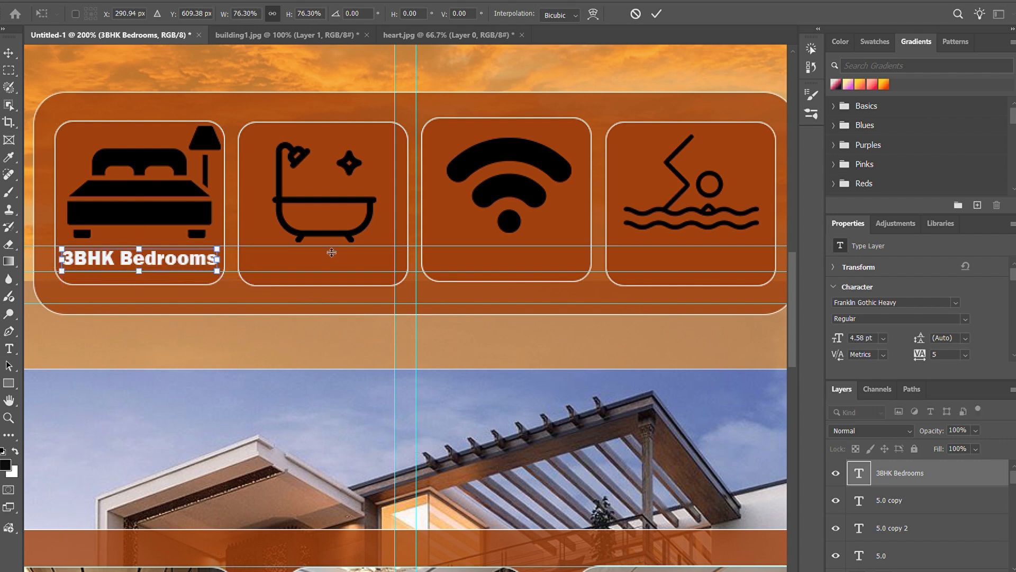
{"action": "key", "text": "Return"}
Step: Duplicate the 3BHK Bedrooms label below the bathtub, Wi-Fi and swimming icons on the other three amenity cards
{"action": "key", "text": "v"}
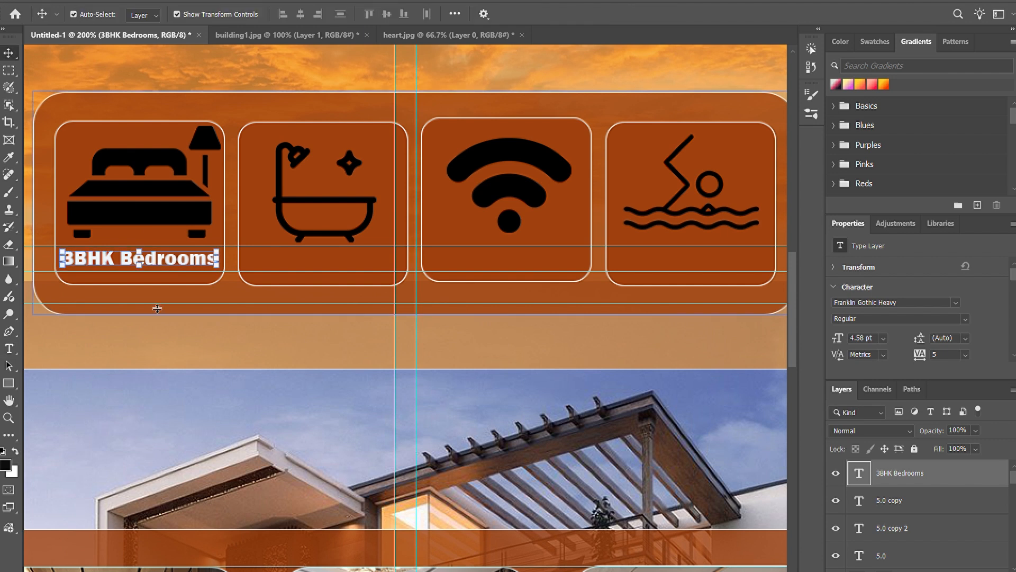
{"action": "left_click_drag", "start_coordinate": [160, 261], "coordinate": [718, 265]}
{"action": "left_click", "coordinate": [554, 345]}
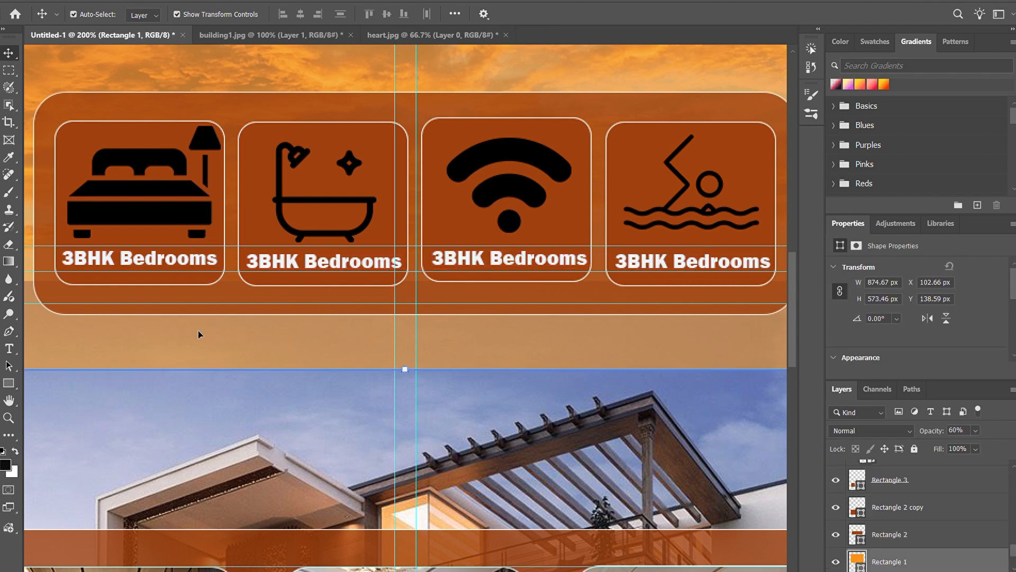
Step: Shift the Wi-Fi card's outline and its label slightly down to line up with the neighbouring amenity cards
{"action": "left_click", "coordinate": [573, 135]}
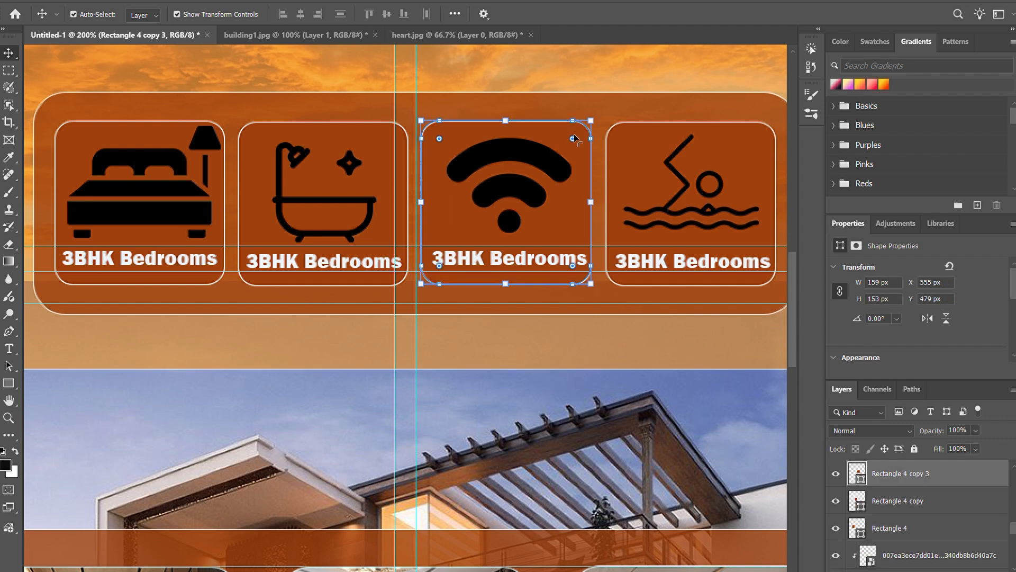
{"action": "left_click", "coordinate": [609, 118]}
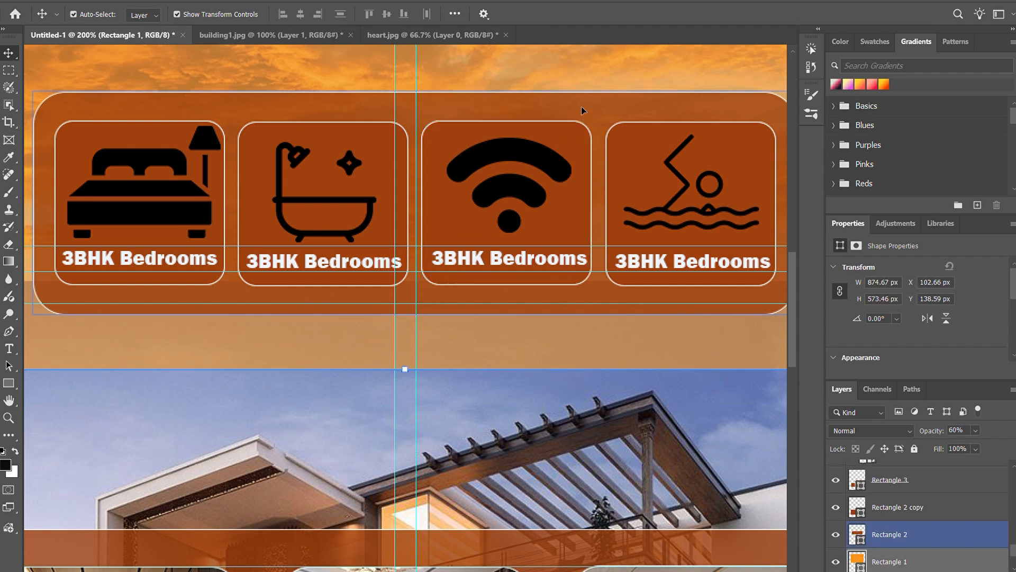
{"action": "left_click_drag", "start_coordinate": [530, 259], "coordinate": [520, 259]}
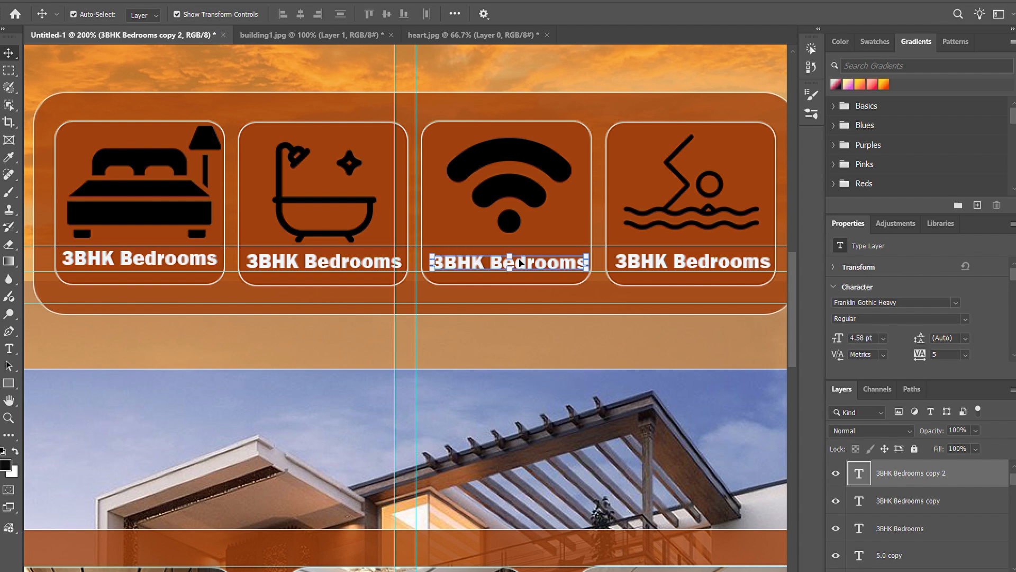
{"action": "left_click", "coordinate": [509, 337]}
Step: Nudge the labels on the bathtub and Wi-Fi cards slightly left to centre them in their outlines
{"action": "left_click_drag", "start_coordinate": [337, 265], "coordinate": [334, 264]}
{"action": "left_click", "coordinate": [385, 334]}
{"action": "left_click", "coordinate": [356, 267]}
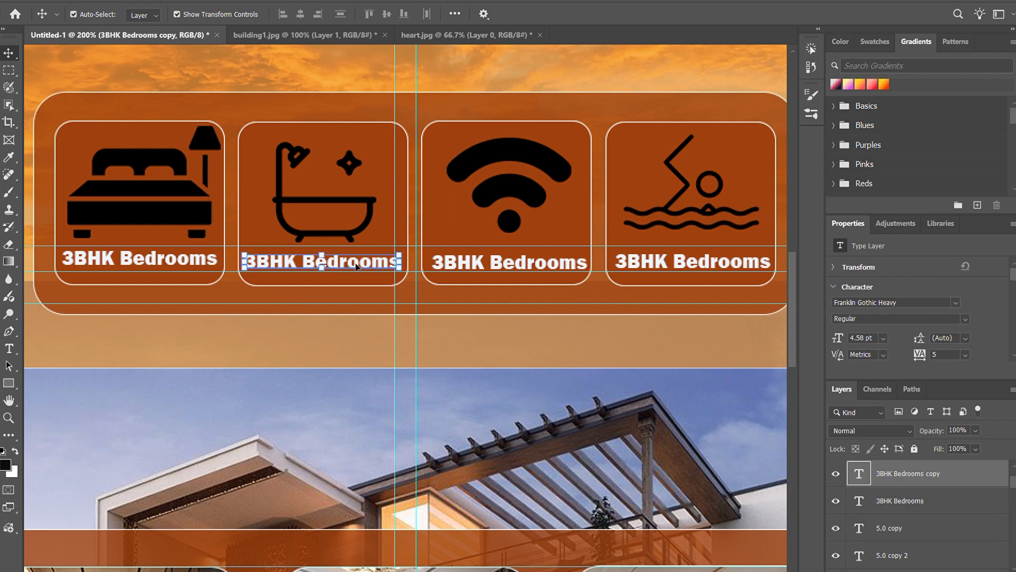
{"action": "left_click", "coordinate": [529, 263]}
{"action": "left_click", "coordinate": [585, 90]}
{"action": "left_click", "coordinate": [542, 266]}
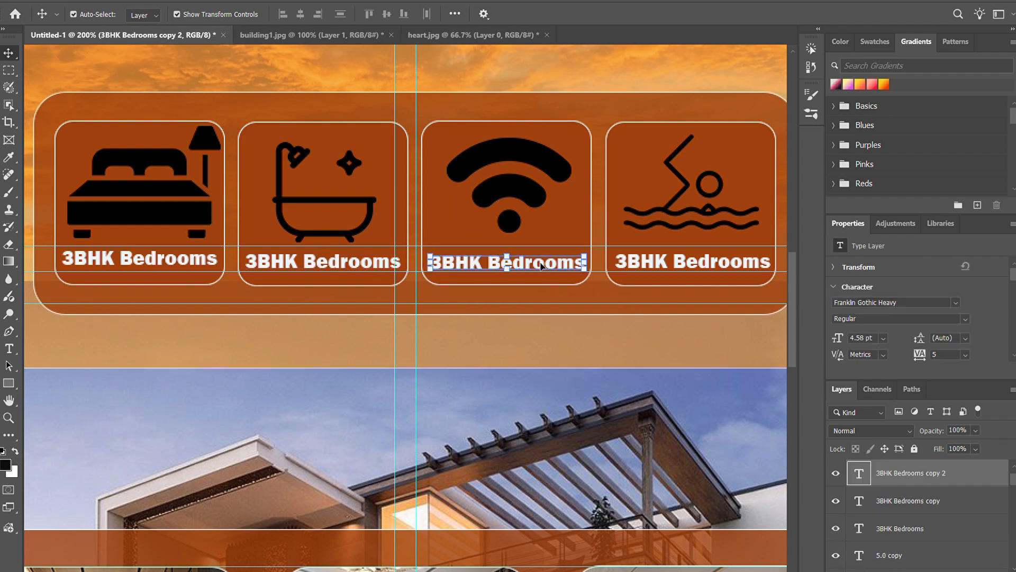
{"action": "left_click_drag", "start_coordinate": [541, 263], "coordinate": [540, 262]}
{"action": "left_click", "coordinate": [604, 52]}
{"action": "left_click", "coordinate": [519, 272]}
{"action": "left_click", "coordinate": [533, 265]}
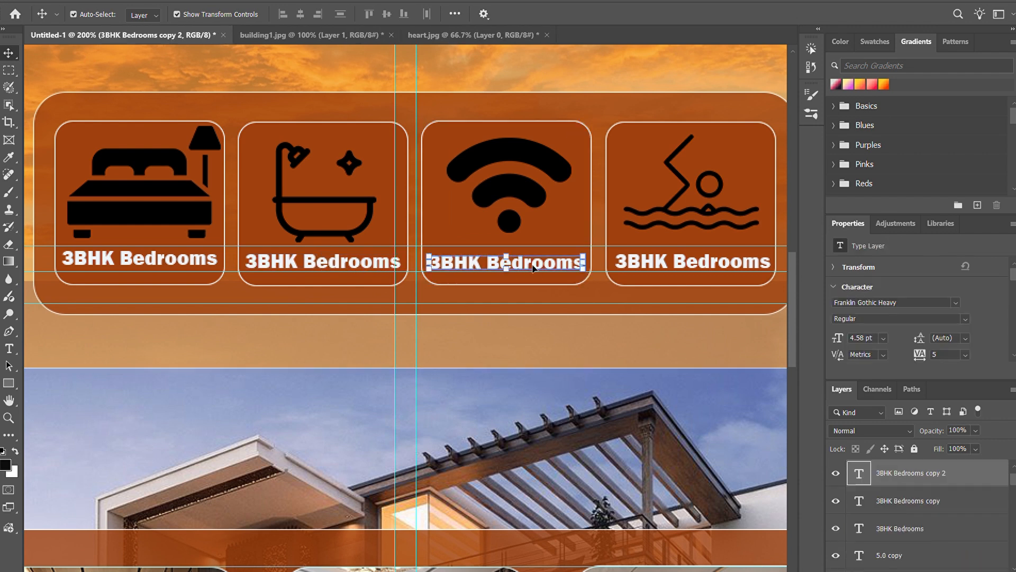
{"action": "key", "text": "Left"}
{"action": "left_click", "coordinate": [622, 83]}
Step: Nudge the swimming card's label slightly left to centre it within the card outline
{"action": "left_click", "coordinate": [708, 263]}
{"action": "key", "text": "Left"}
{"action": "key", "text": "Left"}
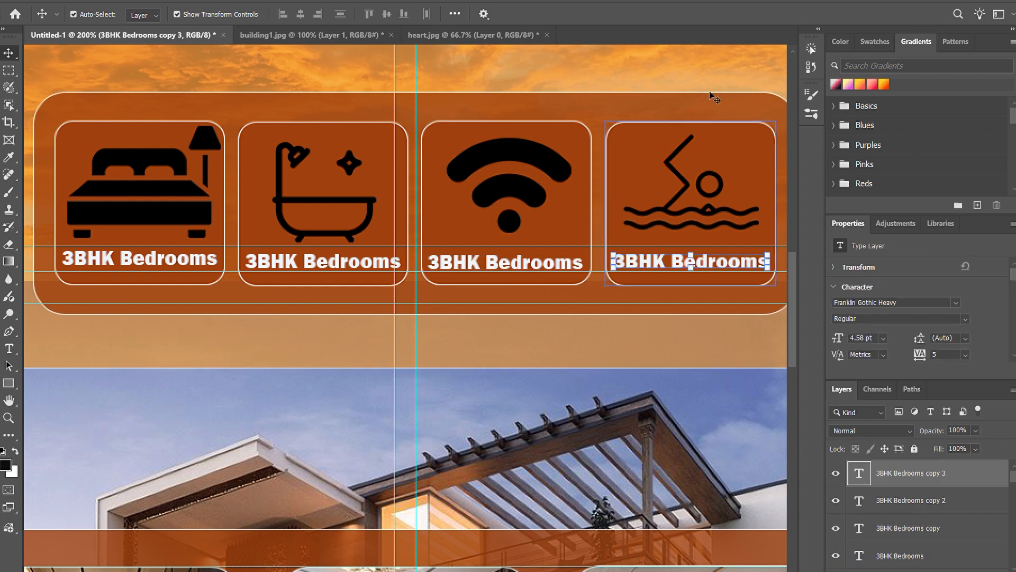
{"action": "left_click", "coordinate": [711, 96]}
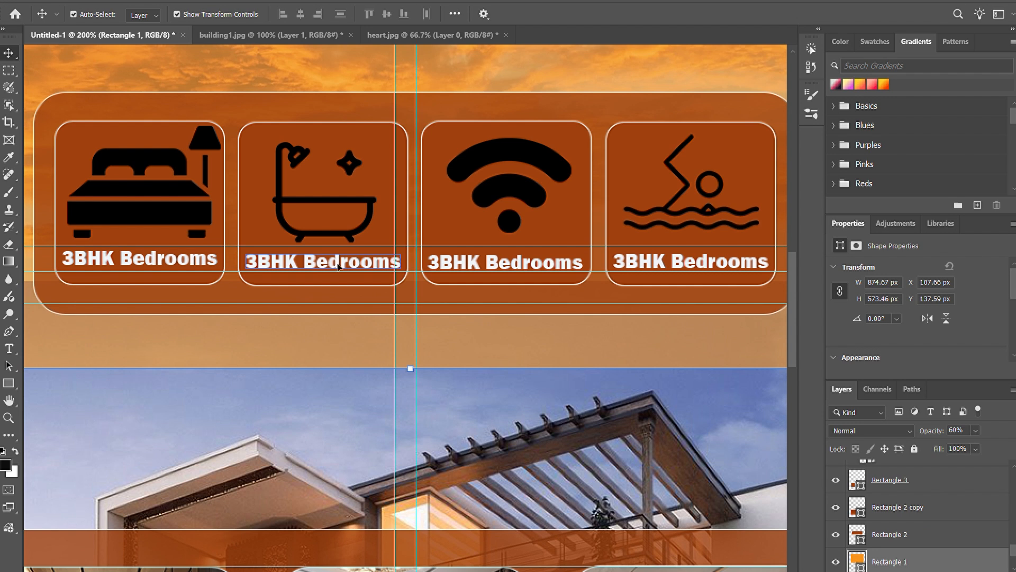
Step: Change the bathtub card's label text to "3BHK Bathrooms"
{"action": "double_click", "coordinate": [338, 266]}
{"action": "key", "text": "BackSpace"}
{"action": "key", "text": "BackSpace"}
{"action": "type", "text": "ath"}
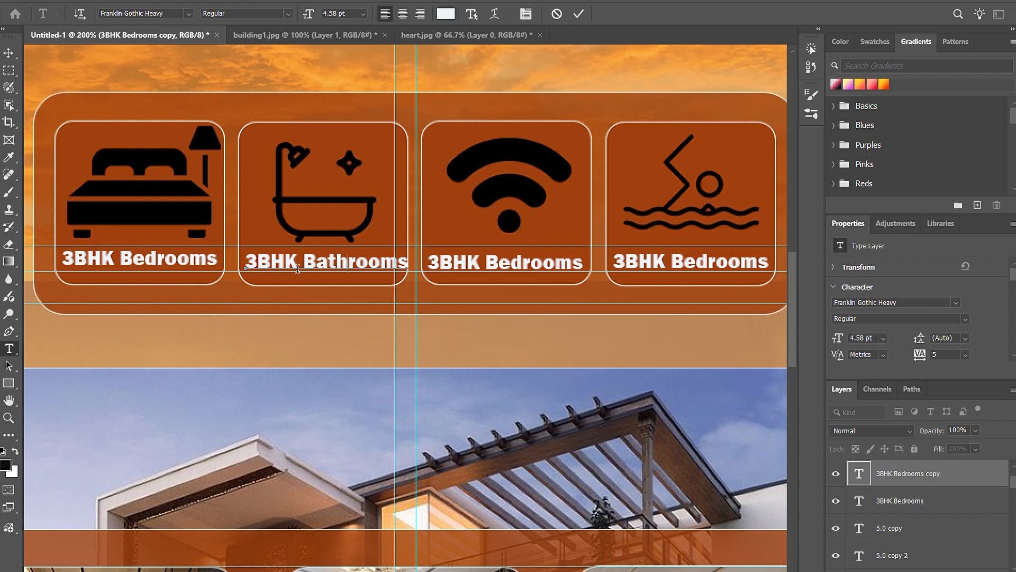
Step: Replace "3BHK" in the bathtub card's label so that it reads "Modern Bathrooms"
{"action": "key", "text": "BackSpace"}
{"action": "key", "text": "BackSpace"}
{"action": "key", "text": "BackSpace"}
{"action": "key", "text": "BackSpace"}
{"action": "type", "text": "Modern"}
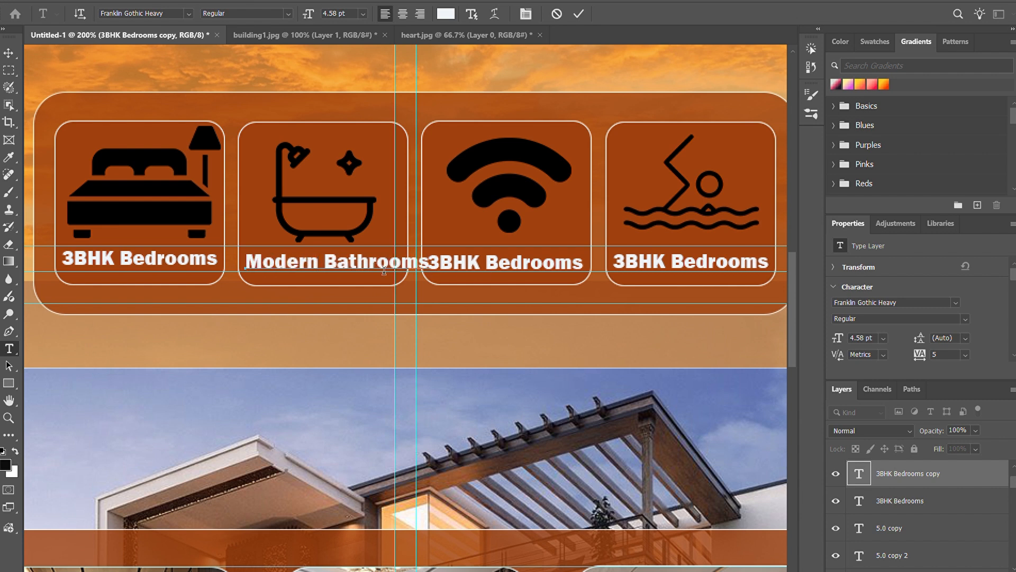
{"action": "key", "text": "ctrl+a"}
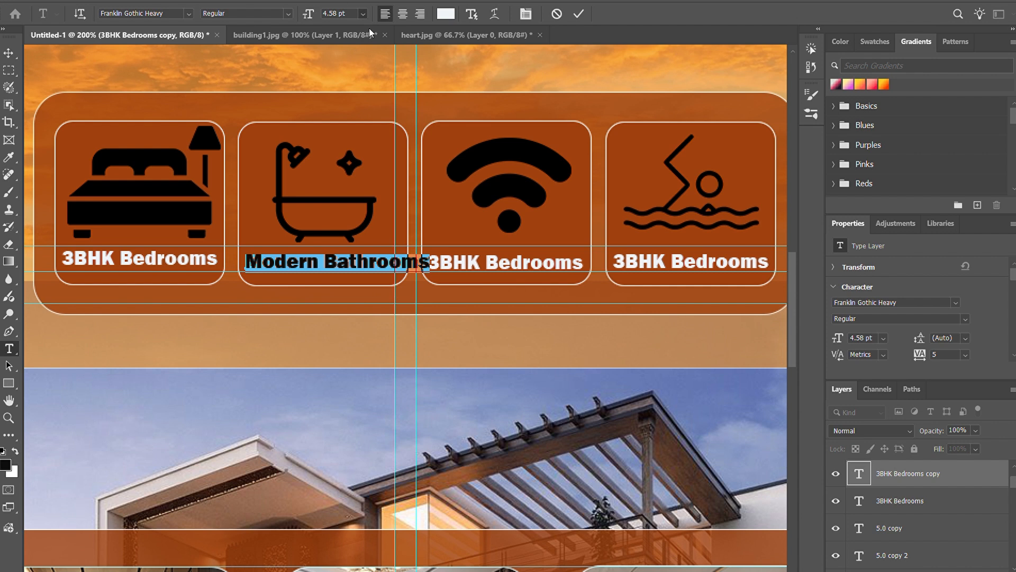
{"action": "left_click", "coordinate": [579, 13]}
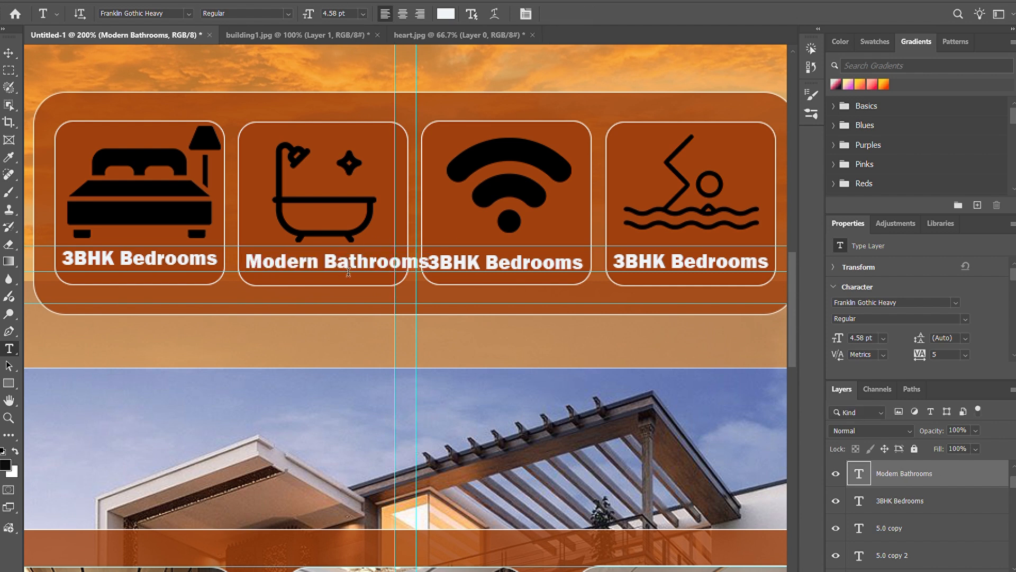
Step: Scale the "Modern Bathrooms" label down to about 3.92 pt so it fits inside the bathtub card's outline
{"action": "key", "text": "ctrl+t"}
{"action": "left_click_drag", "start_coordinate": [433, 257], "coordinate": [358, 262]}
{"action": "key", "text": "Return"}
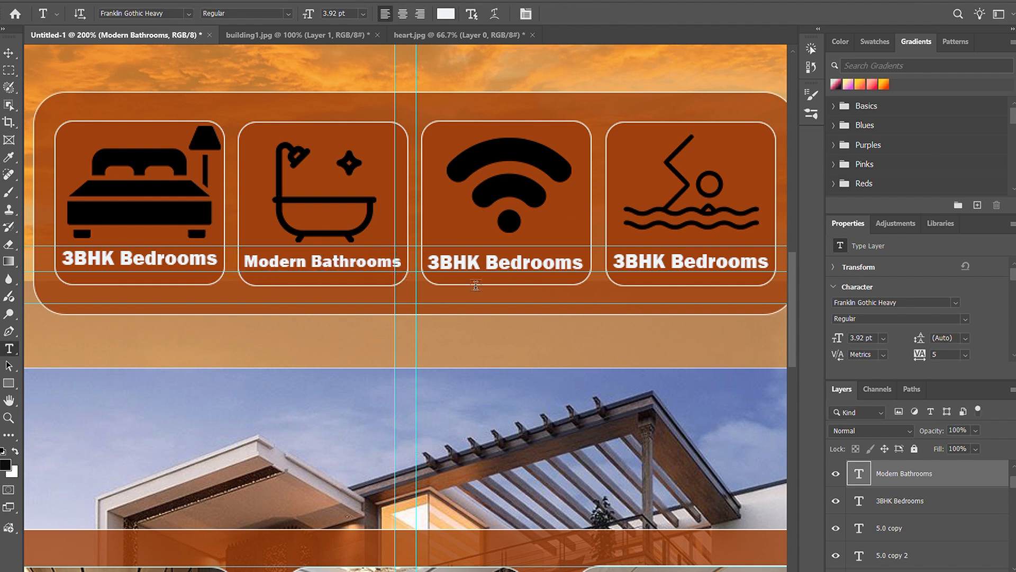
Step: Change the Wi-Fi card's label text to "Free Wifi System"
{"action": "left_click", "coordinate": [570, 279]}
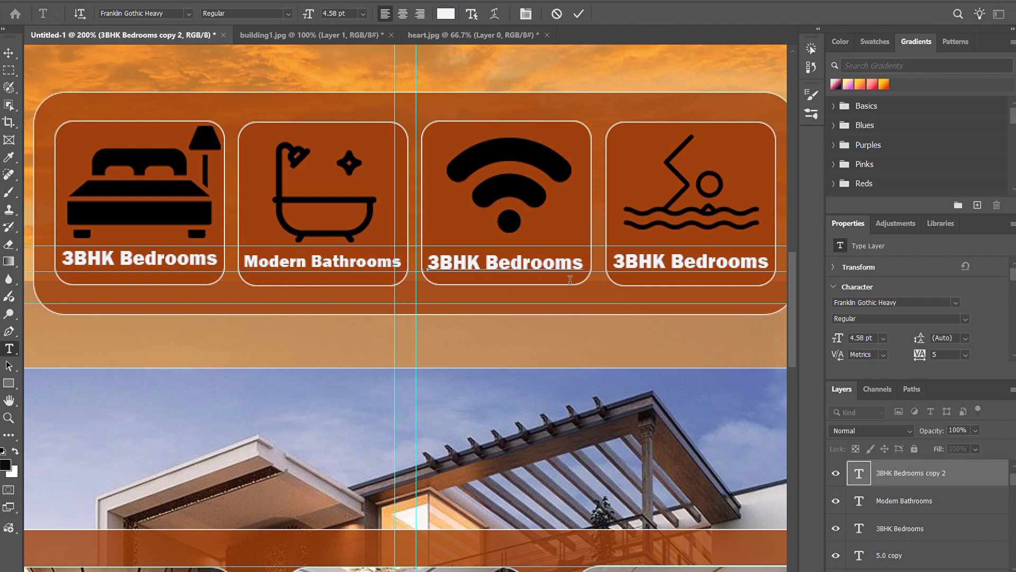
{"action": "key", "text": "ctrl+a"}
{"action": "key", "text": "BackSpace"}
{"action": "type", "text": "Free "}
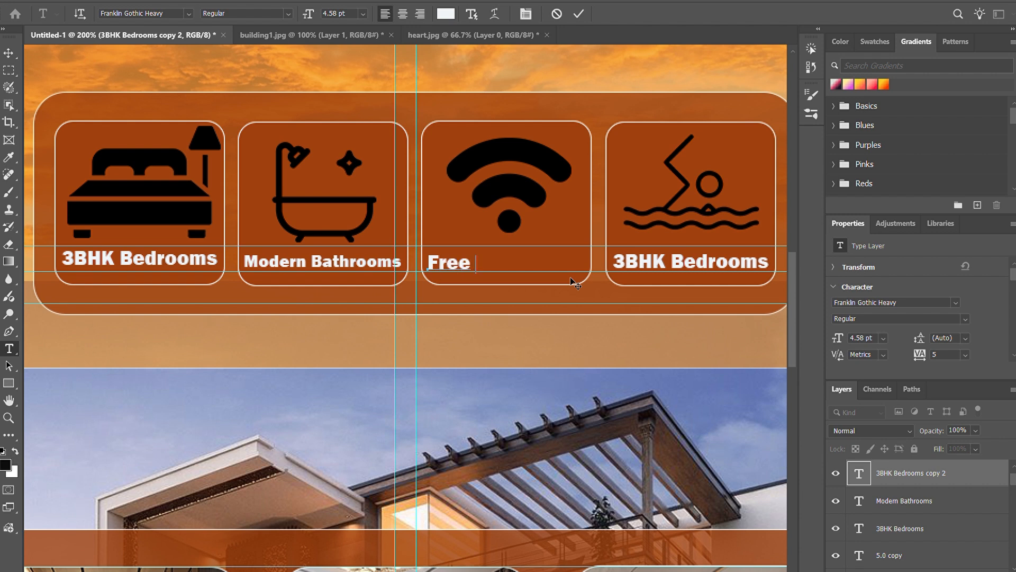
{"action": "type", "text": "Wifi"}
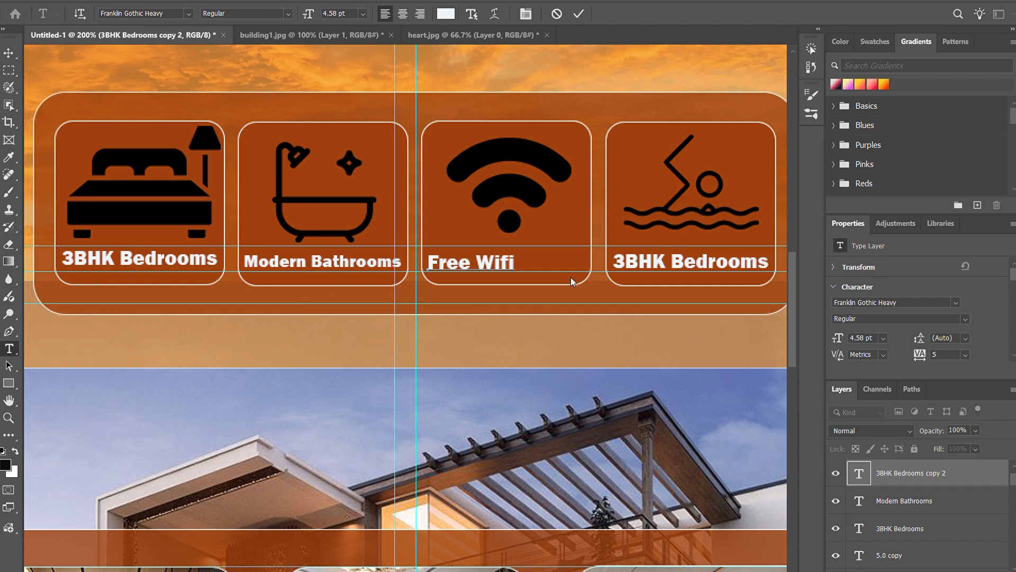
{"action": "type", "text": " System"}
{"action": "left_click", "coordinate": [575, 14]}
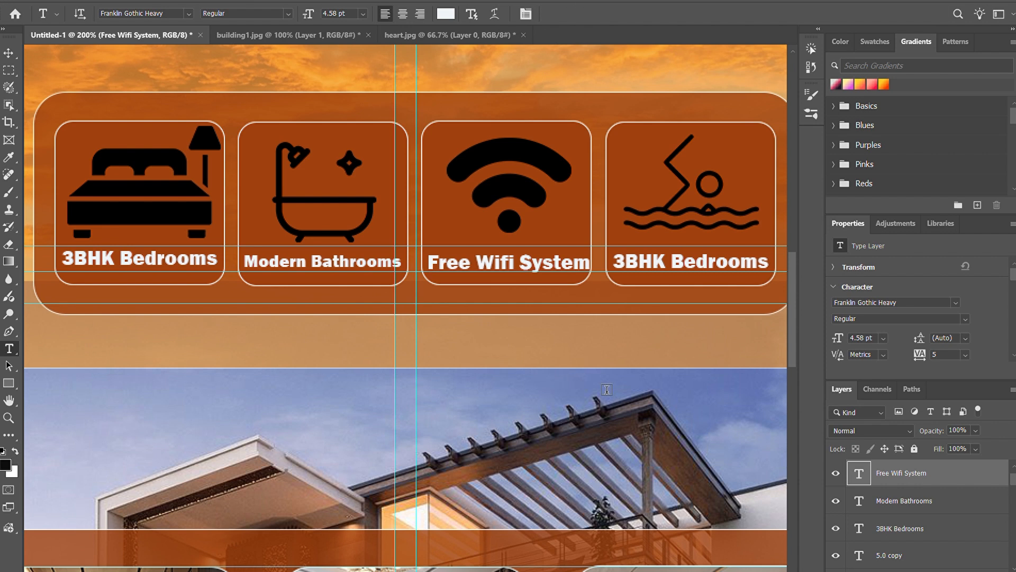
Step: Scale the "Free Wifi System" label to about 95% and centre it inside the Wi-Fi card's outline
{"action": "triple_click", "coordinate": [545, 271]}
{"action": "left_click", "coordinate": [578, 14]}
{"action": "key", "text": "ctrl+t"}
{"action": "left_click_drag", "start_coordinate": [596, 284], "coordinate": [589, 283]}
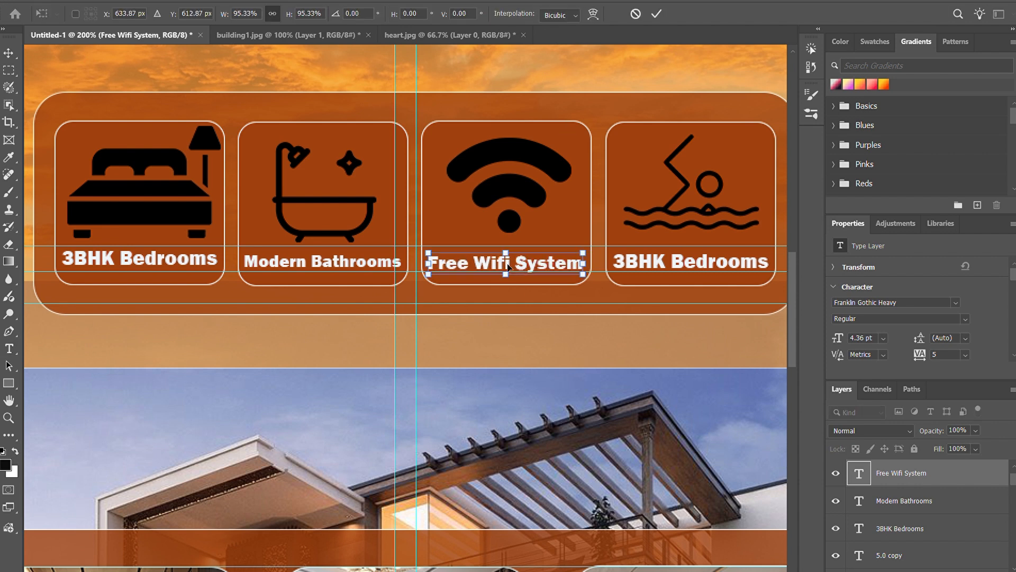
{"action": "left_click_drag", "start_coordinate": [510, 268], "coordinate": [511, 267]}
{"action": "key", "text": "Return"}
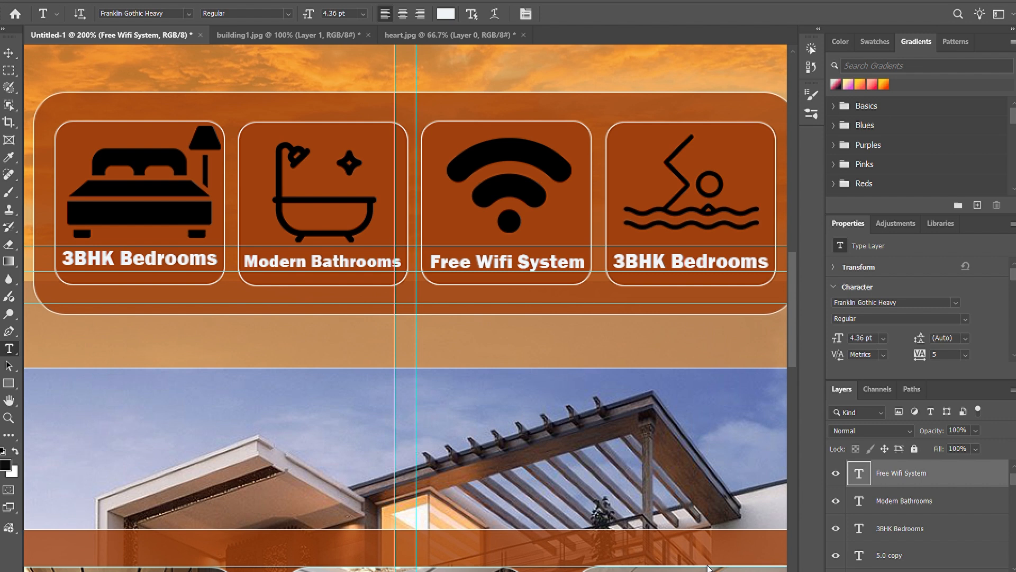
Step: Change the swimming card's label text to "Private Pool" and position it roughly centred beneath the icon
{"action": "left_click", "coordinate": [769, 272]}
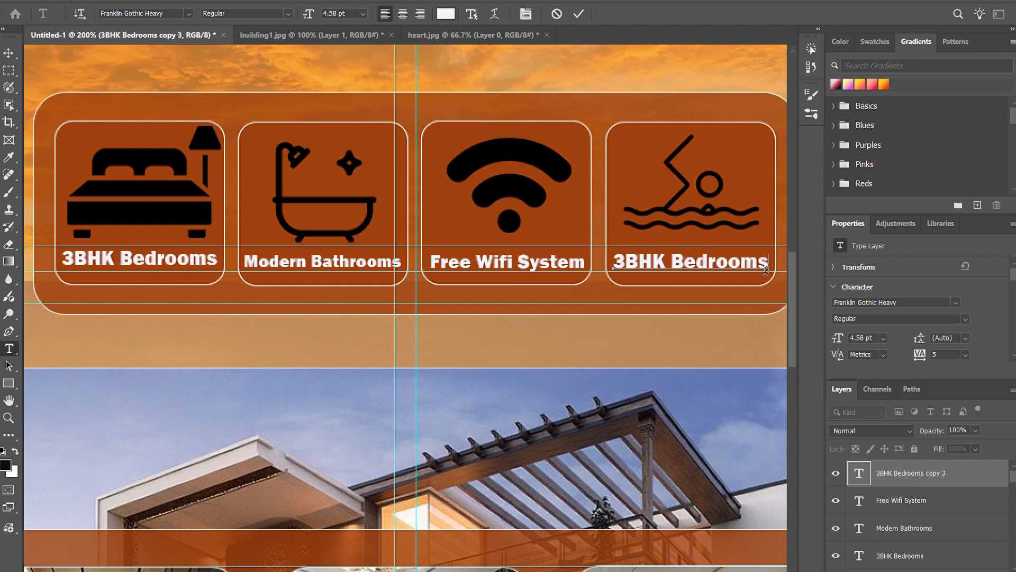
{"action": "key", "text": "BackSpace"}
{"action": "key", "text": "BackSpace"}
{"action": "key", "text": "BackSpace"}
{"action": "key", "text": "BackSpace"}
{"action": "key", "text": "BackSpace"}
{"action": "key", "text": "BackSpace"}
{"action": "key", "text": "BackSpace"}
{"action": "key", "text": "BackSpace"}
{"action": "key", "text": "BackSpace"}
{"action": "key", "text": "BackSpace"}
{"action": "key", "text": "BackSpace"}
{"action": "key", "text": "BackSpace"}
{"action": "key", "text": "BackSpace"}
{"action": "type", "text": "Private Pools"}
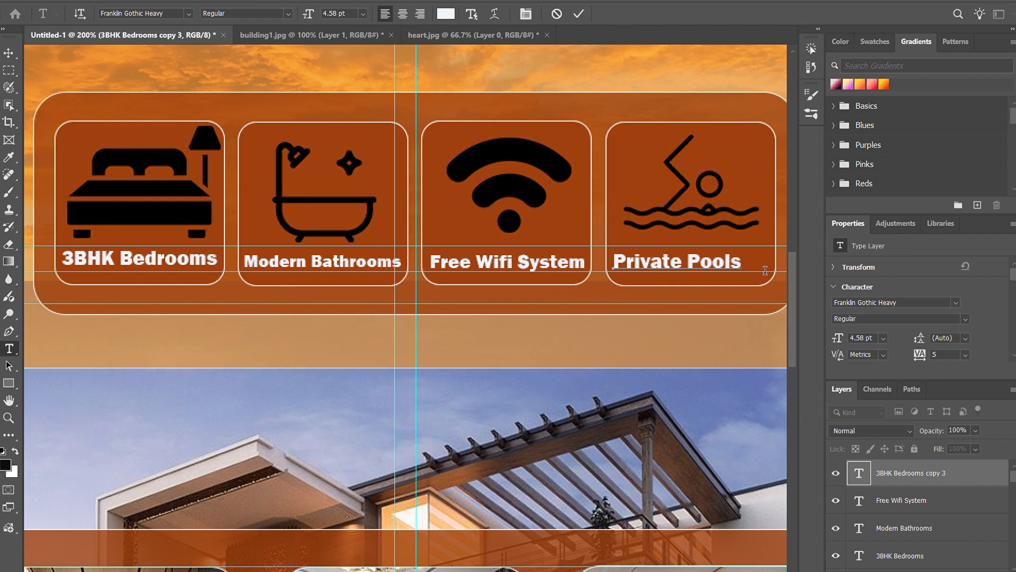
{"action": "key", "text": "BackSpace"}
{"action": "key", "text": "ctrl+a"}
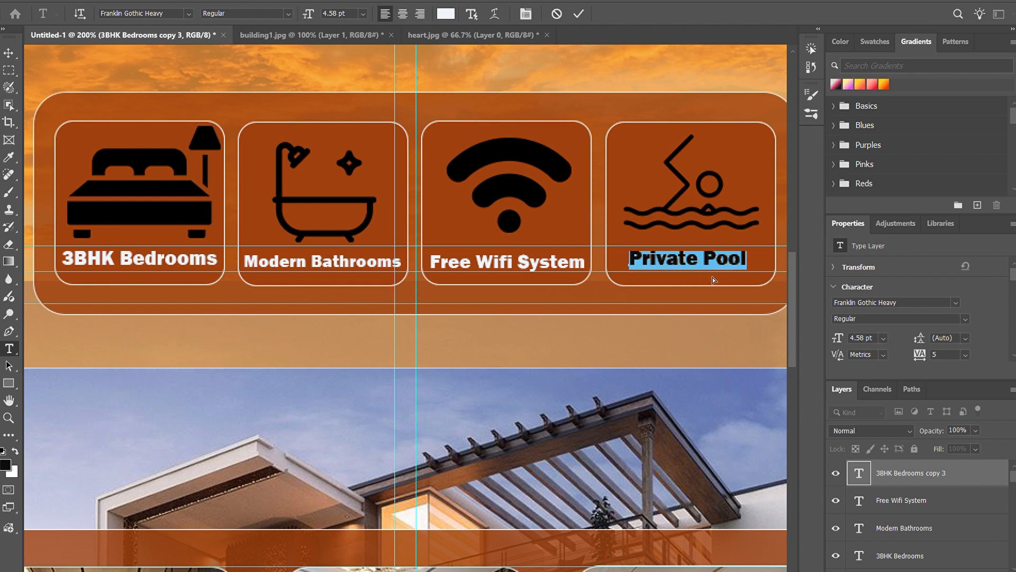
{"action": "left_click", "coordinate": [579, 14]}
Step: Move the "Private Pool" label slightly right to centre it within the swimming card
{"action": "triple_click", "coordinate": [707, 263]}
{"action": "left_click", "coordinate": [707, 263]}
{"action": "left_click", "coordinate": [578, 14]}
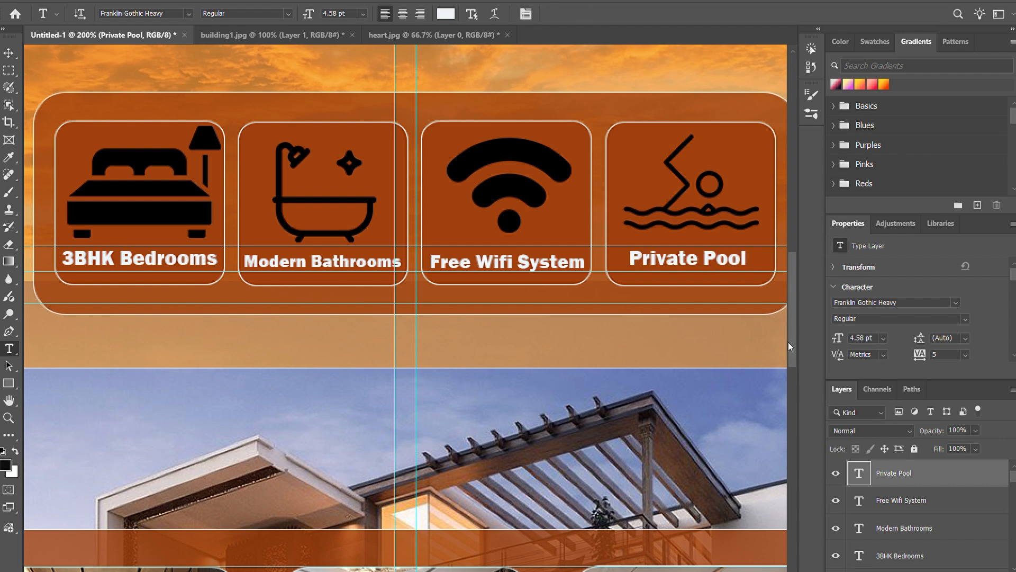
{"action": "left_click_drag", "start_coordinate": [683, 275], "coordinate": [700, 270]}
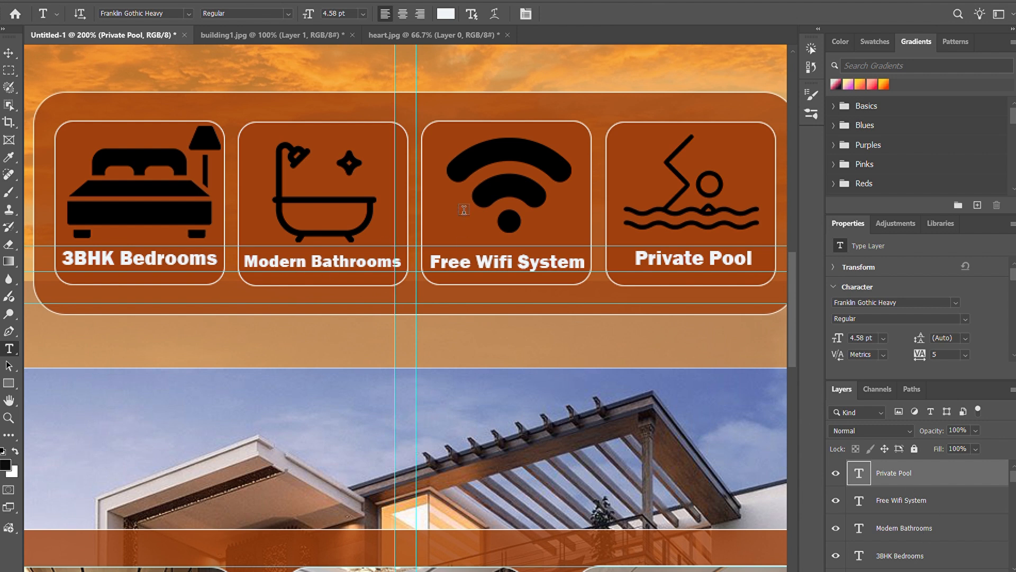
Step: Nudge the "Free Wifi System" label slightly left and the "Modern Bathrooms" label slightly right within their cards
{"action": "left_click", "coordinate": [935, 504]}
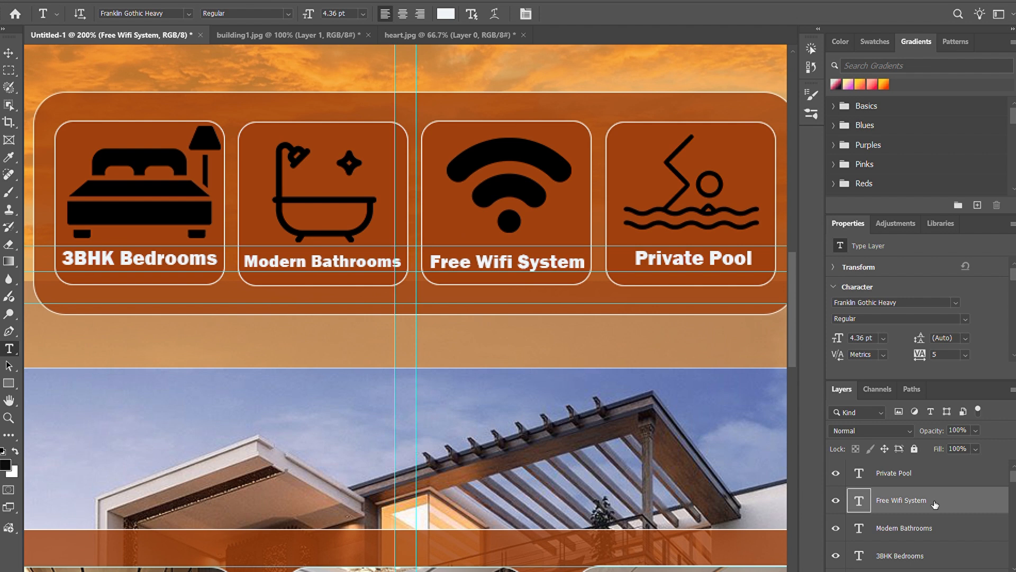
{"action": "key", "text": "ctrl+t"}
{"action": "left_click", "coordinate": [656, 14]}
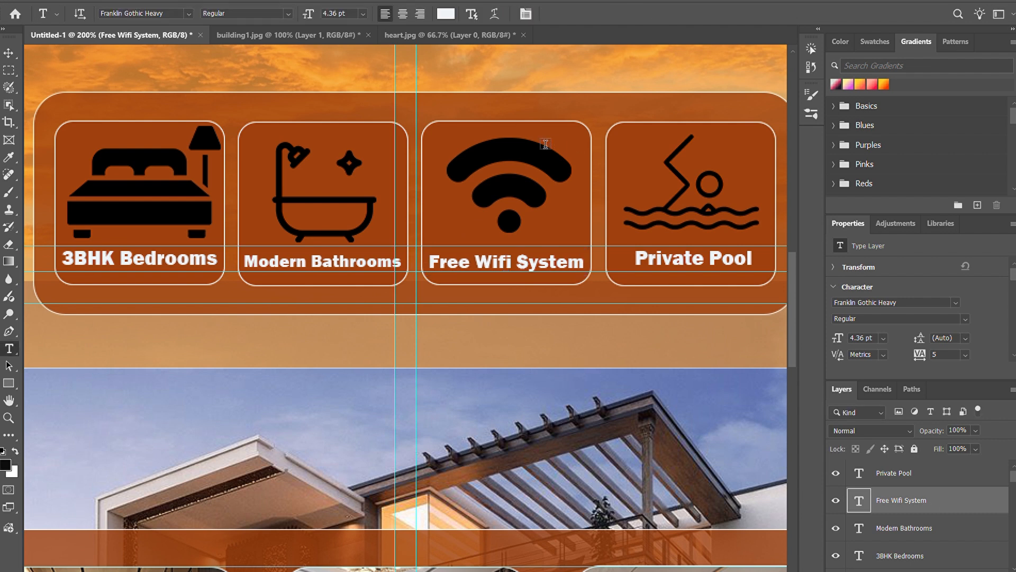
{"action": "left_click", "coordinate": [927, 528]}
{"action": "key", "text": "ctrl+t"}
{"action": "key", "text": "Right"}
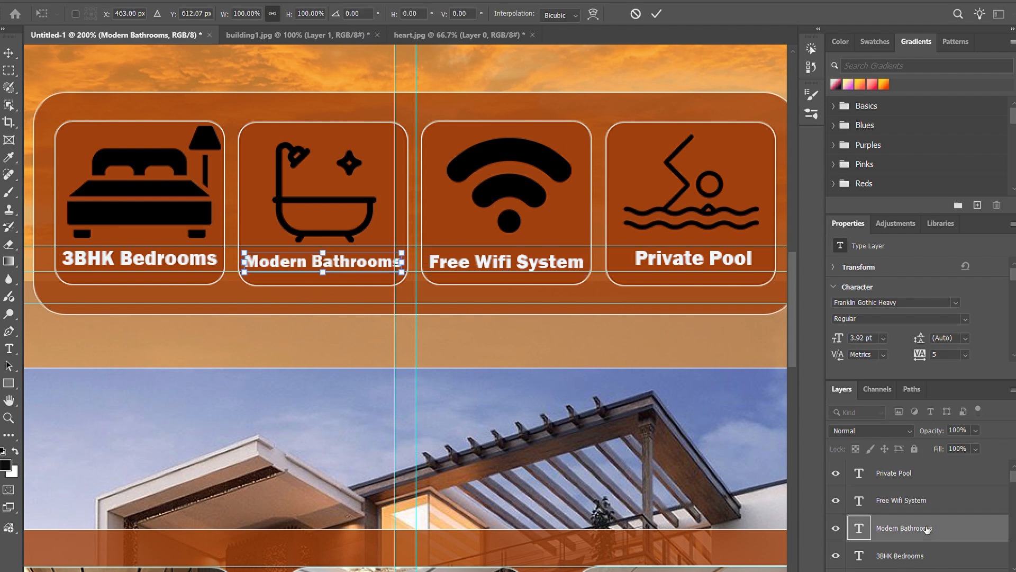
{"action": "left_click", "coordinate": [656, 14]}
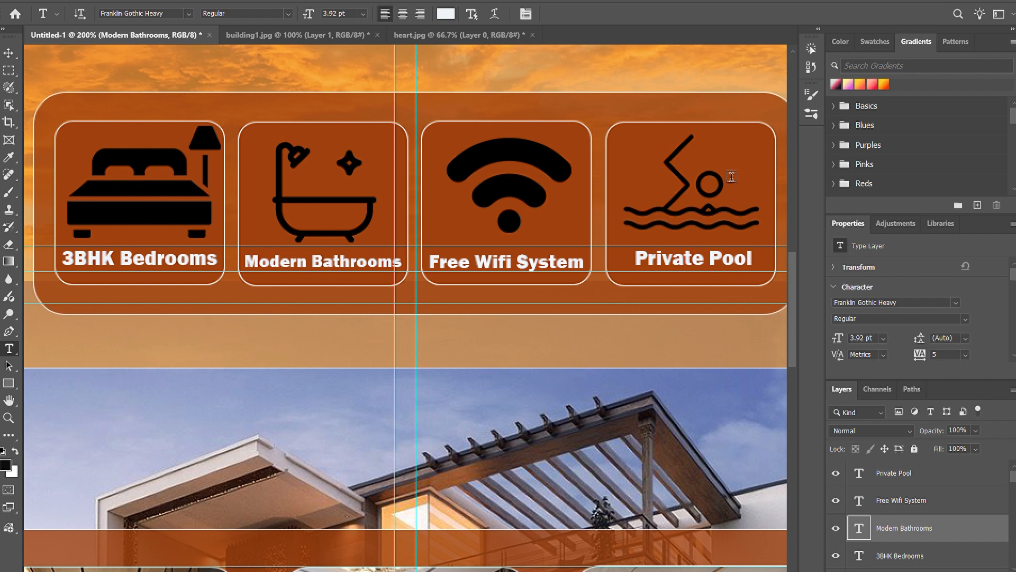
Step: Nudge the "Private Pool" label slightly down to line it up with the Wi-Fi card's label
{"action": "key", "text": "v"}
{"action": "left_click", "coordinate": [774, 256]}
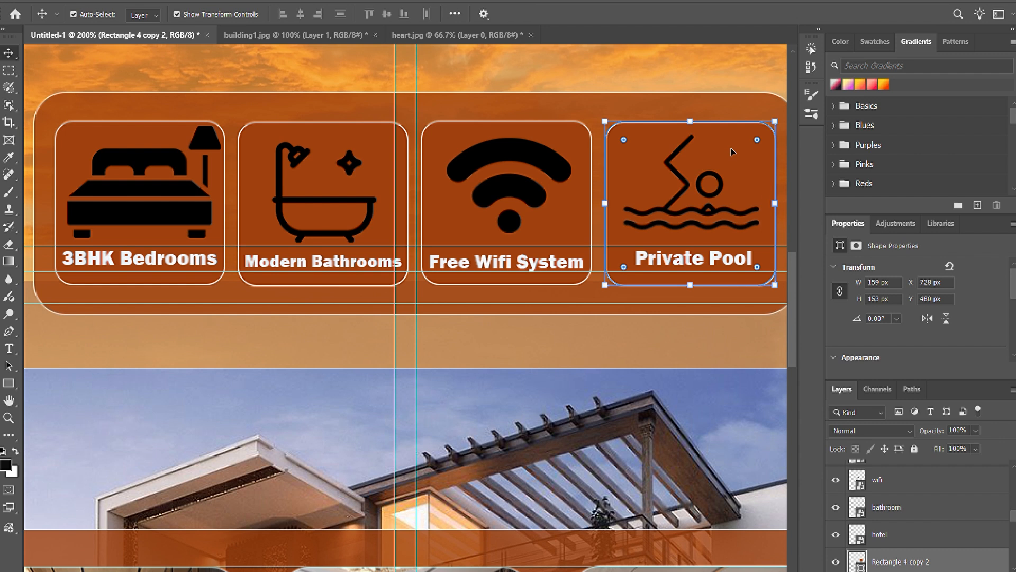
{"action": "left_click", "coordinate": [718, 71]}
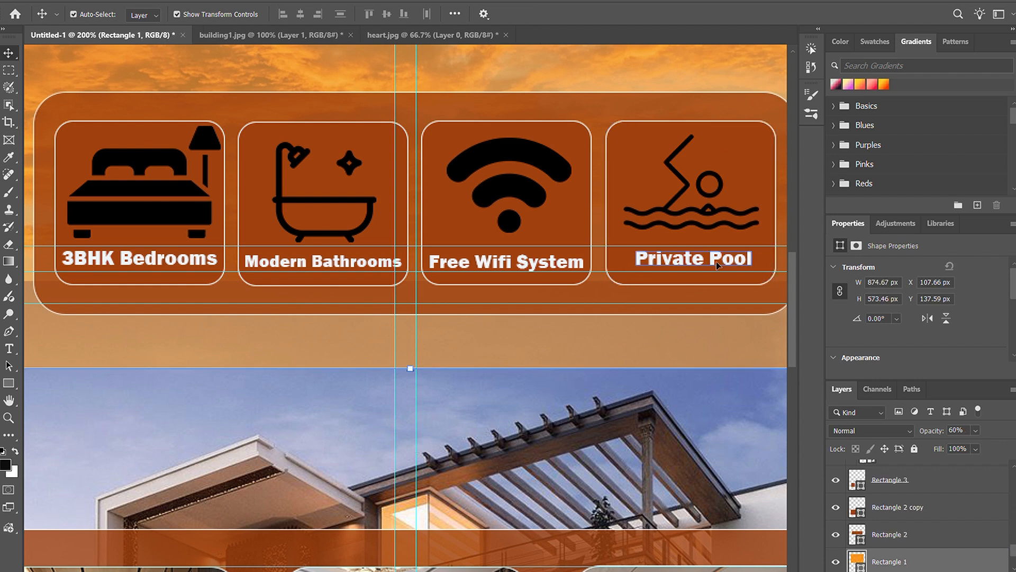
{"action": "left_click", "coordinate": [713, 260]}
{"action": "key", "text": "Down"}
{"action": "key", "text": "Down"}
{"action": "key", "text": "Down"}
{"action": "key", "text": "Down"}
{"action": "key", "text": "Down"}
{"action": "left_click", "coordinate": [718, 96]}
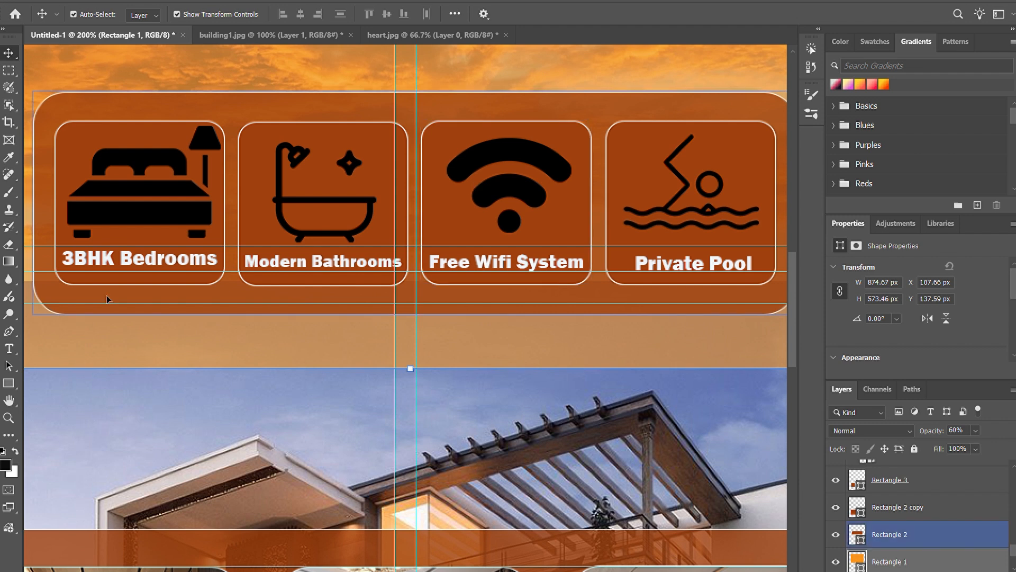
Step: Nudge the "3BHK Bedrooms" label slightly down to line it up with the other amenity labels
{"action": "left_click", "coordinate": [166, 260]}
{"action": "key", "text": "Down"}
{"action": "key", "text": "Down"}
{"action": "left_click", "coordinate": [492, 344]}
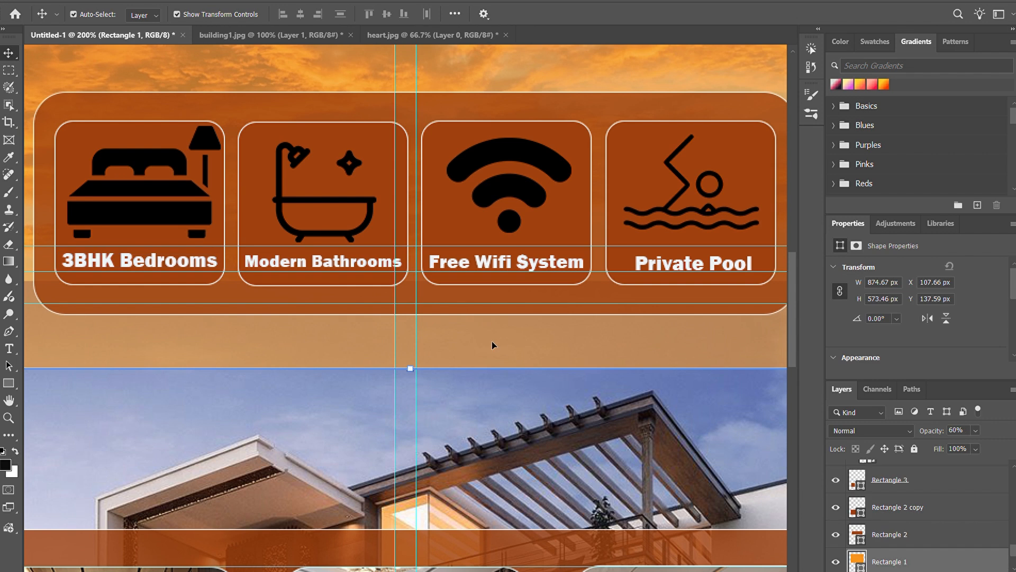
Step: Add a text reading "modern" in the upper part of the large orange panel, above all other layers, and select the word
{"action": "key", "text": "ctrl+minus"}
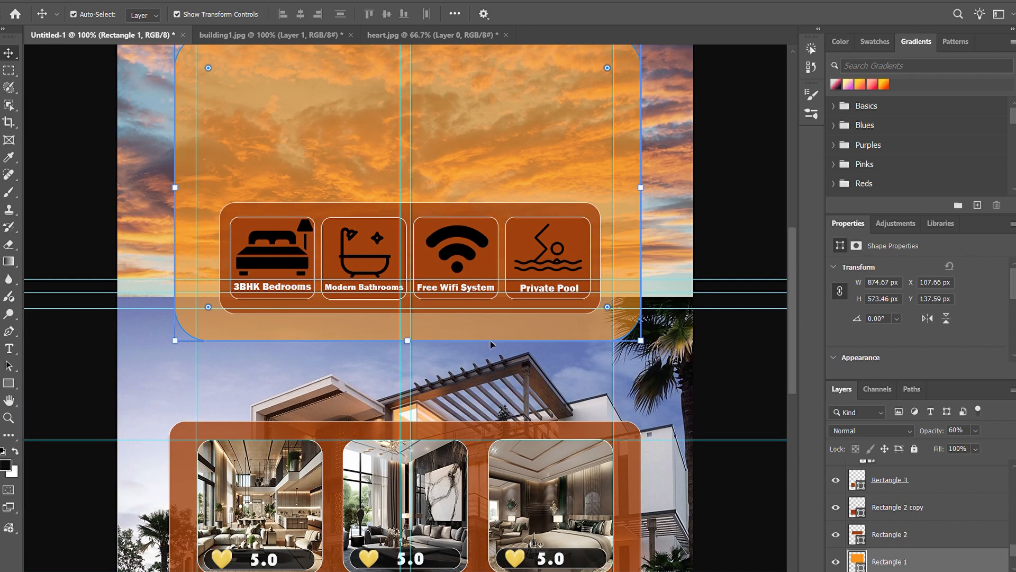
{"action": "scroll", "coordinate": [485, 334], "scroll_direction": "up", "scroll_amount": 5}
{"action": "scroll", "coordinate": [943, 492], "scroll_direction": "up", "scroll_amount": 3}
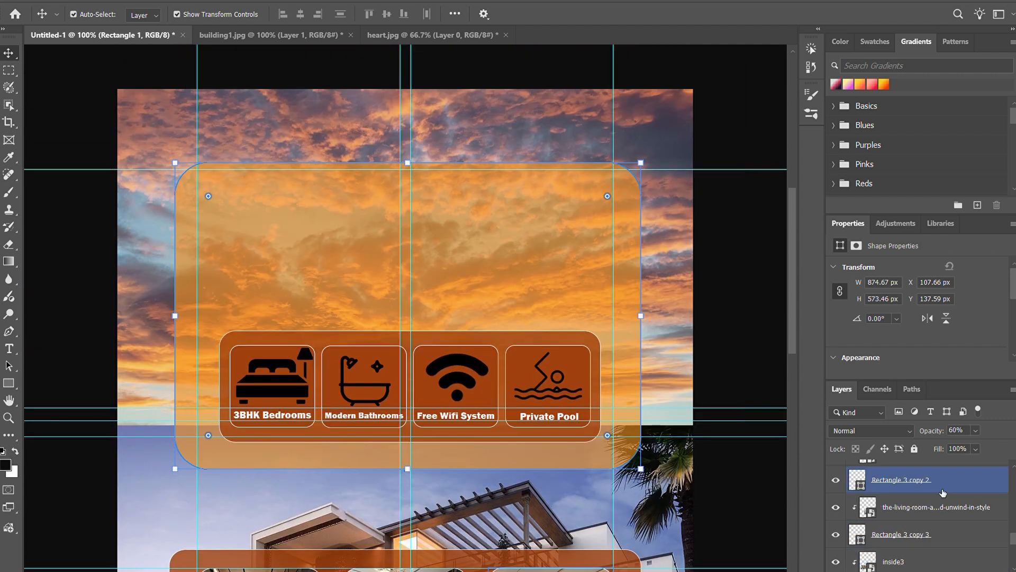
{"action": "scroll", "coordinate": [944, 493], "scroll_direction": "up", "scroll_amount": 10}
{"action": "left_click", "coordinate": [944, 476]}
{"action": "left_click", "coordinate": [978, 570]}
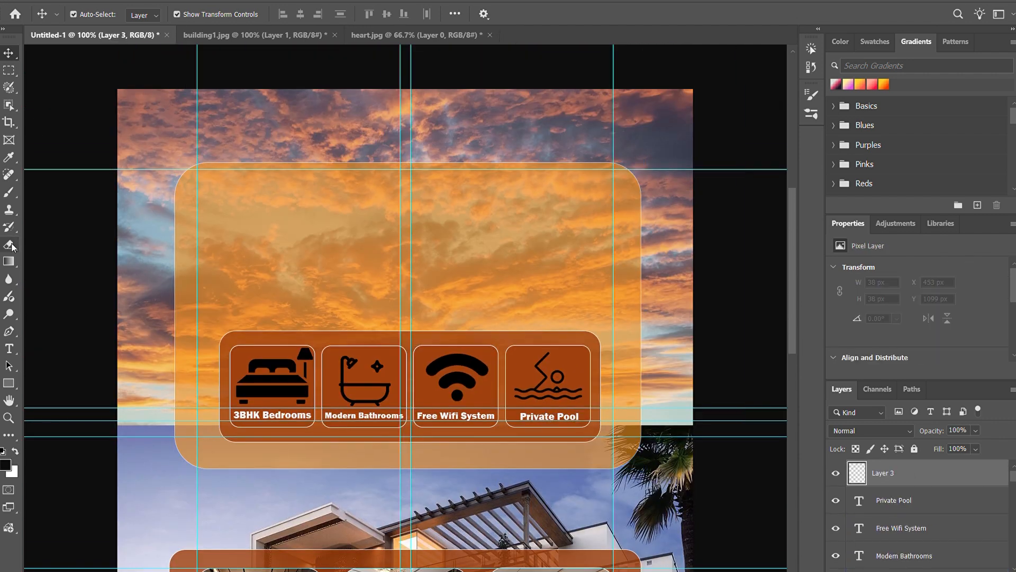
{"action": "left_click", "coordinate": [9, 348]}
{"action": "left_click", "coordinate": [335, 215]}
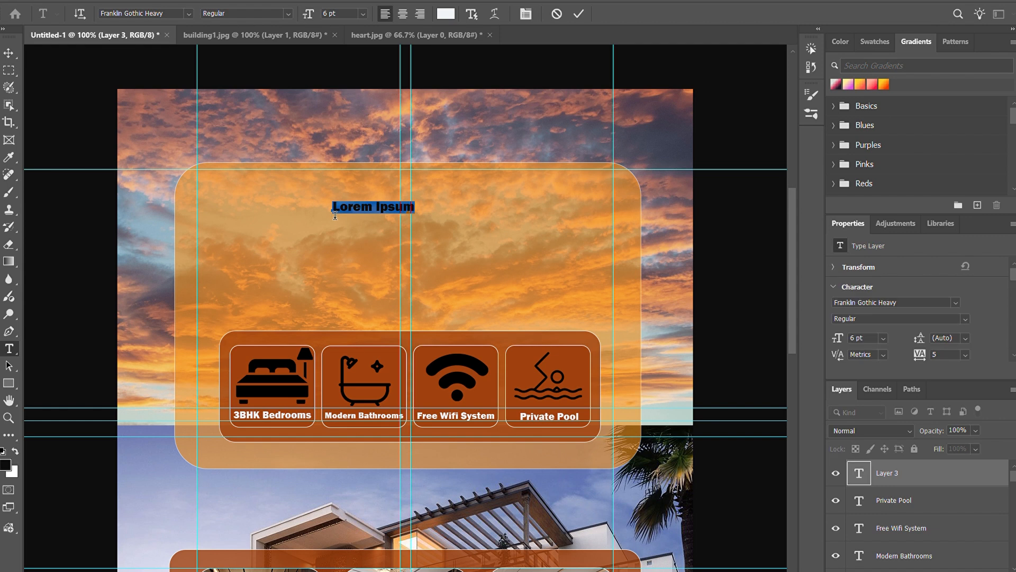
{"action": "type", "text": "M"}
{"action": "type", "text": "modern"}
{"action": "double_click", "coordinate": [364, 213]}
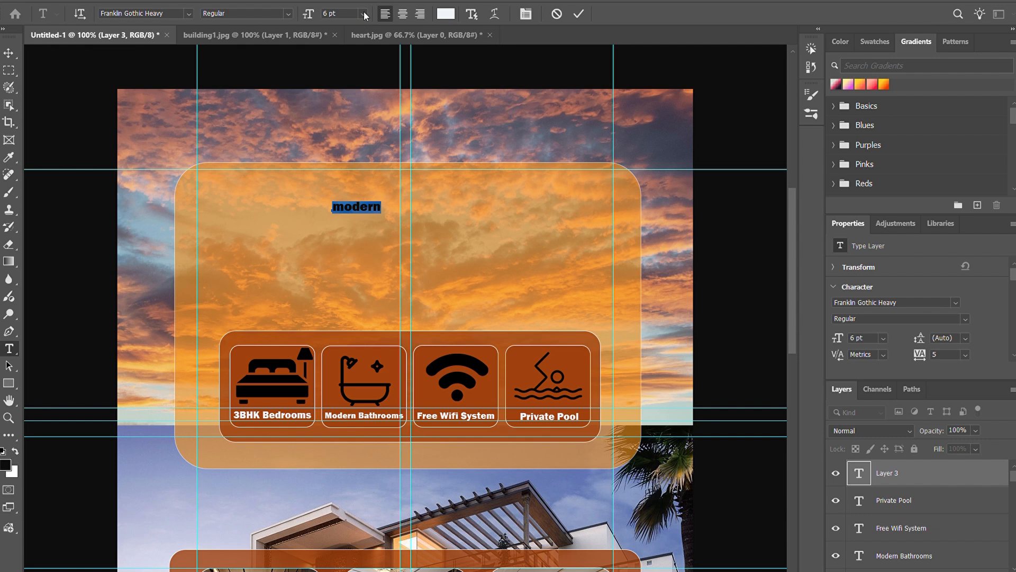
Step: Set the "modern" text's size to 18 pt and move it toward the orange panel's right edge
{"action": "left_click", "coordinate": [346, 81]}
{"action": "left_click", "coordinate": [362, 16]}
{"action": "left_click", "coordinate": [358, 126]}
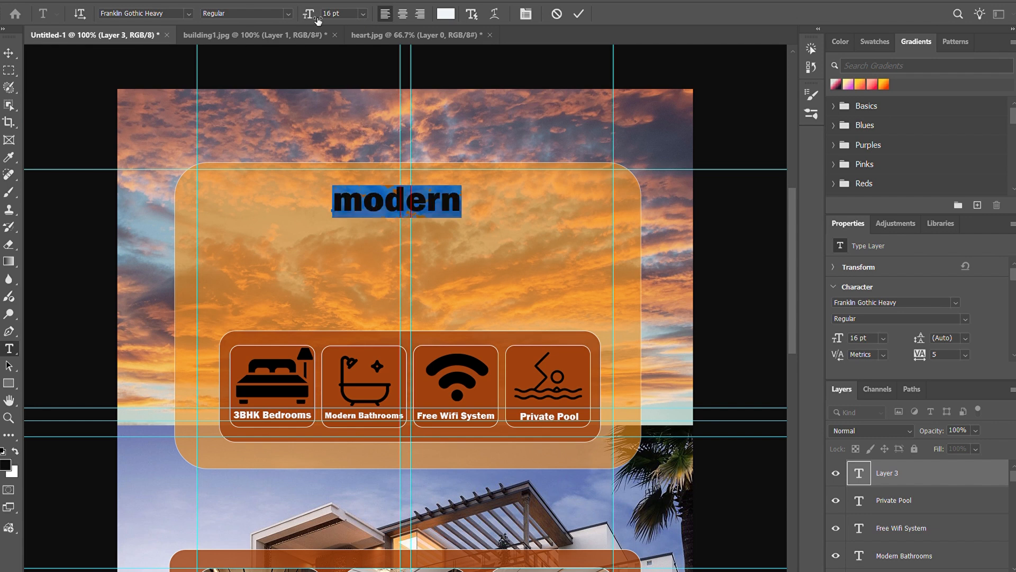
{"action": "left_click", "coordinate": [362, 16]}
{"action": "left_click", "coordinate": [348, 136]}
{"action": "left_click_drag", "start_coordinate": [438, 245], "coordinate": [623, 275]}
Step: Change the "modern" text's font to Brush Script MT and move it back to the panel's upper centre
{"action": "left_click", "coordinate": [188, 15]}
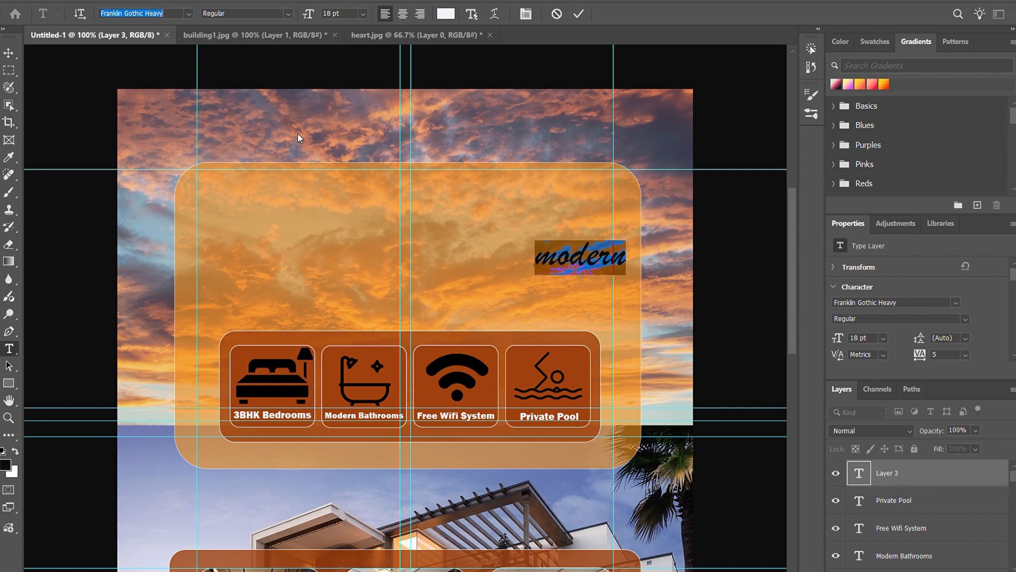
{"action": "left_click", "coordinate": [311, 178]}
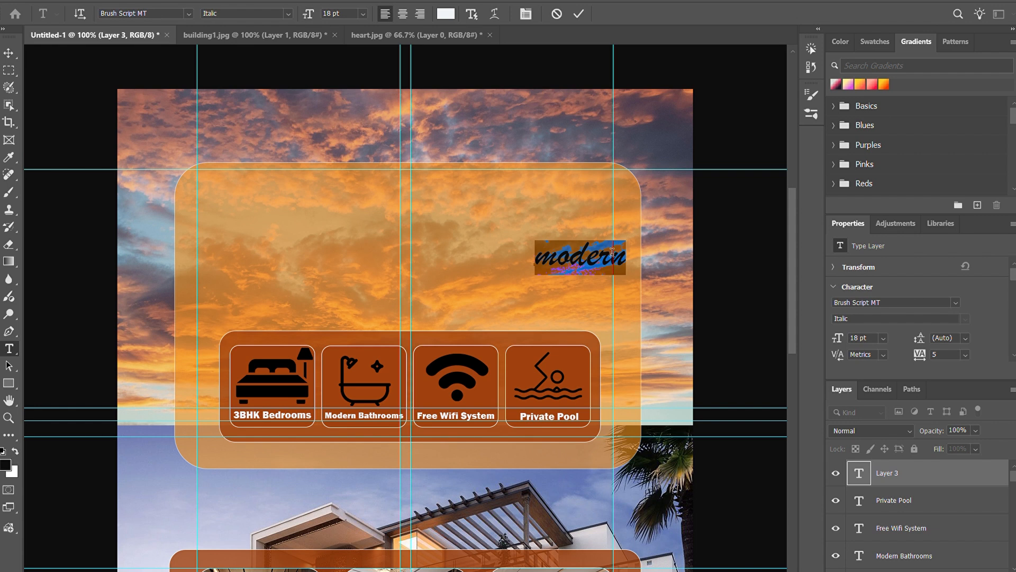
{"action": "left_click_drag", "start_coordinate": [519, 281], "coordinate": [418, 252]}
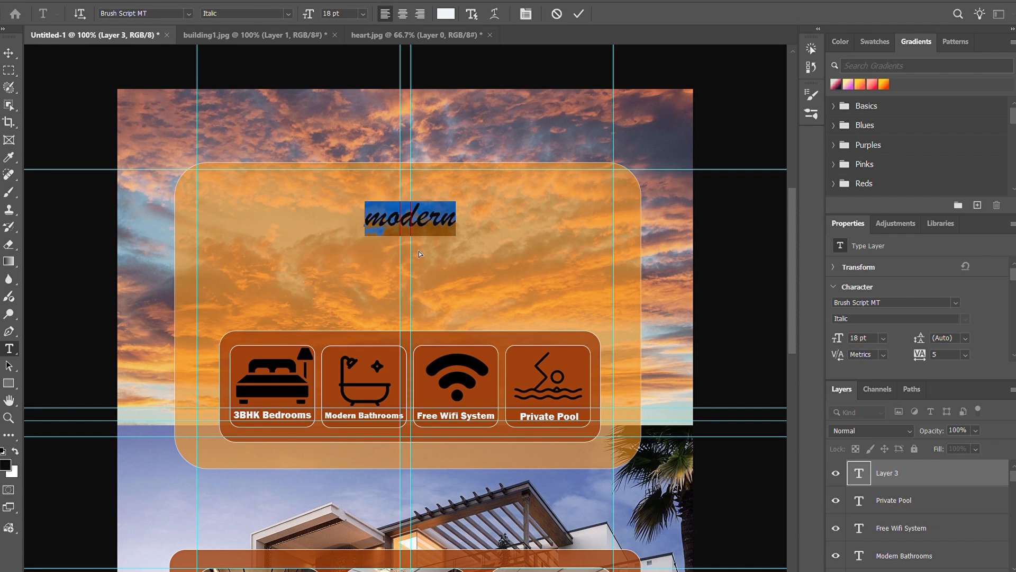
Step: Enlarge the "modern" text to 30 pt and centre it near the top of the orange panel
{"action": "left_click", "coordinate": [363, 14]}
{"action": "left_click", "coordinate": [348, 154]}
{"action": "left_click_drag", "start_coordinate": [472, 255], "coordinate": [441, 261]}
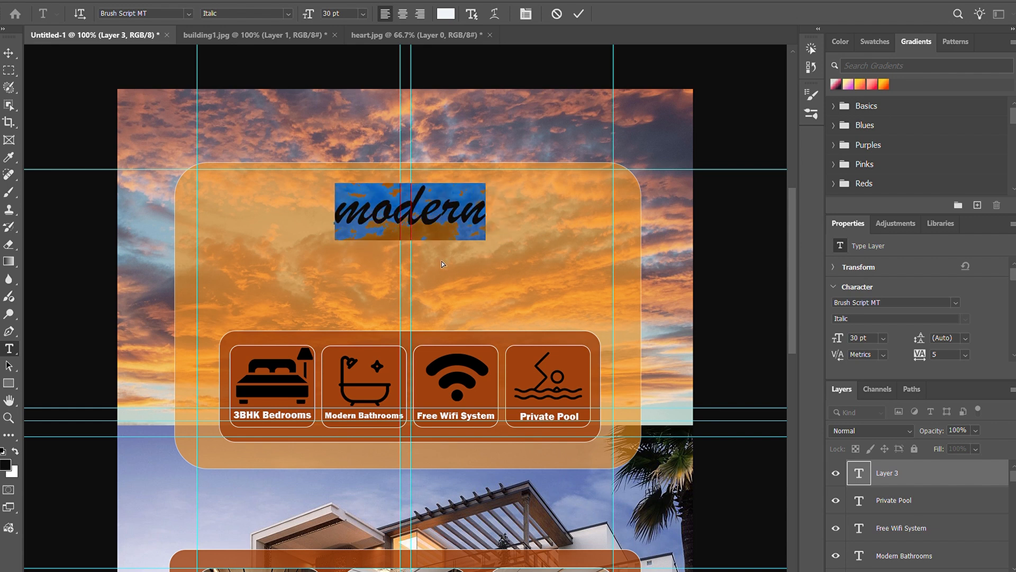
{"action": "left_click", "coordinate": [579, 14]}
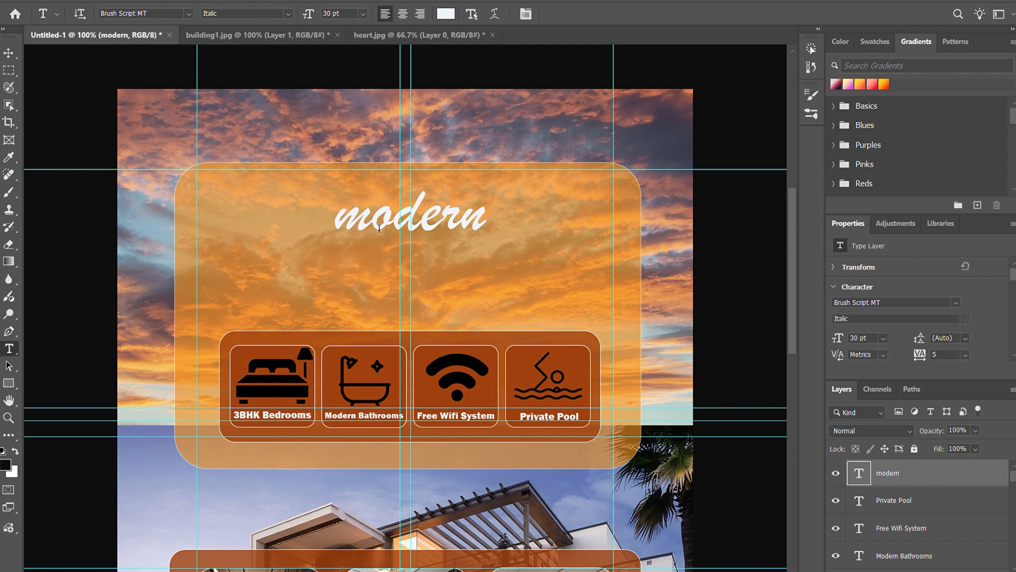
{"action": "left_click", "coordinate": [9, 54]}
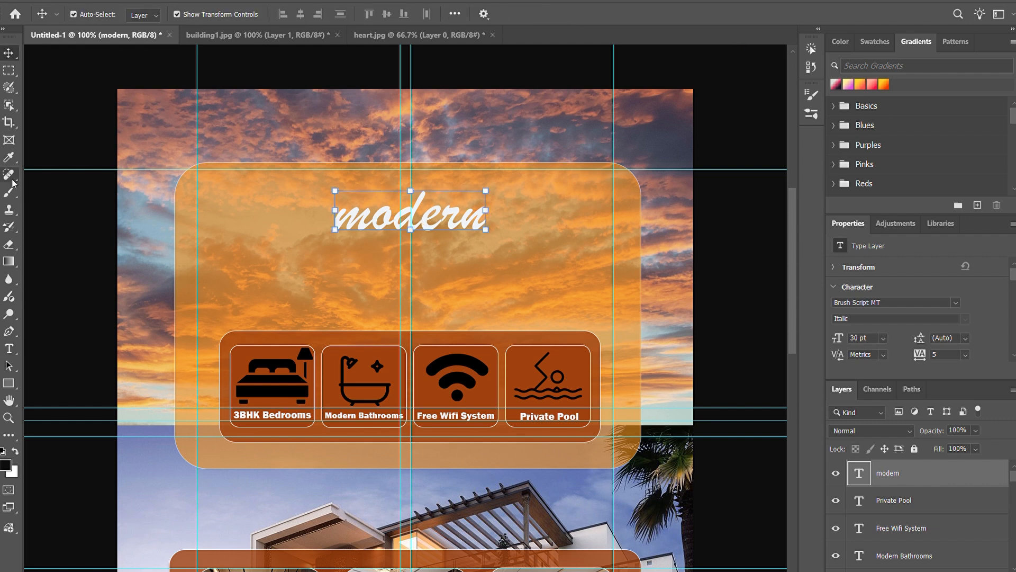
Step: Add a text reading "VILLAS" on a new layer below "modern" in the large orange panel and select the word
{"action": "left_click", "coordinate": [977, 571]}
{"action": "left_click", "coordinate": [9, 348]}
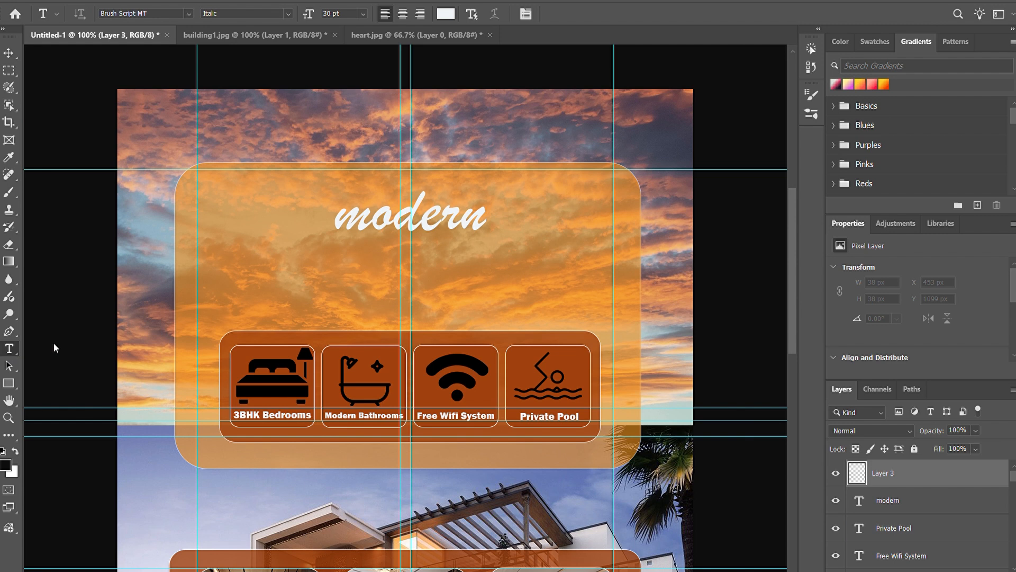
{"action": "left_click", "coordinate": [355, 283]}
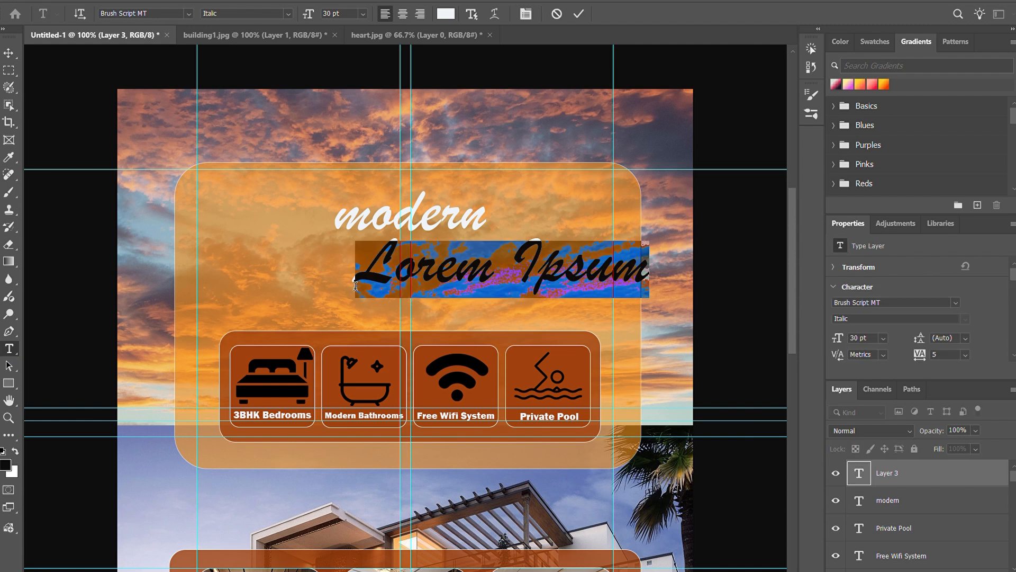
{"action": "type", "text": "VILLAS"}
{"action": "double_click", "coordinate": [435, 263]}
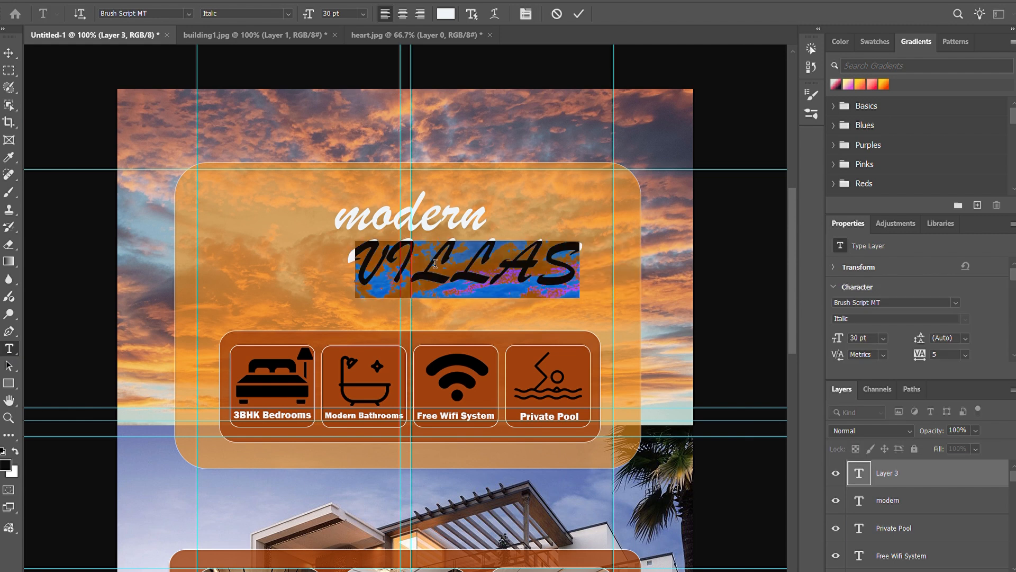
Step: Try the Casey and Avebury fonts on the "VILLAS" text and move the word beneath "modern"
{"action": "left_click", "coordinate": [189, 14]}
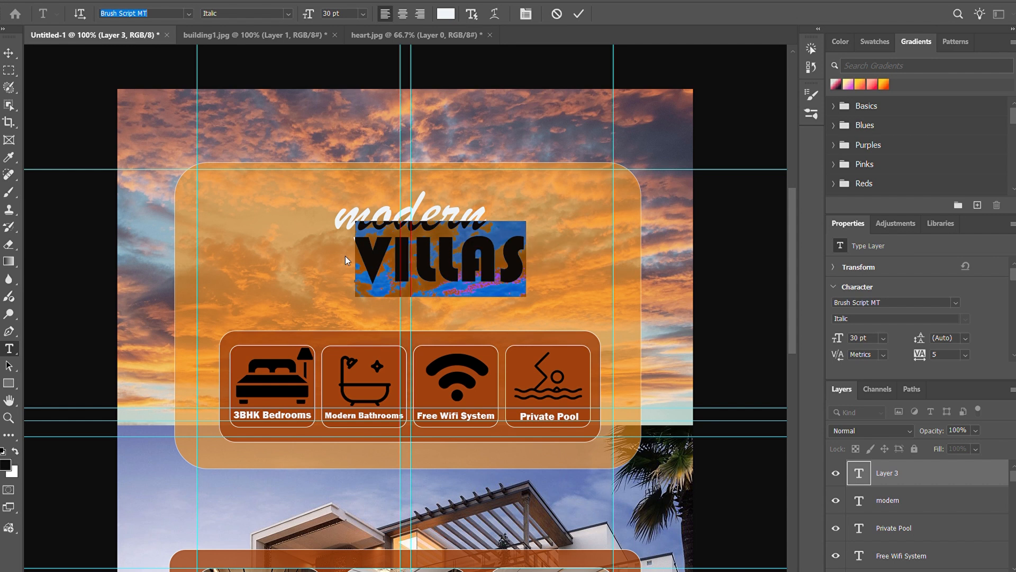
{"action": "left_click", "coordinate": [321, 422]}
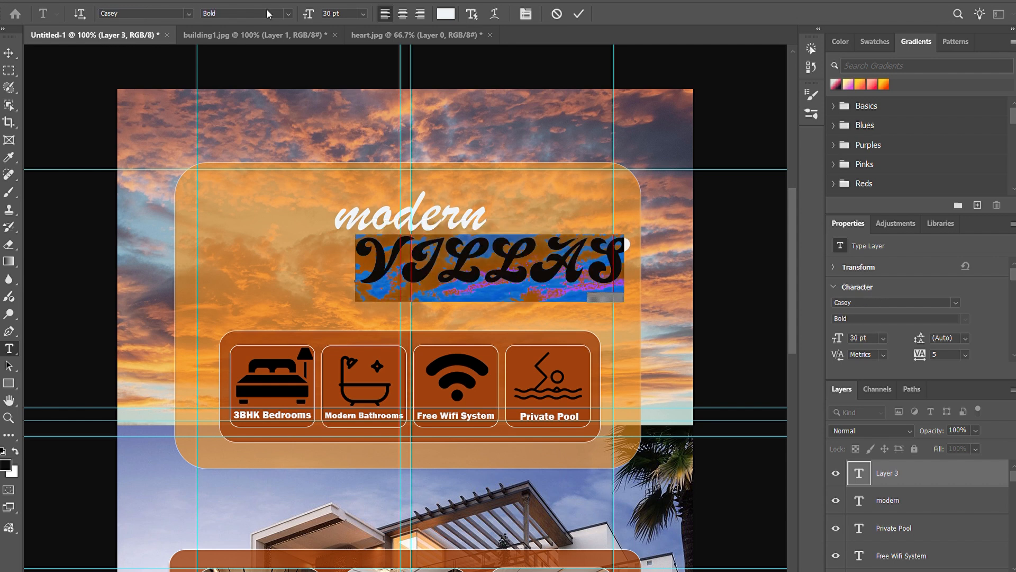
{"action": "left_click", "coordinate": [188, 13]}
{"action": "left_click", "coordinate": [288, 312]}
{"action": "left_click", "coordinate": [578, 14]}
{"action": "double_click", "coordinate": [509, 273]}
{"action": "left_click_drag", "start_coordinate": [547, 311], "coordinate": [423, 323]}
{"action": "left_click", "coordinate": [578, 14]}
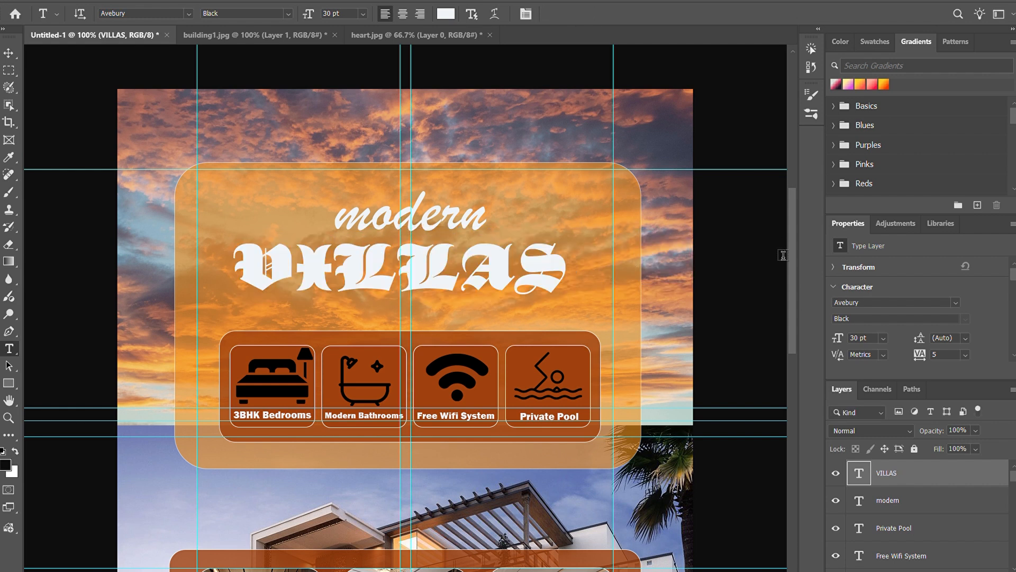
Step: Change the "VILLAS" text's font to Bernard MT Condensed and centre the word directly beneath "modern"
{"action": "double_click", "coordinate": [490, 274]}
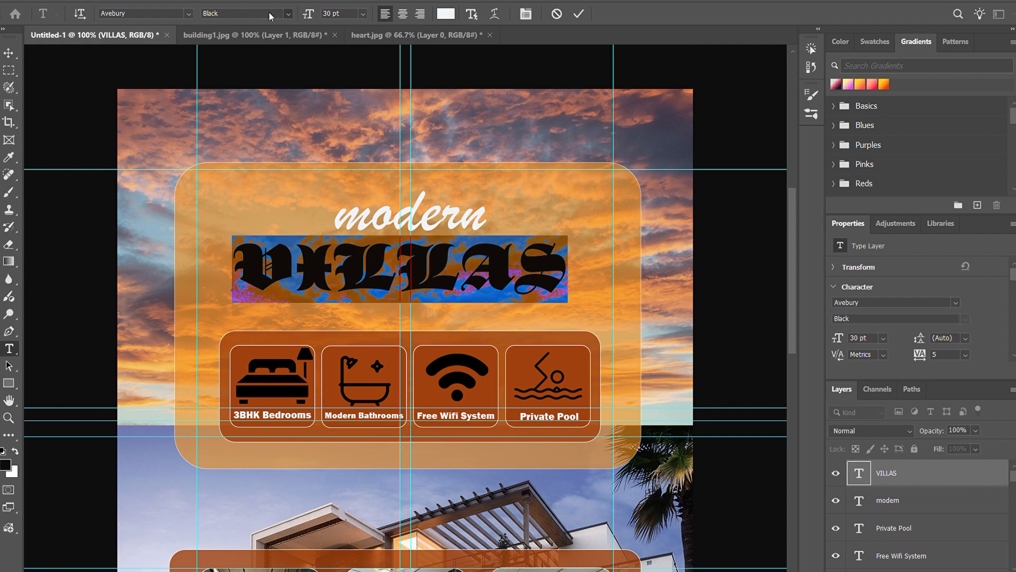
{"action": "left_click", "coordinate": [188, 13]}
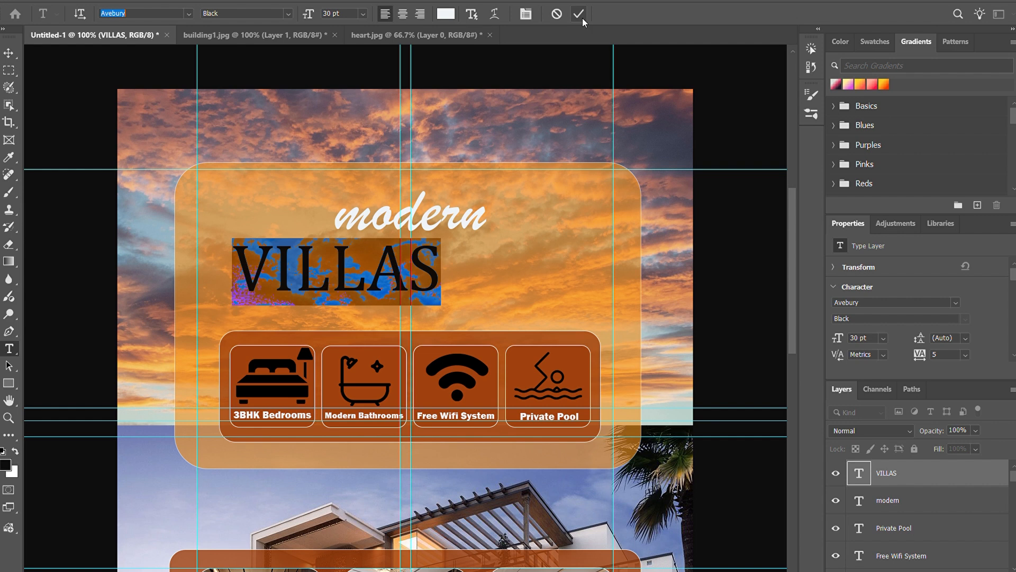
{"action": "left_click", "coordinate": [191, 13]}
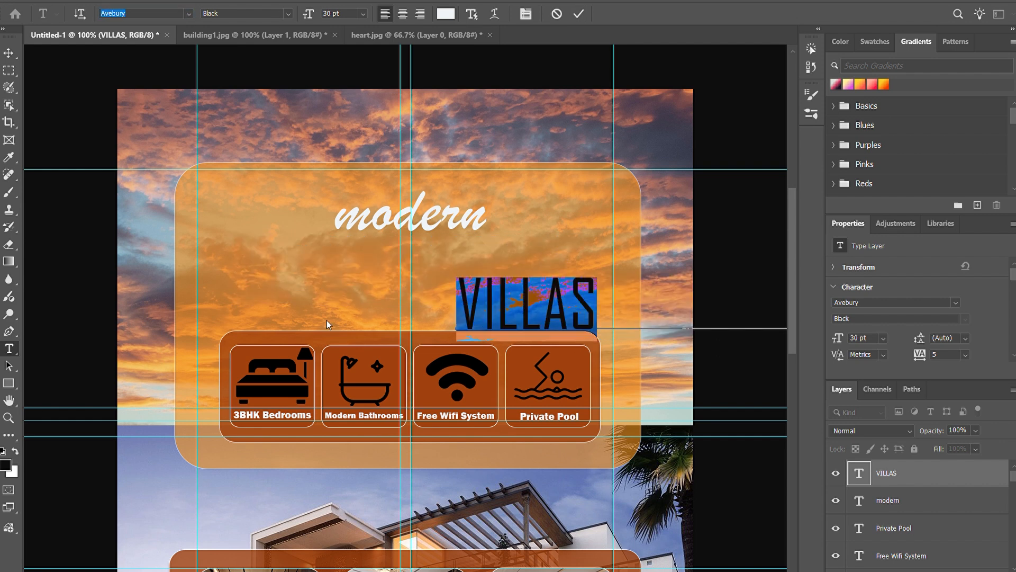
{"action": "left_click", "coordinate": [332, 392]}
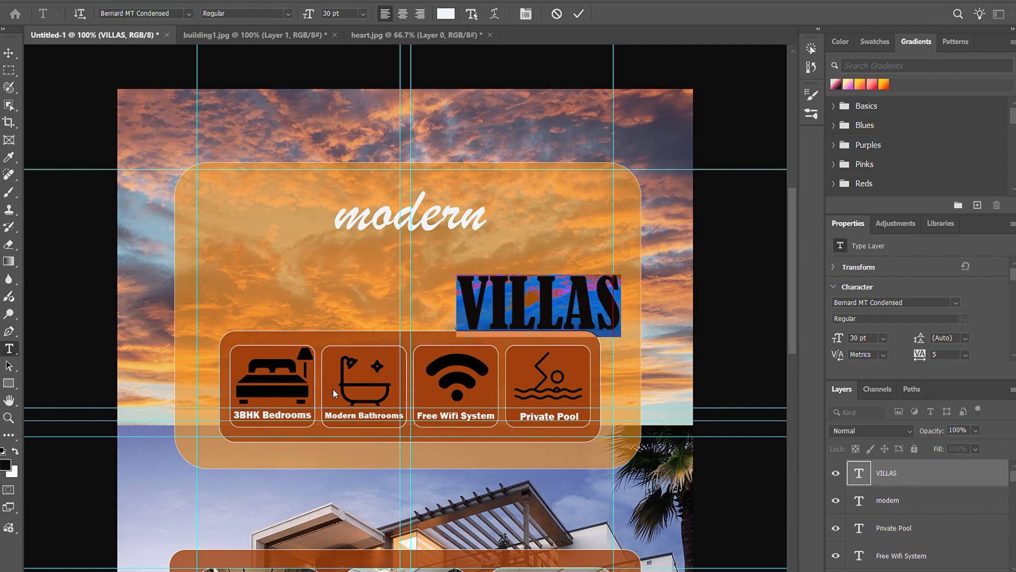
{"action": "left_click_drag", "start_coordinate": [633, 340], "coordinate": [503, 300]}
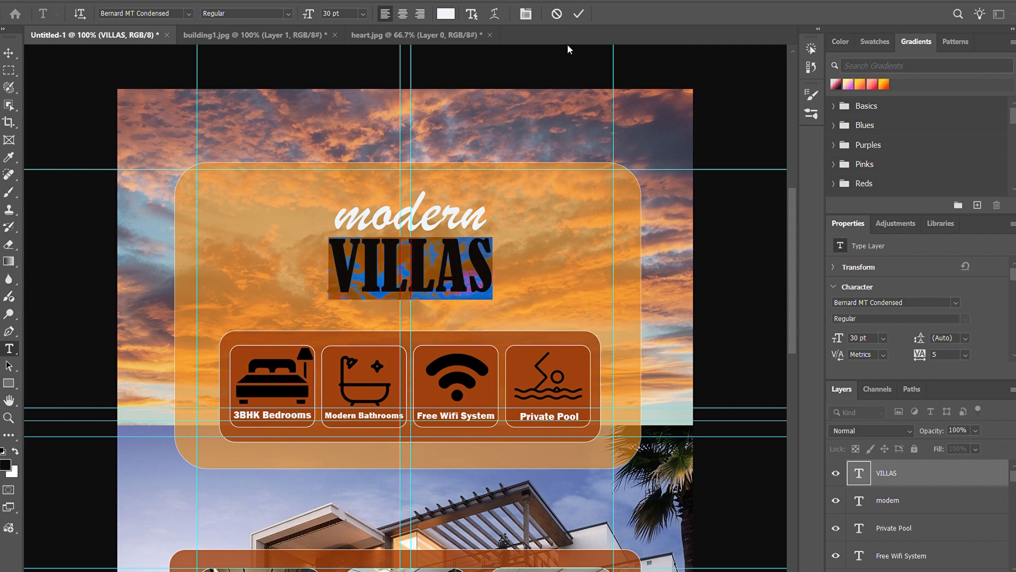
{"action": "scroll", "coordinate": [549, 209], "scroll_direction": "down", "scroll_amount": 1}
{"action": "scroll", "coordinate": [549, 205], "scroll_direction": "down", "scroll_amount": 3}
{"action": "scroll", "coordinate": [549, 206], "scroll_direction": "up", "scroll_amount": 1}
{"action": "left_click", "coordinate": [580, 15]}
{"action": "scroll", "coordinate": [743, 226], "scroll_direction": "up", "scroll_amount": 1}
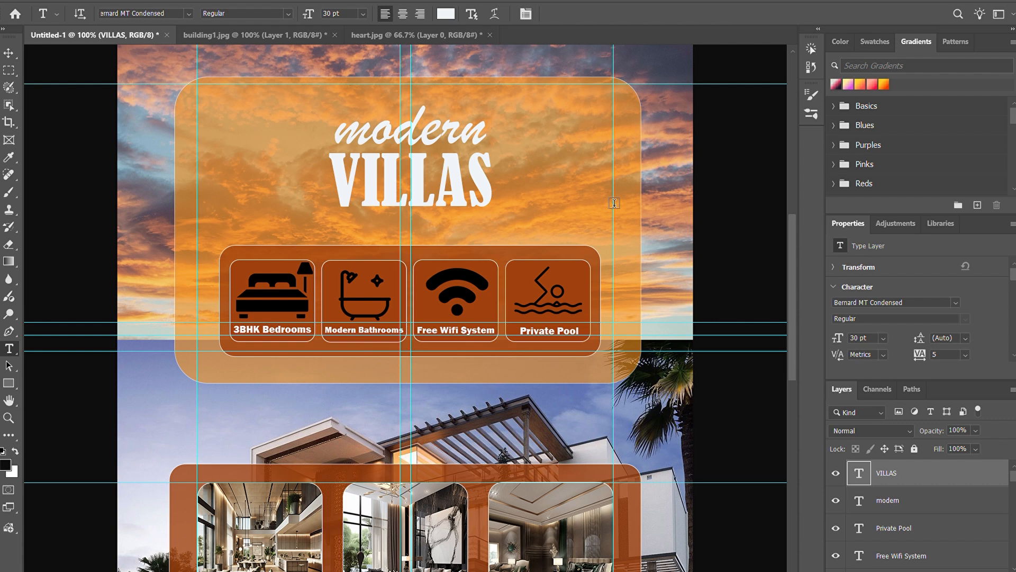
{"action": "key", "text": "ctrl+minus"}
{"action": "scroll", "coordinate": [614, 202], "scroll_direction": "down", "scroll_amount": 2}
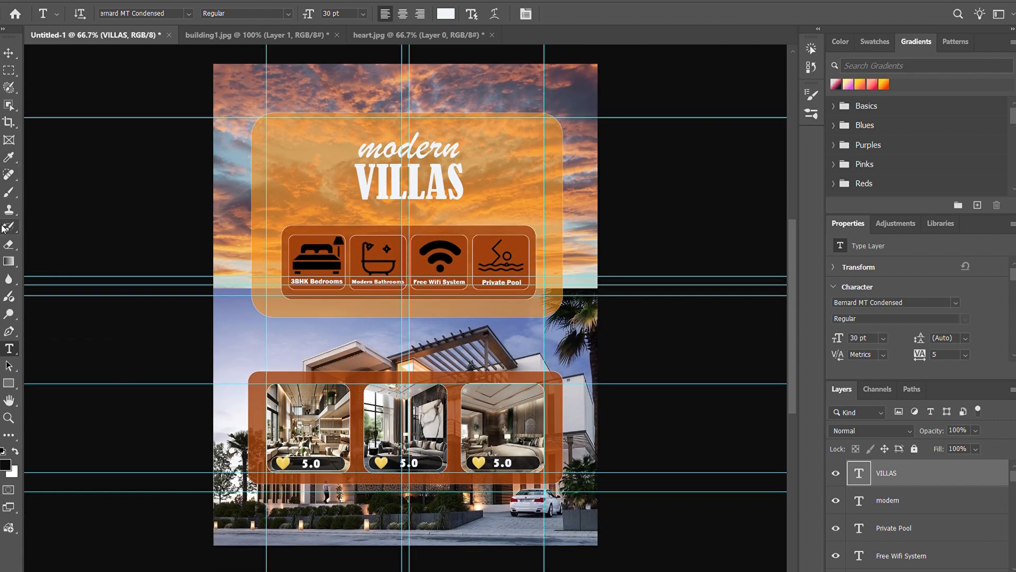
{"action": "key", "text": "b"}
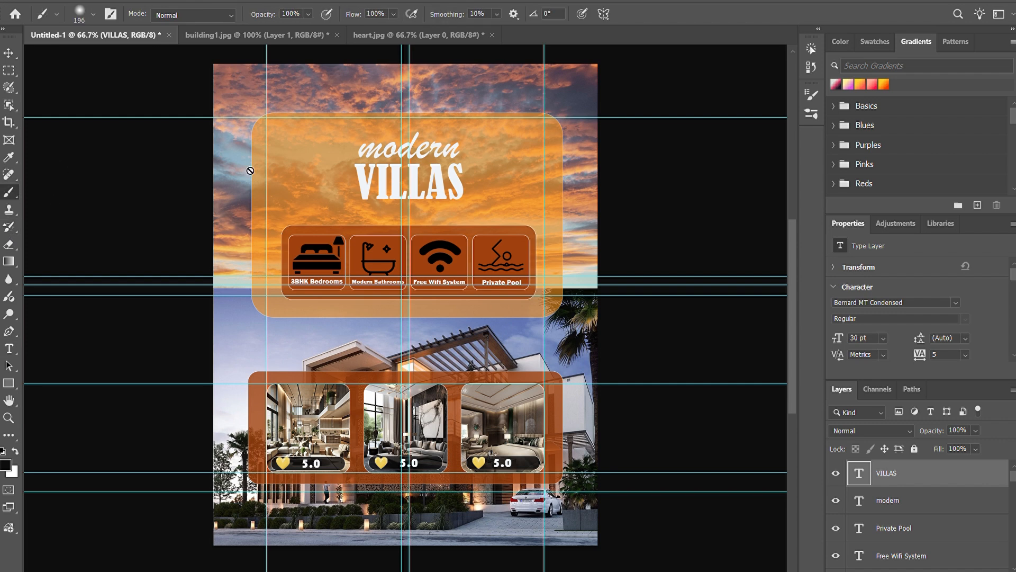
{"action": "key", "text": "ctrl+shift+alt+n"}
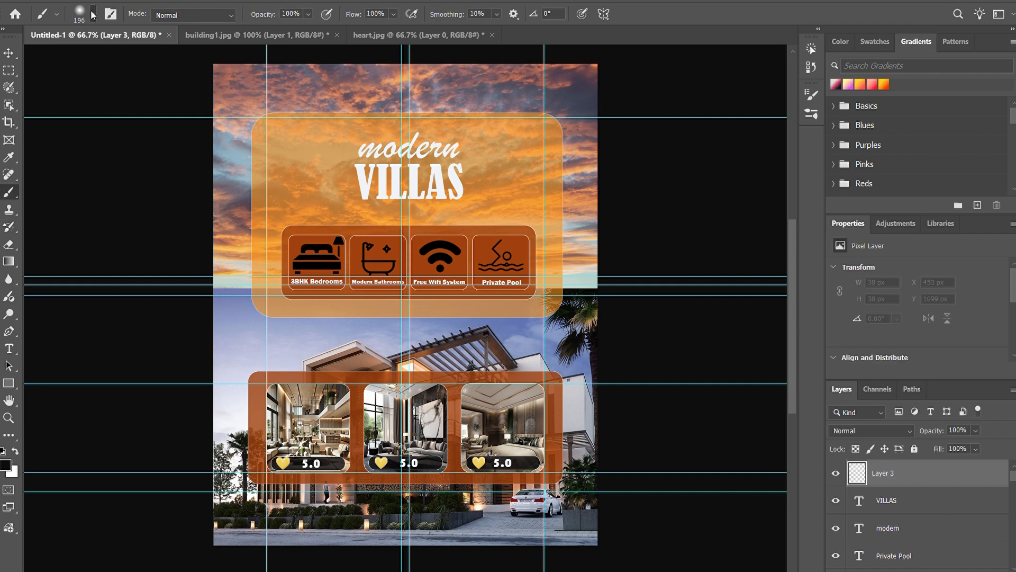
{"action": "key", "text": "bracketleft"}
{"action": "key", "text": "bracketleft"}
{"action": "key", "text": "bracketleft"}
{"action": "key", "text": "period"}
{"action": "key", "text": "period"}
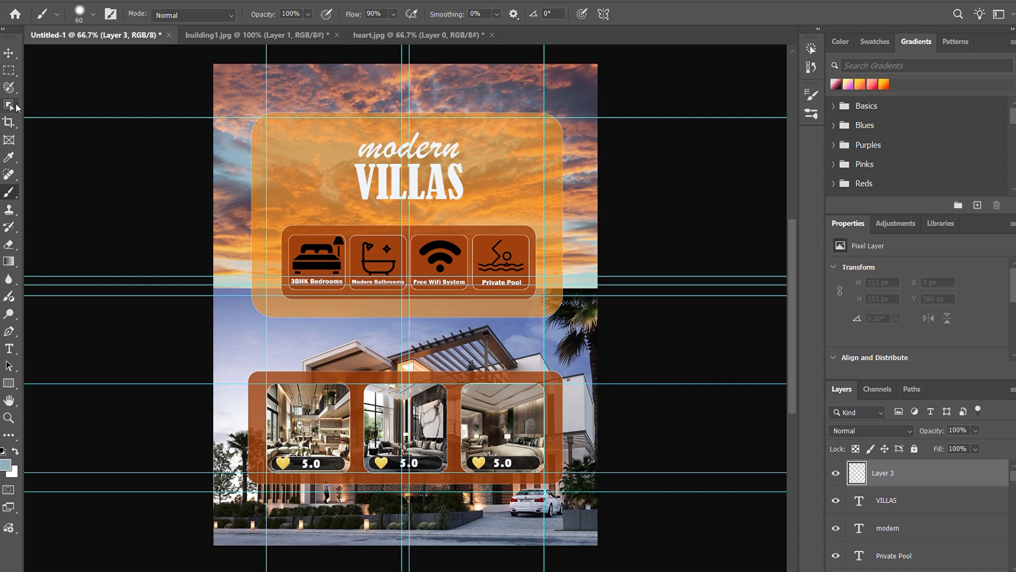
{"action": "key", "text": "v"}
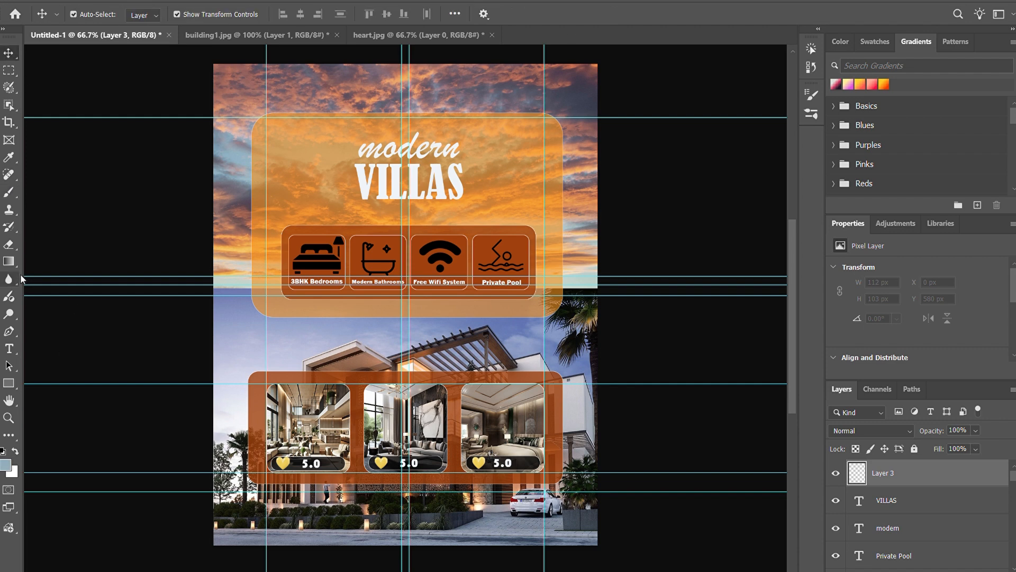
Step: Draw a rectangle about 1095 × 55 px across the full poster width where the sky meets the building photo, and fill it black
{"action": "left_click", "coordinate": [8, 383]}
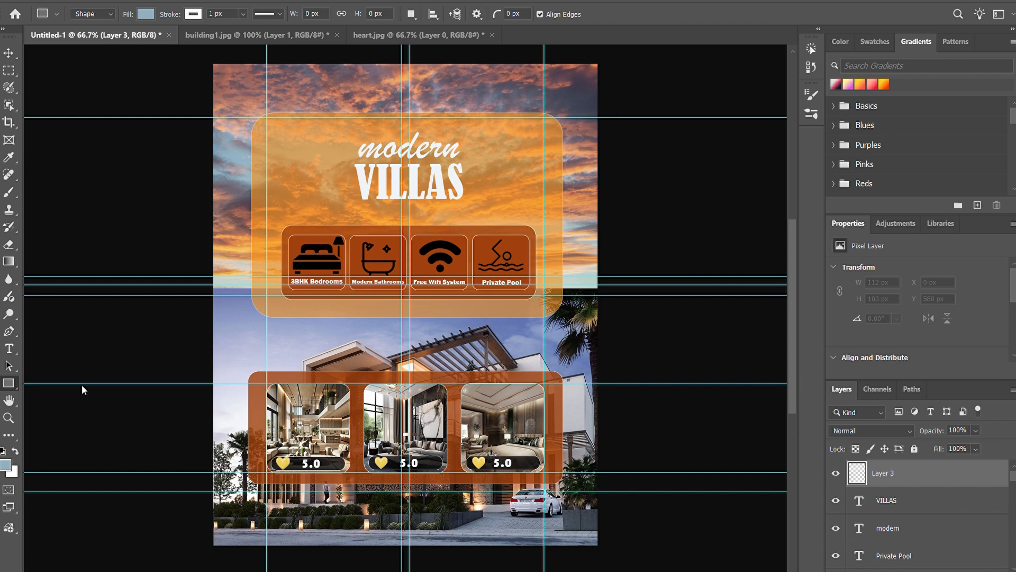
{"action": "left_click_drag", "start_coordinate": [217, 280], "coordinate": [602, 297]}
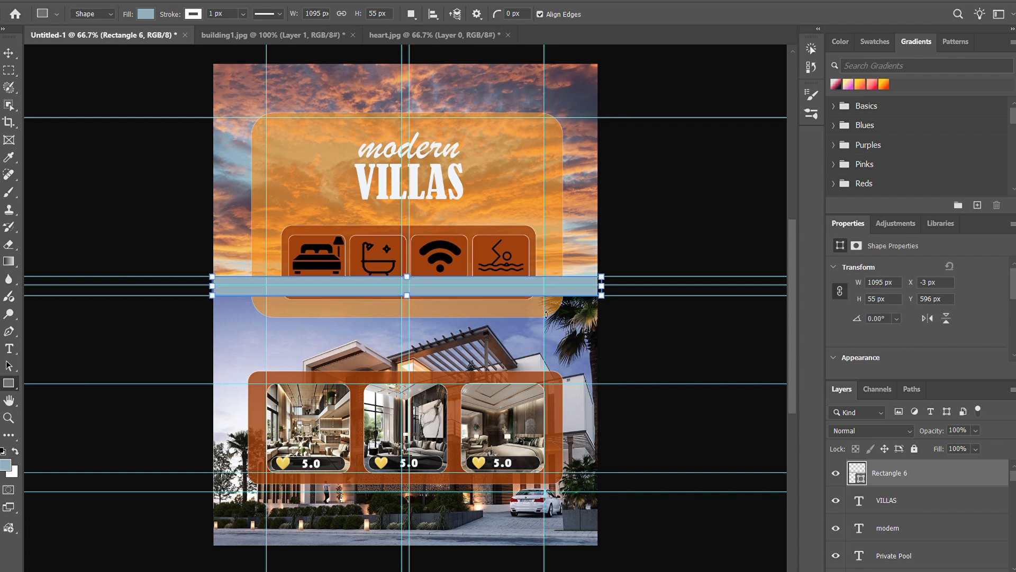
{"action": "key", "text": "i"}
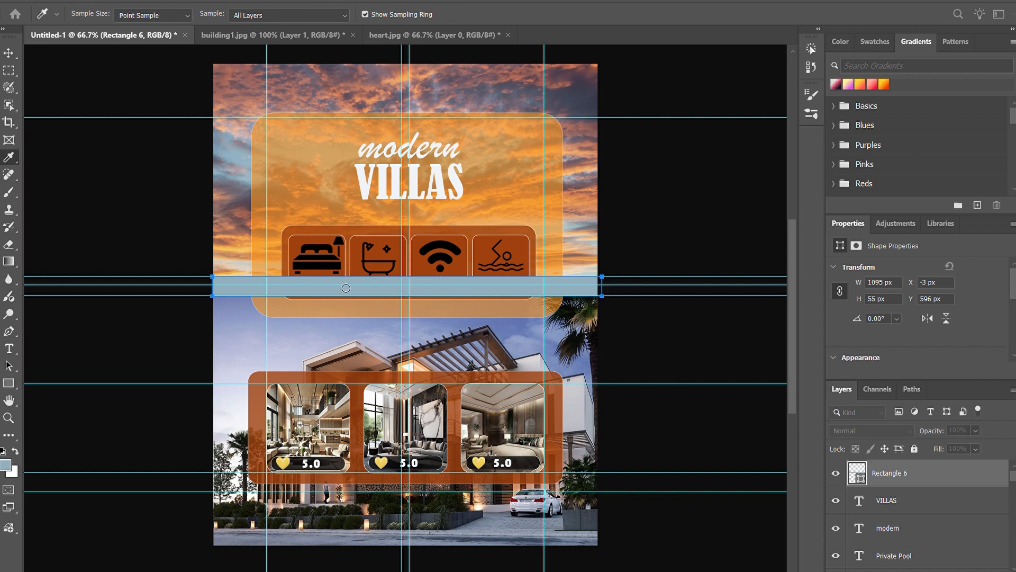
{"action": "left_click", "coordinate": [638, 181]}
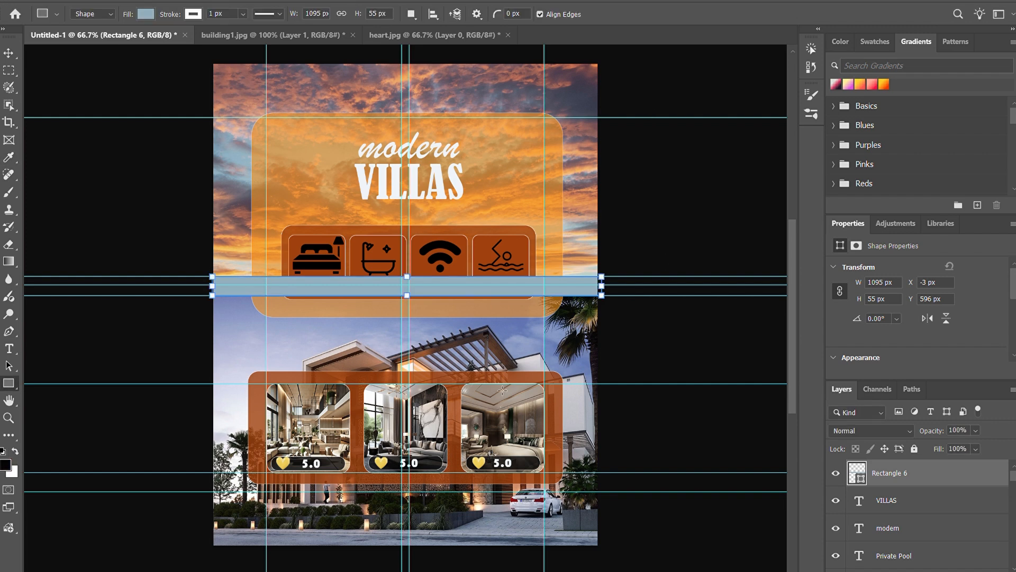
{"action": "key", "text": "alt+BackSpace"}
Step: Move the black strip's layer below the large orange panel's layer, directly above the building photo, and deselect it
{"action": "left_click_drag", "start_coordinate": [931, 475], "coordinate": [951, 562]}
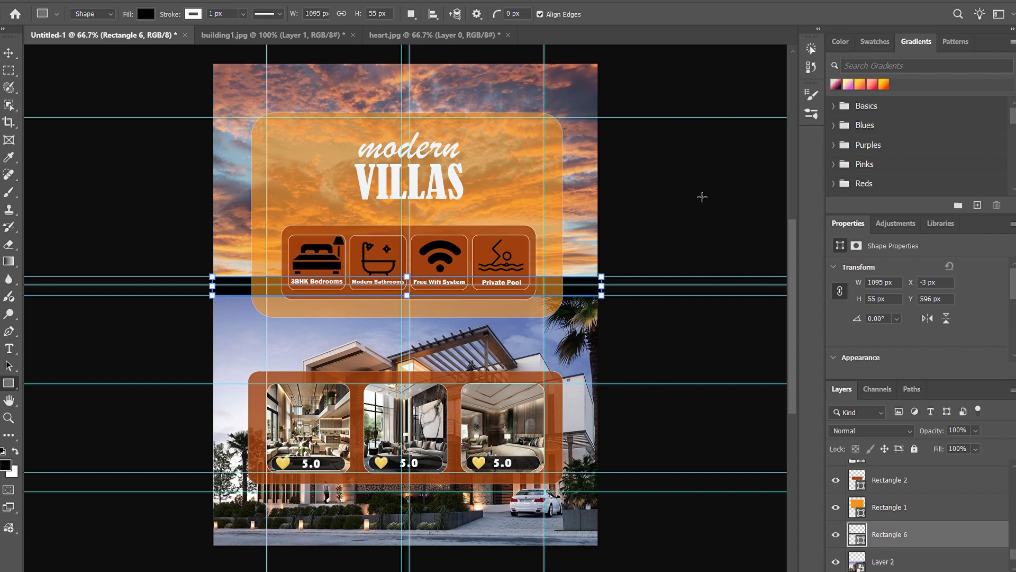
{"action": "left_click", "coordinate": [9, 51]}
{"action": "left_click", "coordinate": [68, 74]}
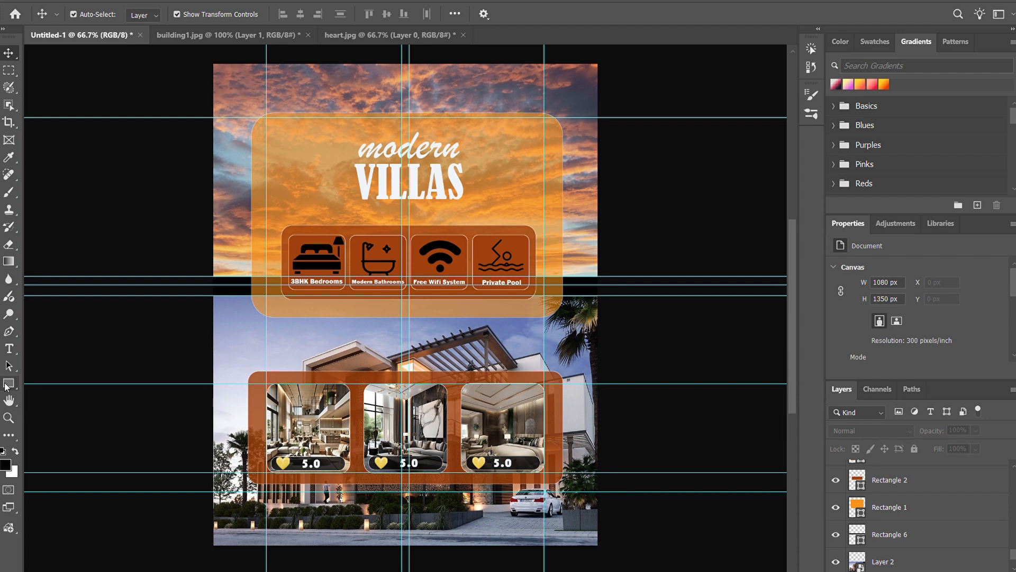
Step: Draw a black rectangle about 1117 × 49 px along the poster's bottom edge, on a new layer above all others
{"action": "scroll", "coordinate": [951, 522], "scroll_direction": "up", "scroll_amount": 3}
{"action": "scroll", "coordinate": [951, 523], "scroll_direction": "up", "scroll_amount": 6}
{"action": "left_click", "coordinate": [945, 478]}
{"action": "left_click", "coordinate": [977, 570]}
{"action": "key", "text": "u"}
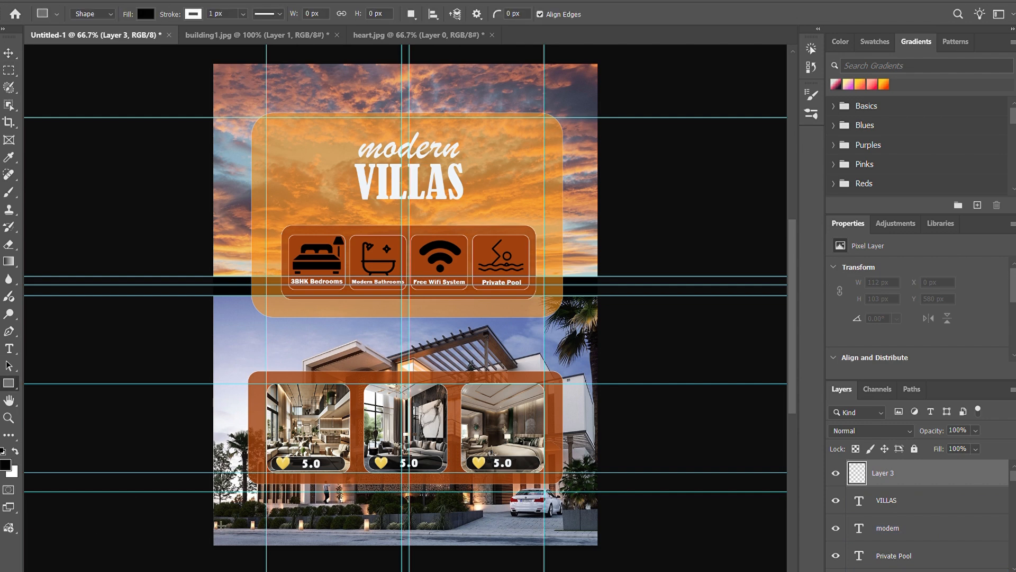
{"action": "left_click_drag", "start_coordinate": [226, 534], "coordinate": [613, 552]}
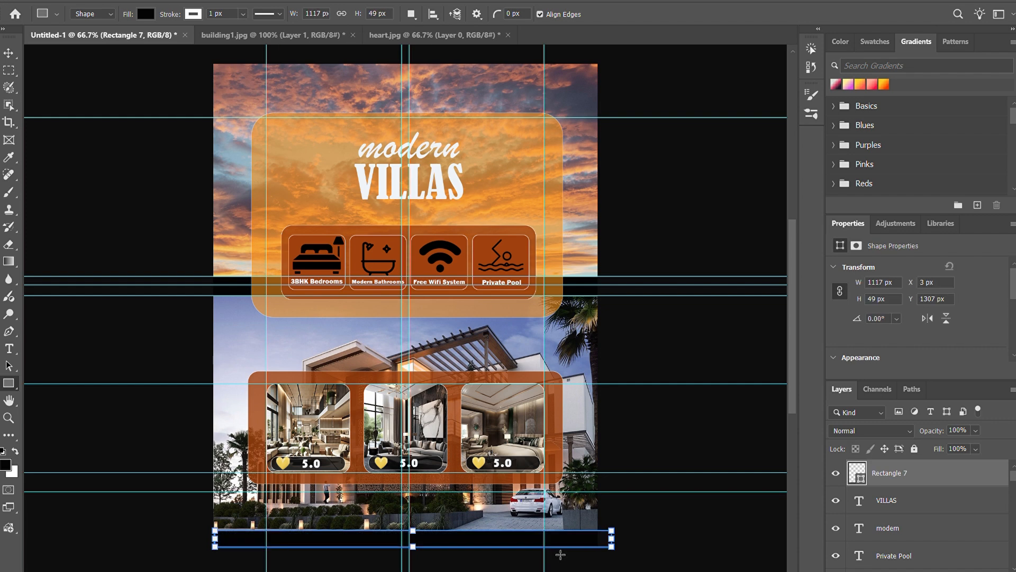
Step: Scale the bottom bar to about 112% and position it to span the full width of the poster's bottom edge
{"action": "key", "text": "v"}
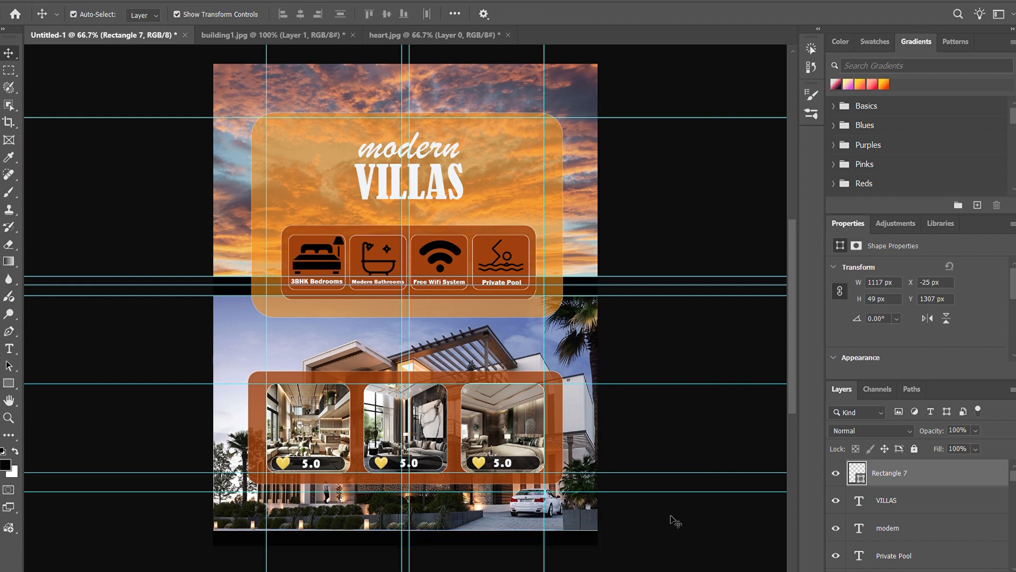
{"action": "left_click_drag", "start_coordinate": [583, 547], "coordinate": [580, 546]}
{"action": "left_click", "coordinate": [567, 557]}
{"action": "left_click_drag", "start_coordinate": [431, 542], "coordinate": [417, 531]}
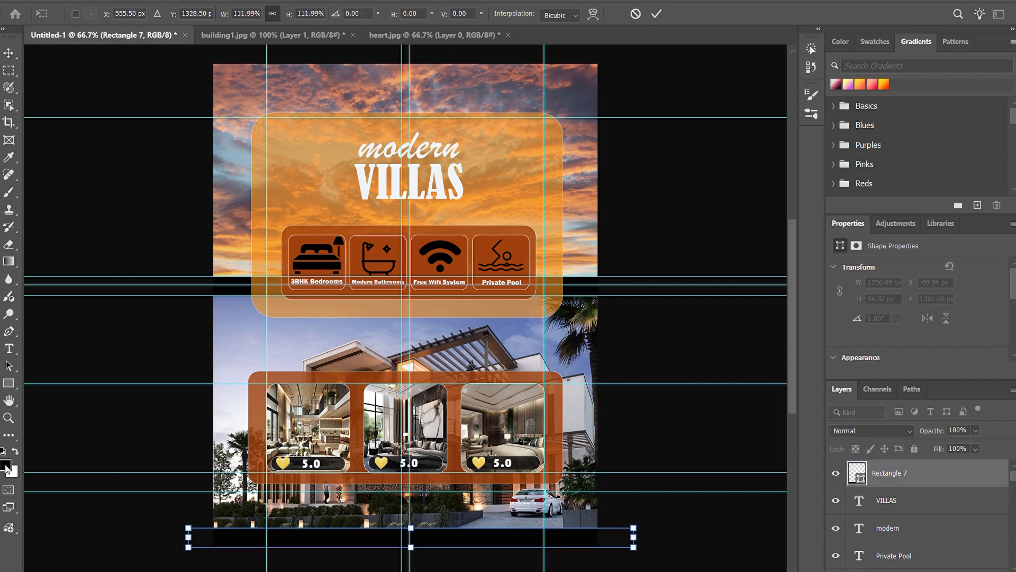
{"action": "key", "text": "Return"}
Step: Fill the bottom bar with the interior-photo panel's reddish orange and set its opacity to 85%
{"action": "key", "text": "i"}
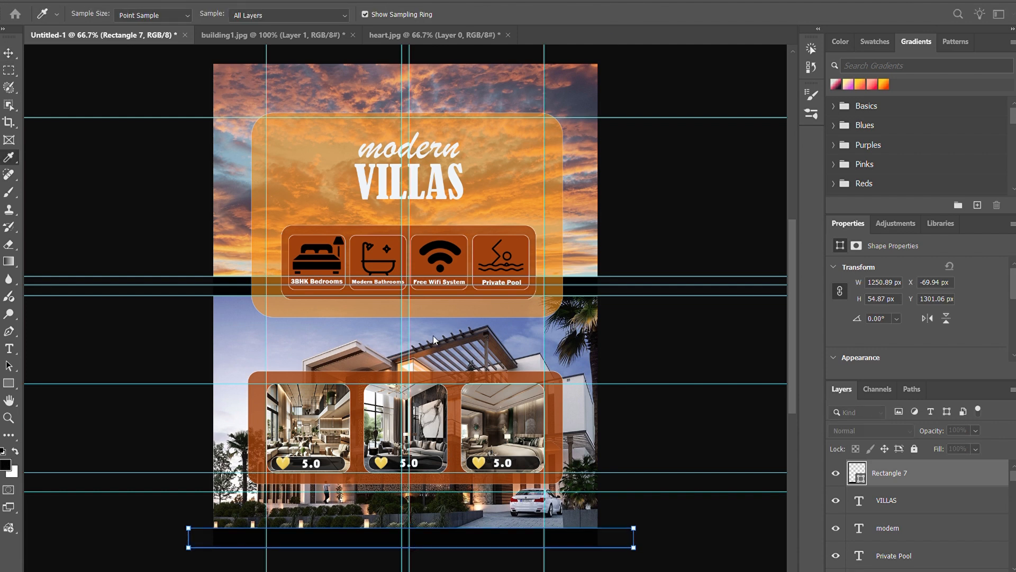
{"action": "left_click", "coordinate": [613, 110]}
{"action": "key", "text": "alt+BackSpace"}
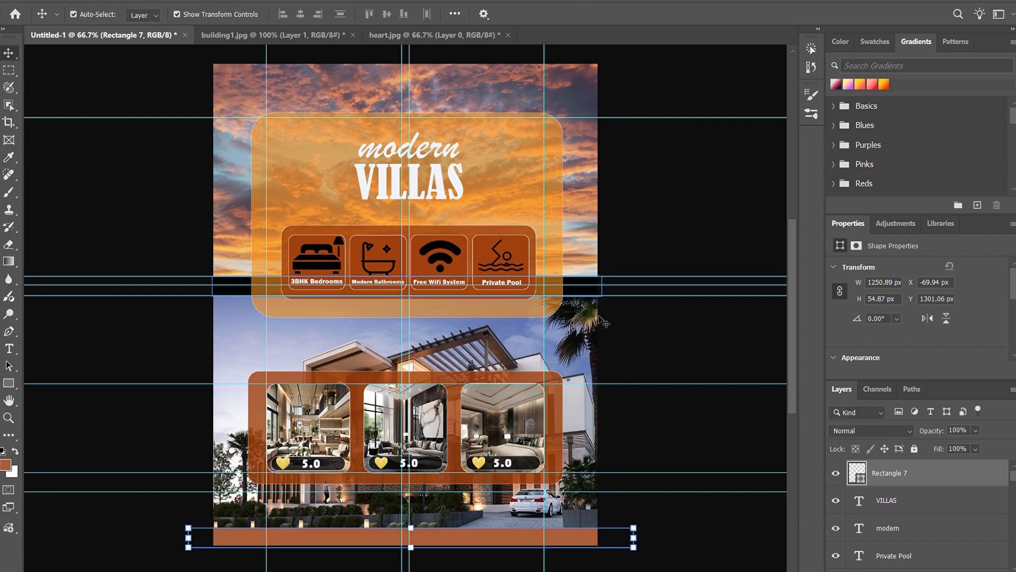
{"action": "key", "text": "8"}
{"action": "key", "text": "5"}
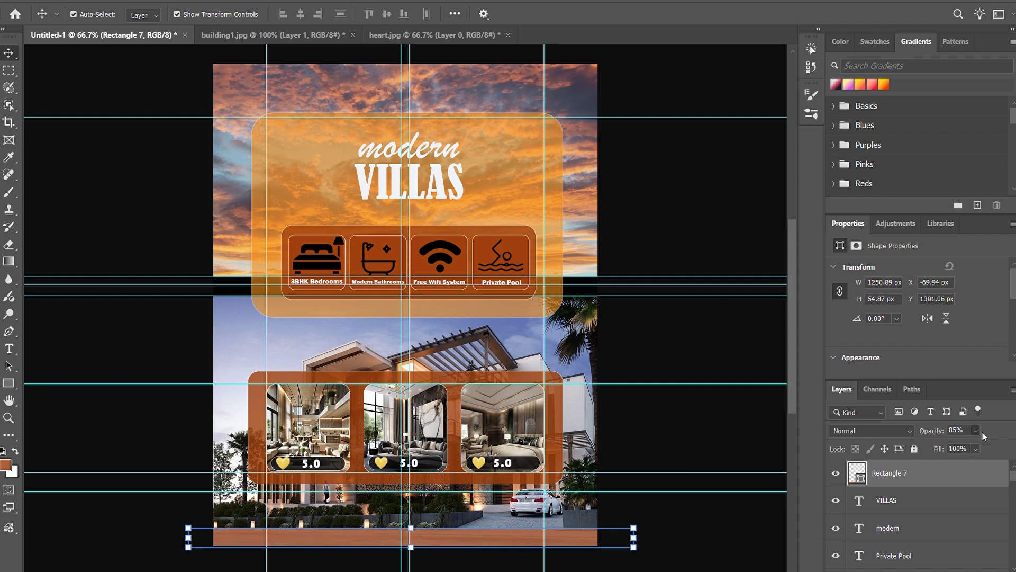
{"action": "left_click", "coordinate": [748, 75]}
Step: Refill the bottom bar with a darker orange-brown, set its opacity to 88% and deselect it
{"action": "key", "text": "i"}
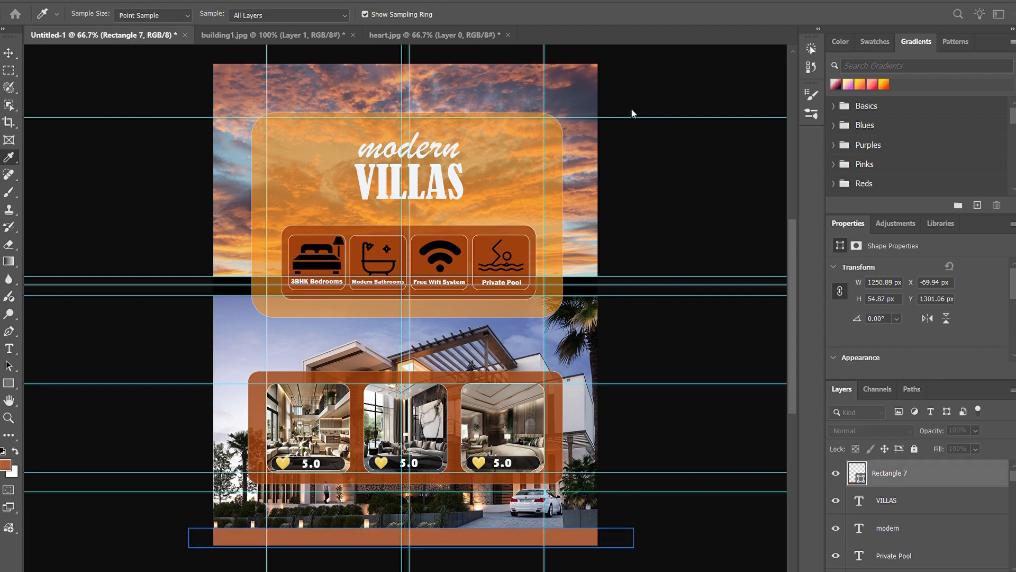
{"action": "key", "text": "v"}
{"action": "key", "text": "alt+BackSpace"}
{"action": "key", "text": "8"}
{"action": "key", "text": "8"}
{"action": "left_click", "coordinate": [731, 187]}
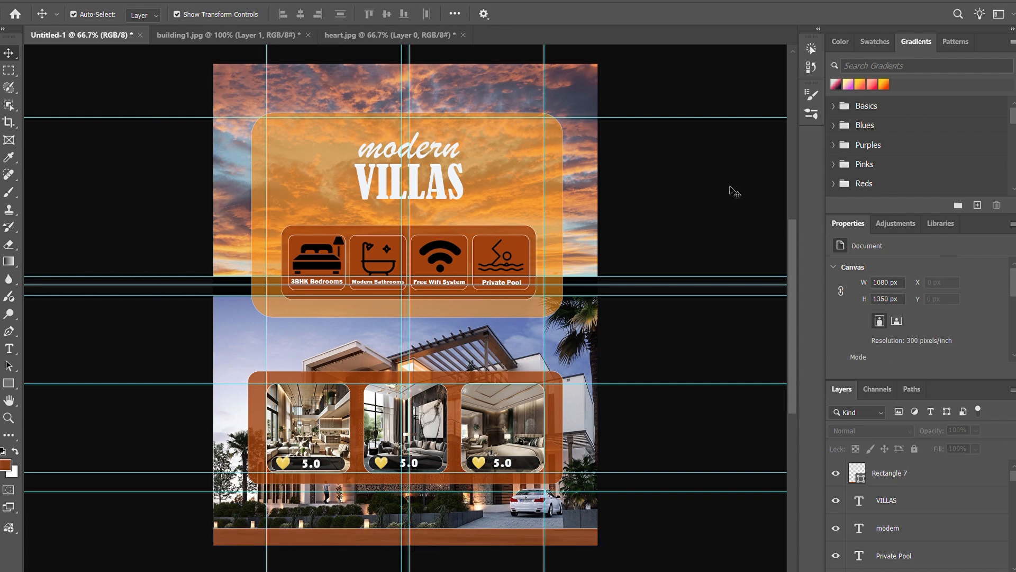
Step: Nudge the bottom bar up a few pixels
{"action": "left_click", "coordinate": [425, 541]}
{"action": "key", "text": "Up"}
{"action": "key", "text": "Up"}
{"action": "left_click", "coordinate": [671, 445]}
{"action": "left_click", "coordinate": [562, 542]}
{"action": "key", "text": "Up"}
{"action": "key", "text": "Up"}
{"action": "left_click", "coordinate": [664, 461]}
{"action": "left_click", "coordinate": [516, 536]}
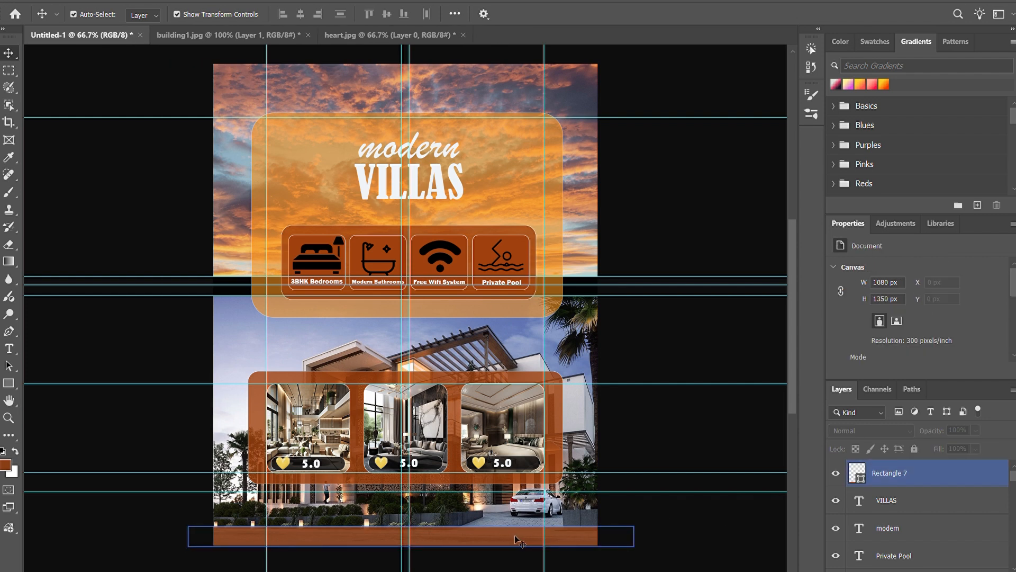
Step: Nudge the bottom bar down 3 px to cover the poster's lower edge and deselect it
{"action": "left_click", "coordinate": [751, 513]}
{"action": "left_click", "coordinate": [585, 538]}
{"action": "key", "text": "Down"}
{"action": "key", "text": "Down"}
{"action": "key", "text": "Down"}
{"action": "key", "text": "Down"}
{"action": "key", "text": "Down"}
{"action": "key", "text": "Down"}
{"action": "left_click", "coordinate": [686, 530]}
{"action": "left_click", "coordinate": [923, 472]}
{"action": "left_click", "coordinate": [699, 378]}
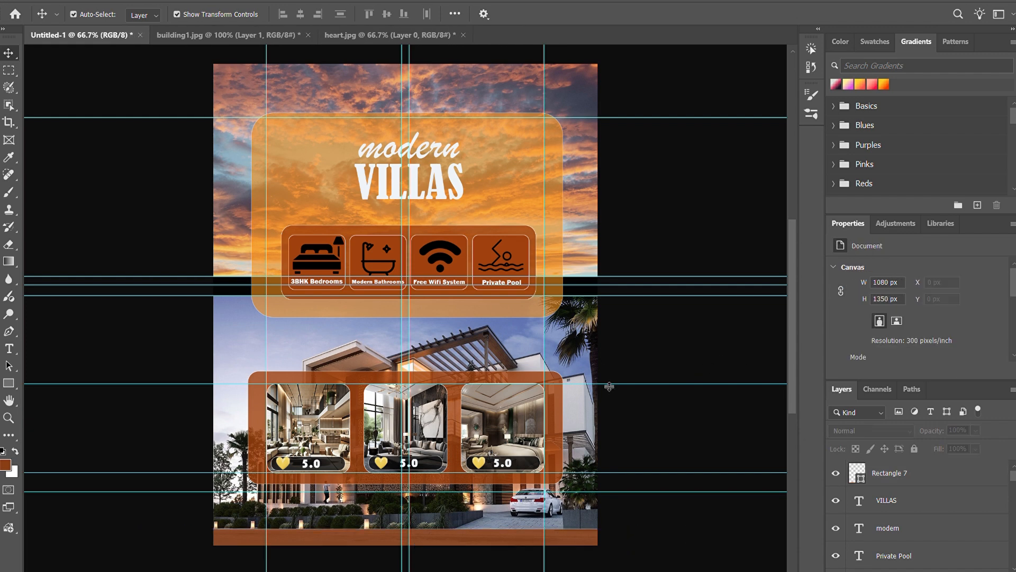
{"action": "left_click", "coordinate": [372, 543]}
{"action": "left_click", "coordinate": [622, 557]}
{"action": "left_click", "coordinate": [447, 537]}
{"action": "left_click", "coordinate": [721, 462]}
{"action": "key", "text": "ctrl+plus"}
{"action": "scroll", "coordinate": [508, 548], "scroll_direction": "down", "scroll_amount": 4}
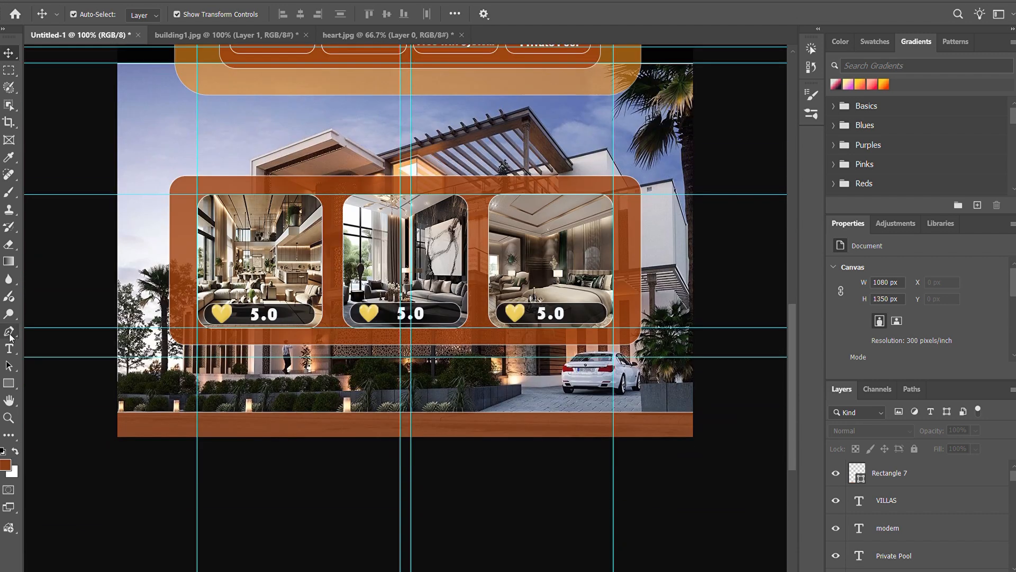